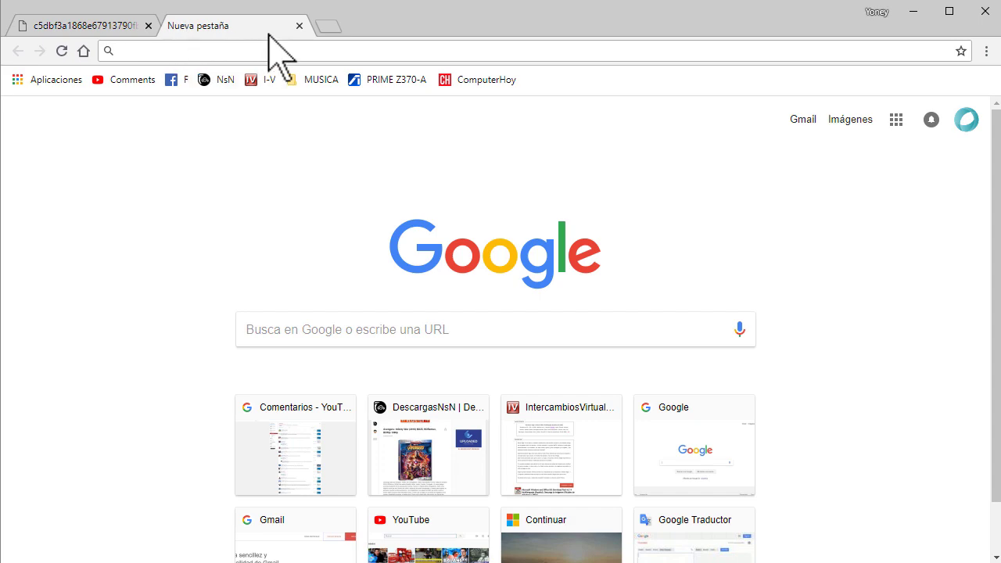
Search the web for "medir velocidad de internet" in a new tab.
{"action": "left_click", "coordinate": [298, 26]}
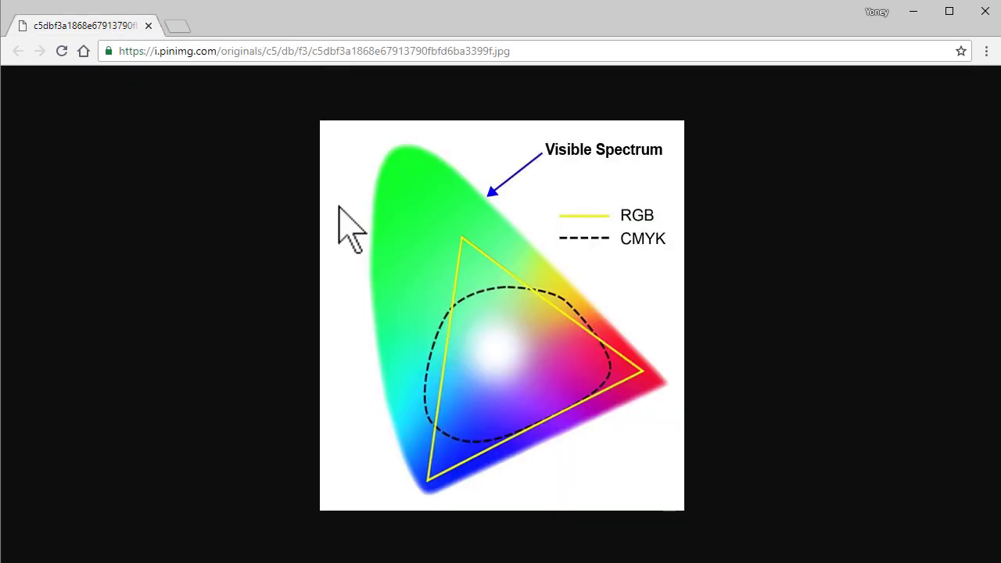
{"action": "left_click", "coordinate": [173, 27]}
{"action": "type", "text": "medir velo"}
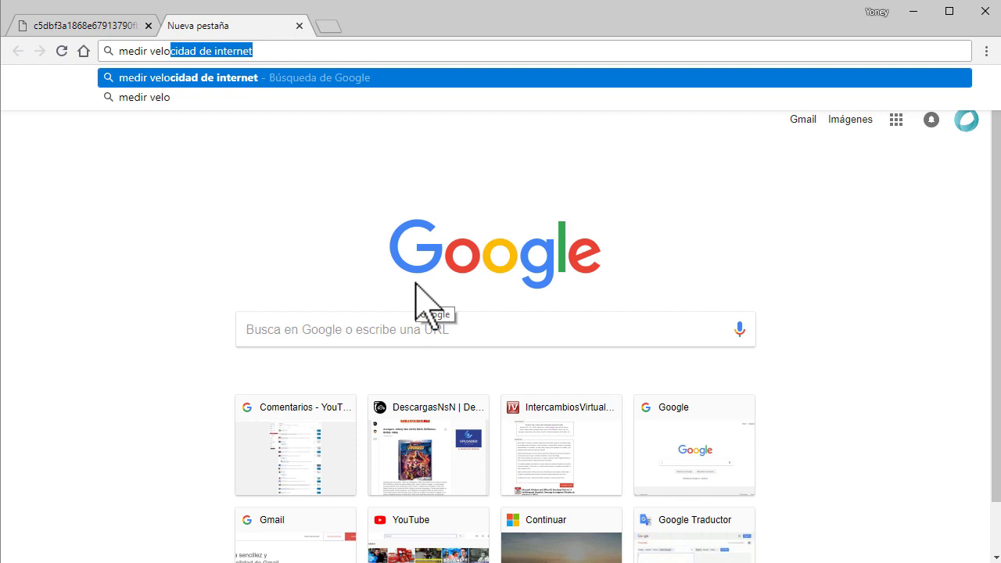
{"action": "key", "text": "Return"}
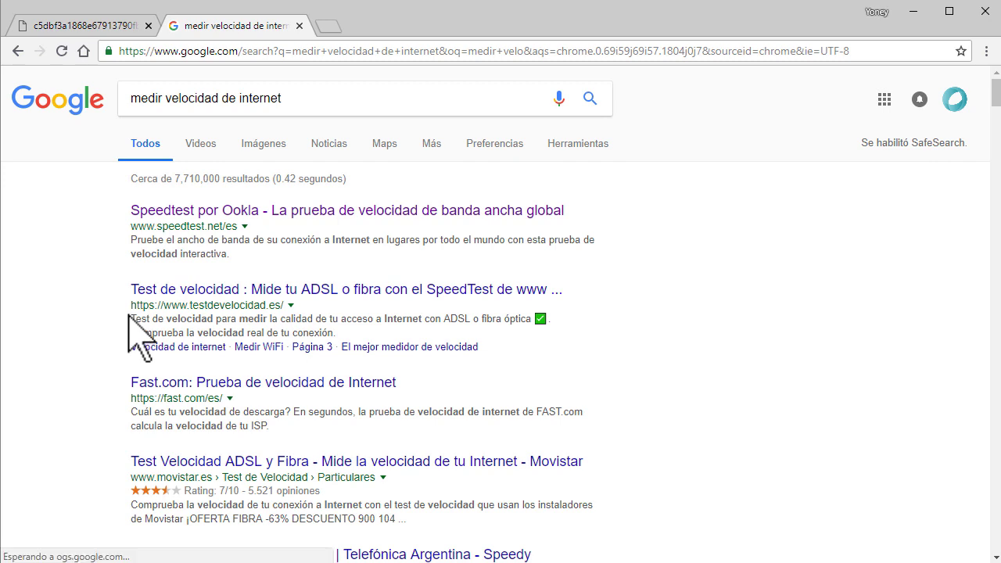
Open the Speedtest por Ookla result and run the internet speed test.
{"action": "left_click", "coordinate": [324, 215]}
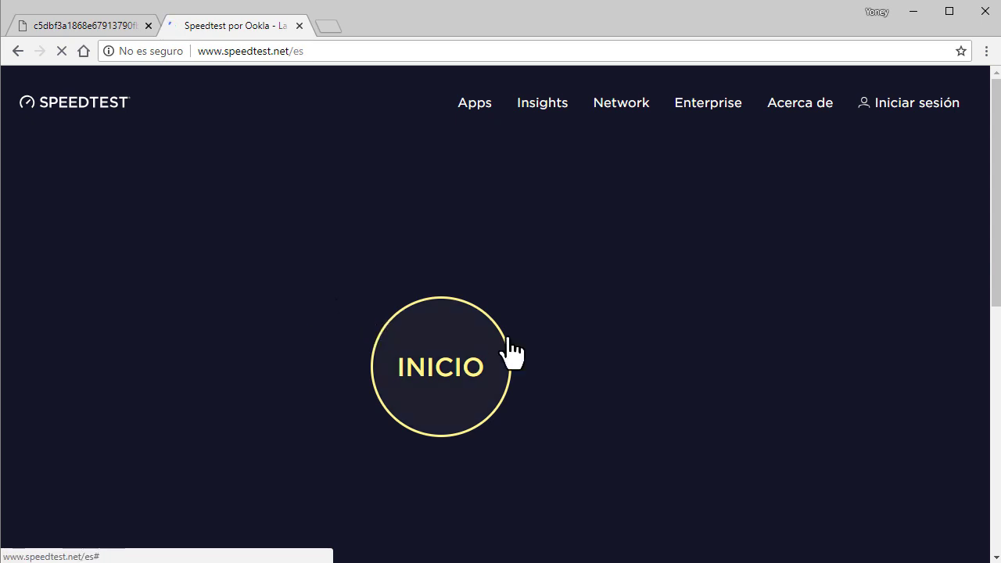
{"action": "left_click", "coordinate": [445, 356]}
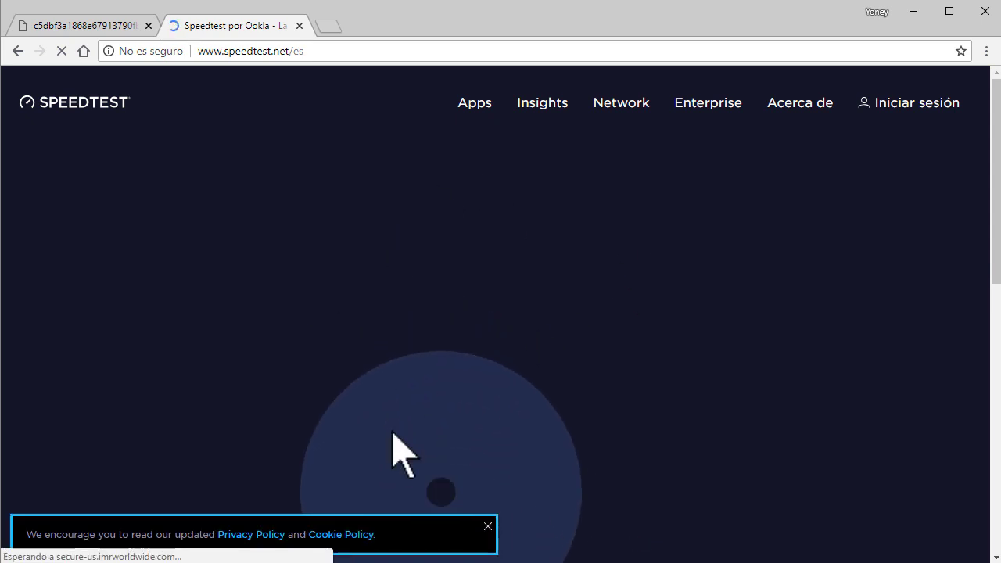
{"action": "scroll", "coordinate": [993, 289], "scroll_direction": "down", "scroll_amount": 3}
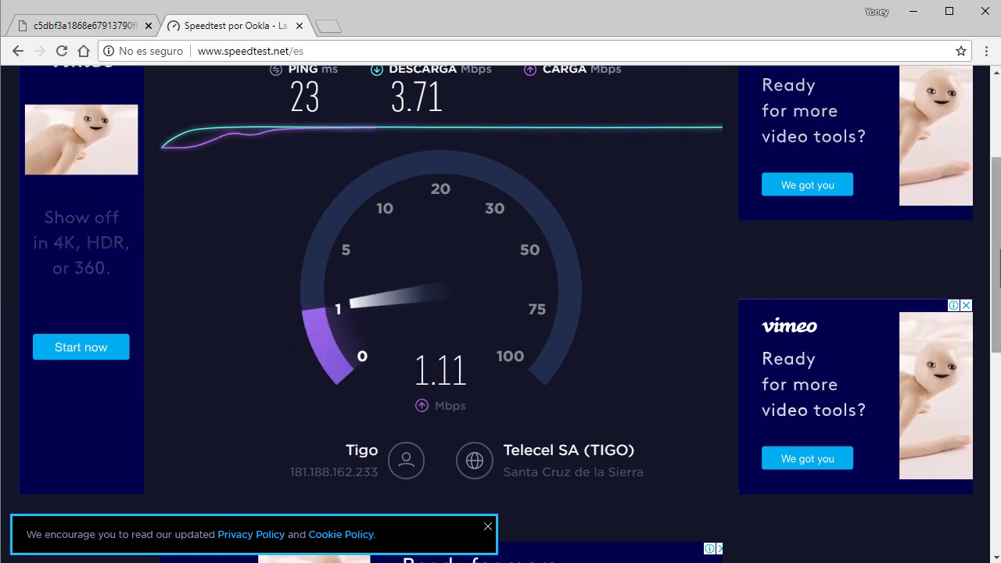
{"action": "scroll", "coordinate": [995, 235], "scroll_direction": "up", "scroll_amount": 1}
{"action": "scroll", "coordinate": [511, 315], "scroll_direction": "down", "scroll_amount": 1}
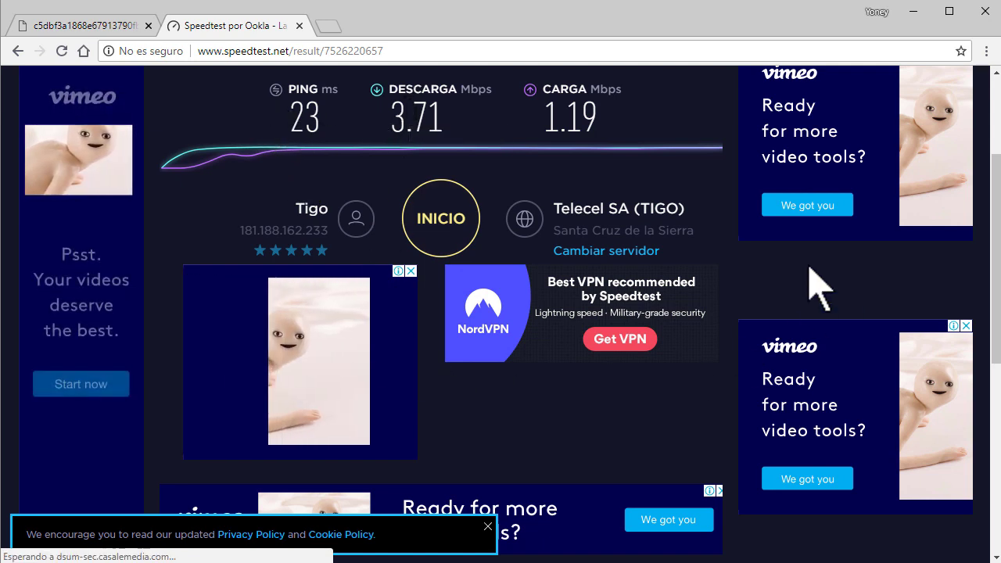
Examine the download speed in the finished Speedtest result.
{"action": "scroll", "coordinate": [976, 270], "scroll_direction": "up", "scroll_amount": 2}
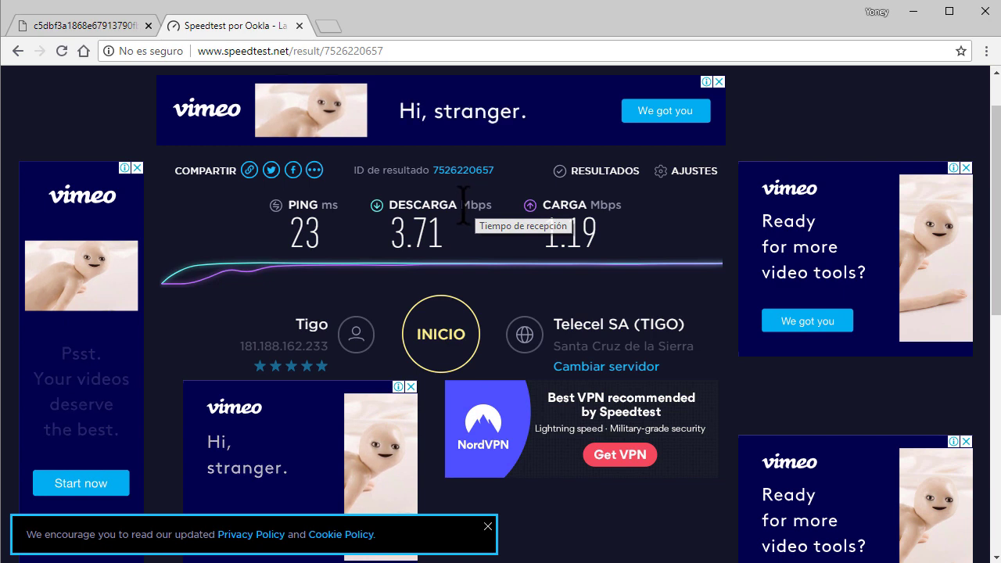
{"action": "left_click_drag", "start_coordinate": [463, 197], "coordinate": [433, 250]}
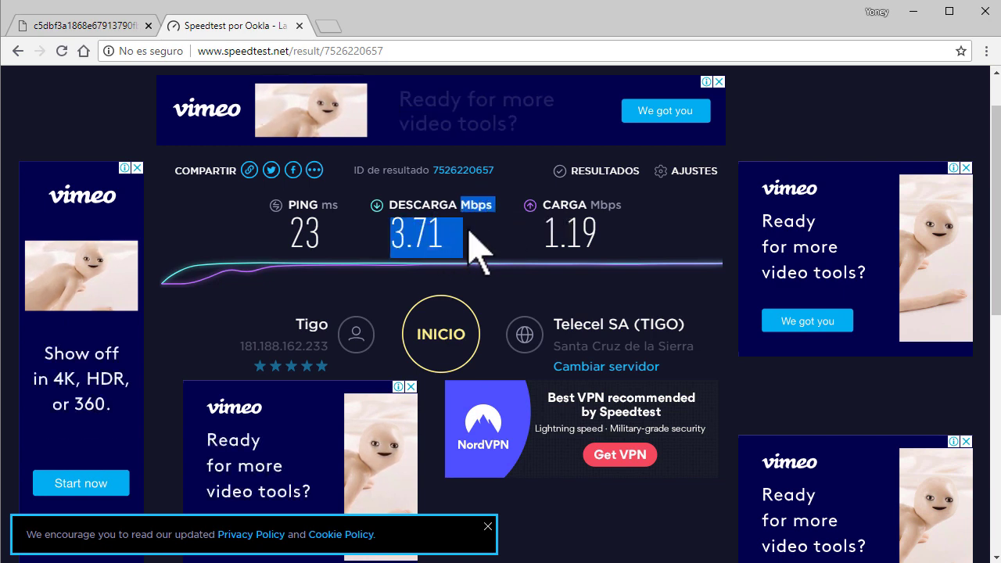
{"action": "left_click", "coordinate": [475, 239]}
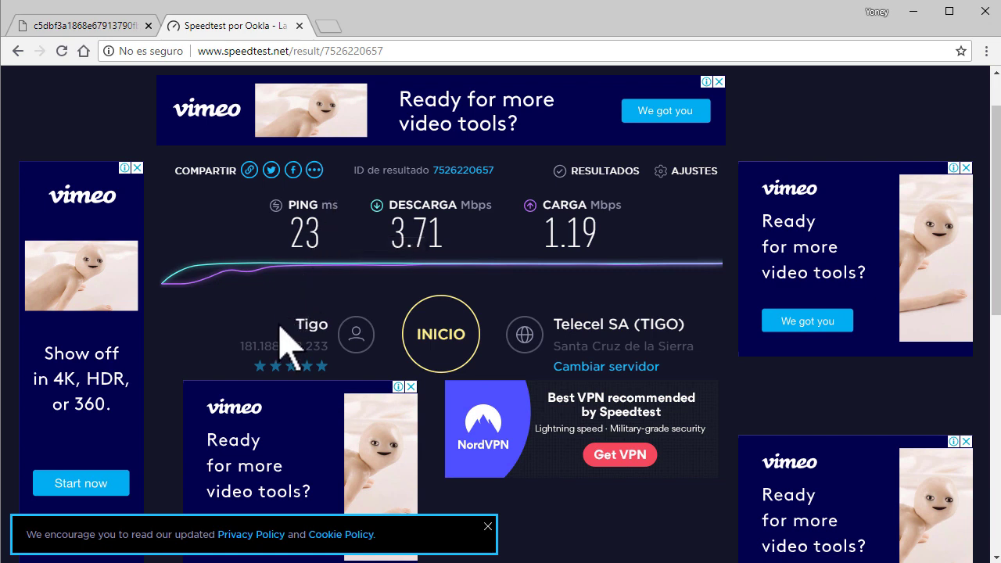
Open google.com in another new tab and search for "historia de Argentina".
{"action": "left_click", "coordinate": [327, 26]}
{"action": "type", "text": "google.com"}
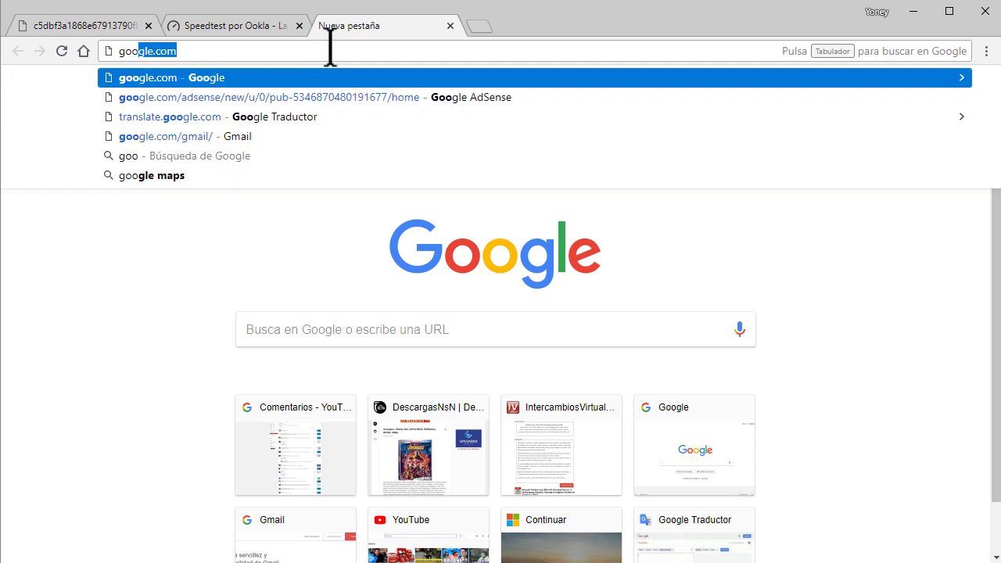
{"action": "key", "text": "Return"}
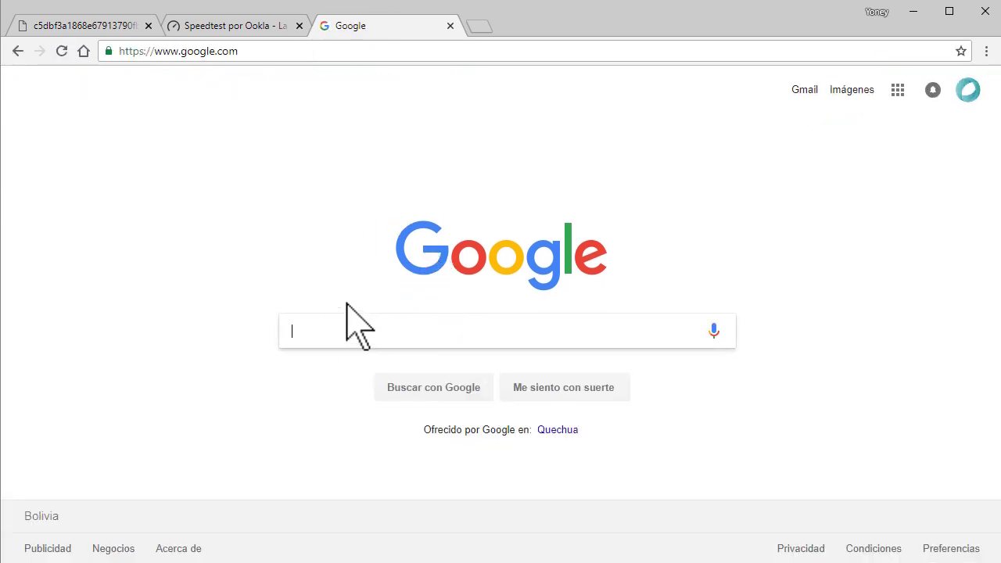
{"action": "left_click", "coordinate": [235, 26]}
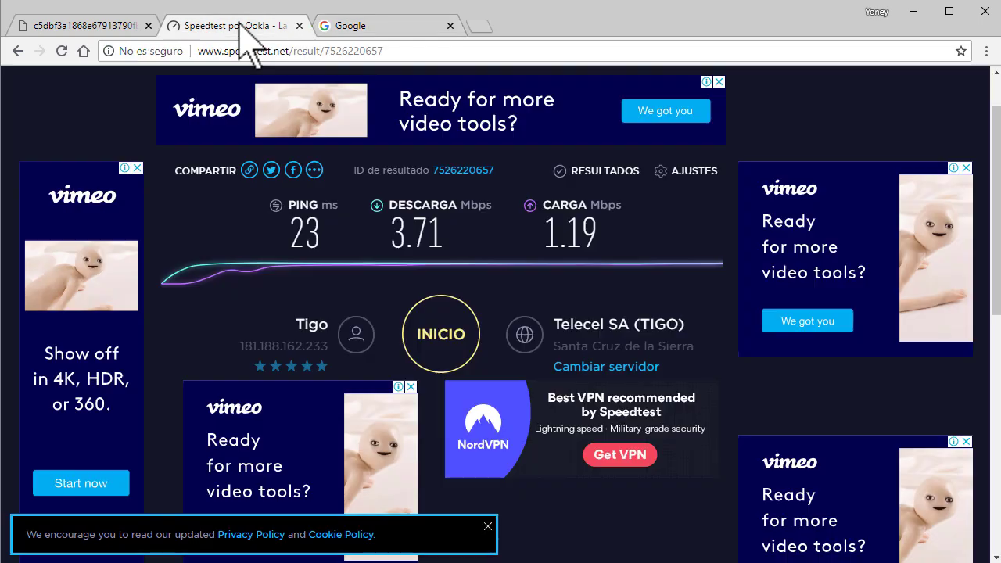
{"action": "left_click", "coordinate": [380, 25]}
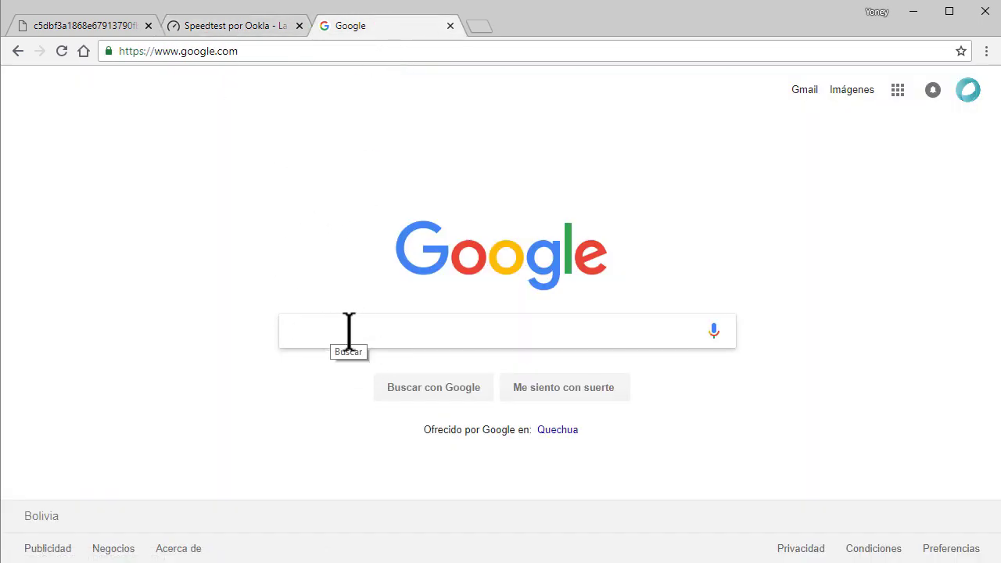
{"action": "type", "text": "historia de "}
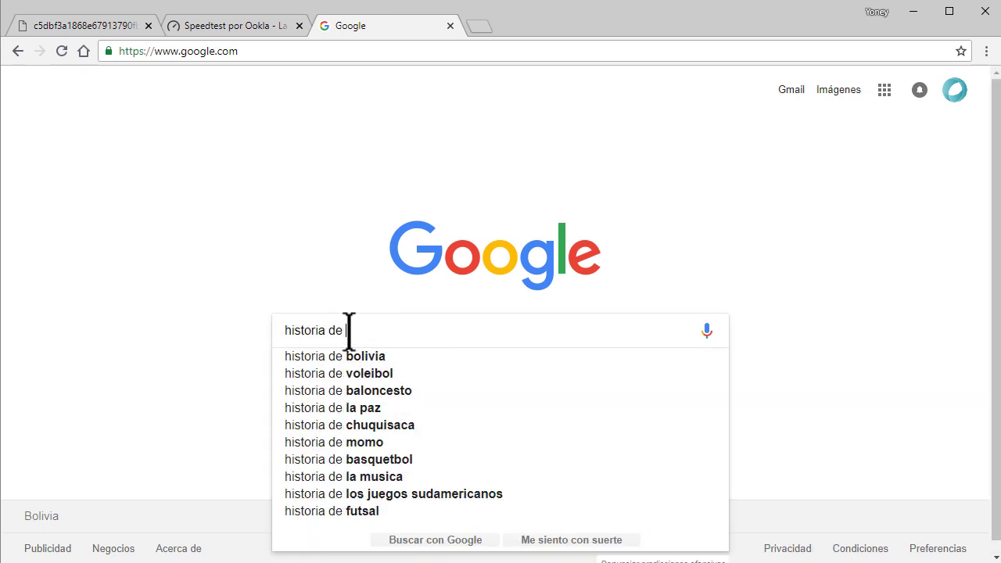
{"action": "type", "text": "Argentina"}
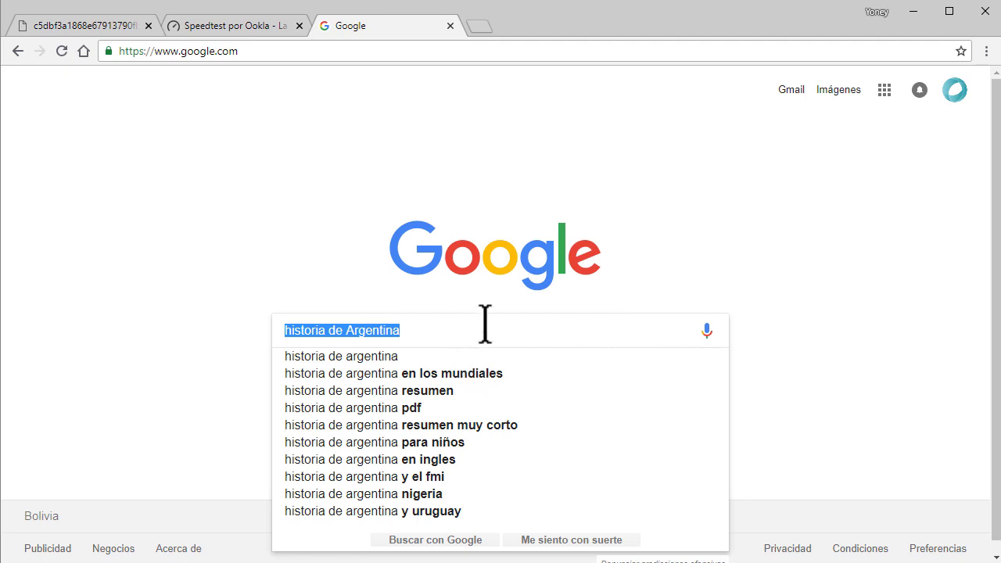
{"action": "key", "text": "Return"}
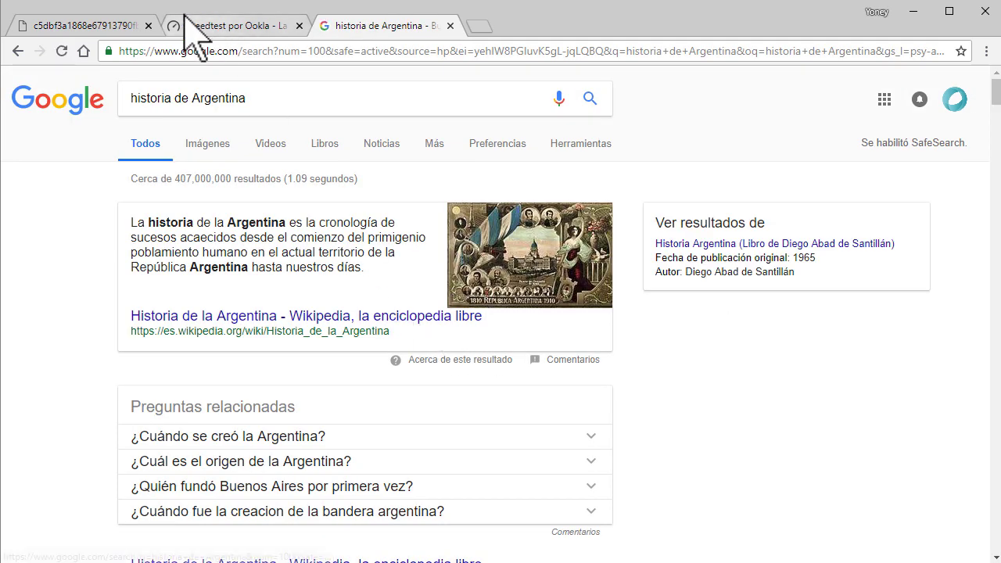
Review the Speedtest result alongside the Google search query and results for "historia de Argentina".
{"action": "left_click", "coordinate": [202, 27]}
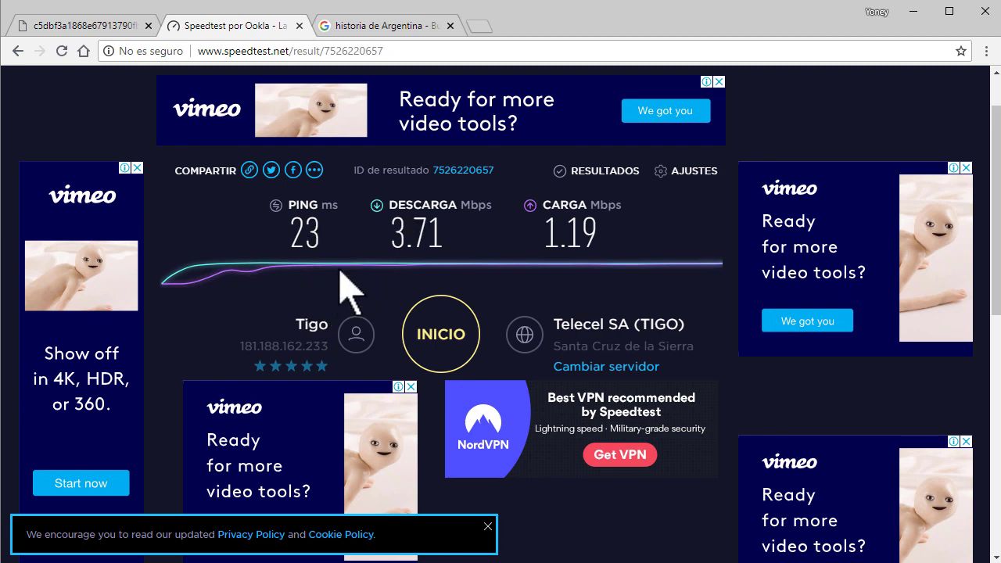
{"action": "left_click", "coordinate": [383, 27]}
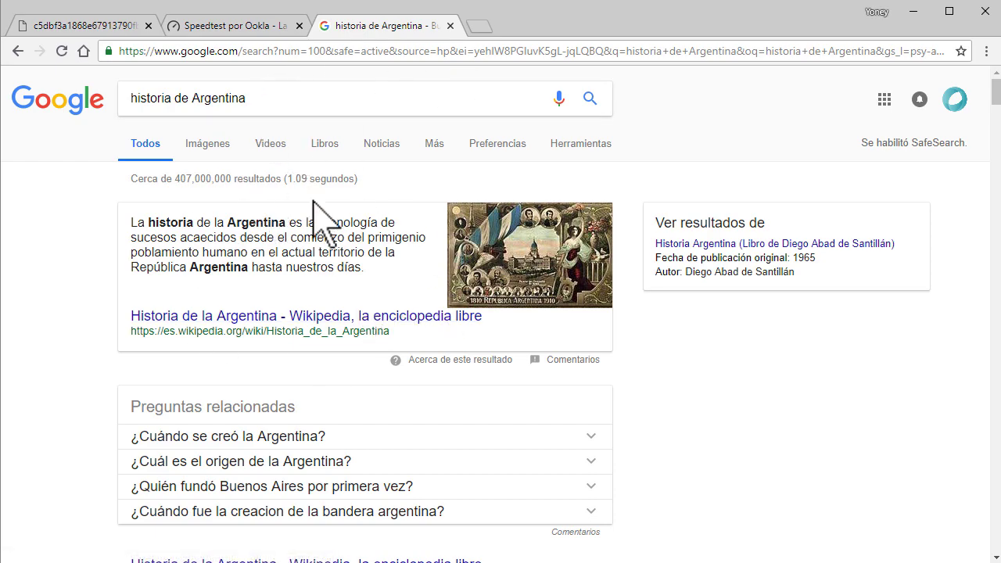
{"action": "scroll", "coordinate": [313, 395], "scroll_direction": "down", "scroll_amount": 20}
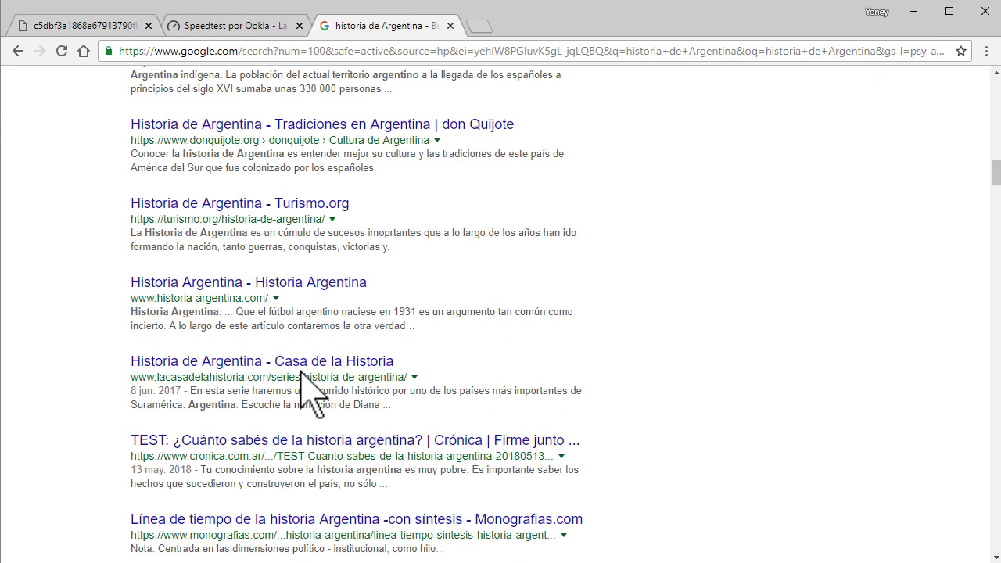
{"action": "key", "text": "Home"}
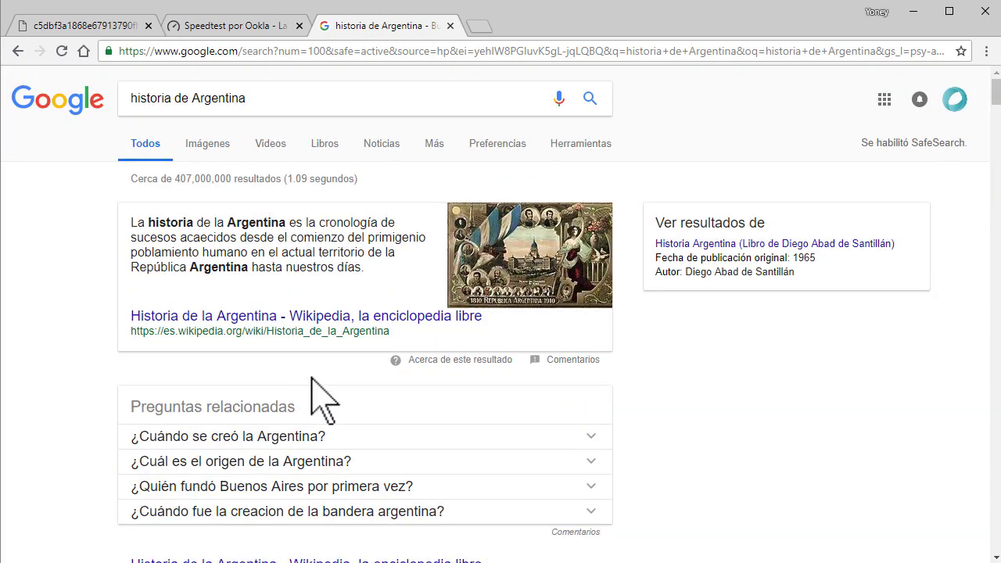
{"action": "left_click_drag", "start_coordinate": [257, 94], "coordinate": [179, 84]}
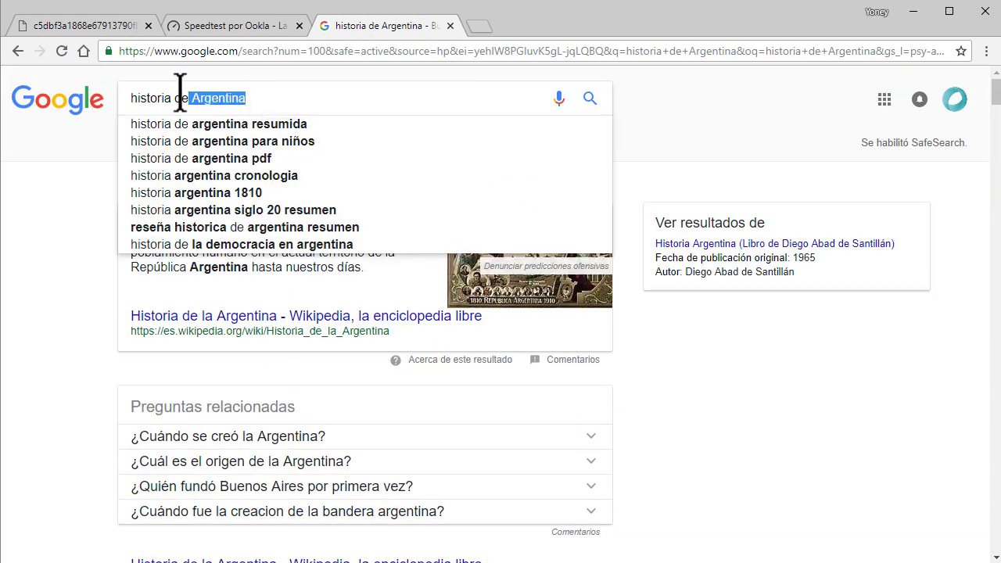
{"action": "left_click", "coordinate": [91, 242]}
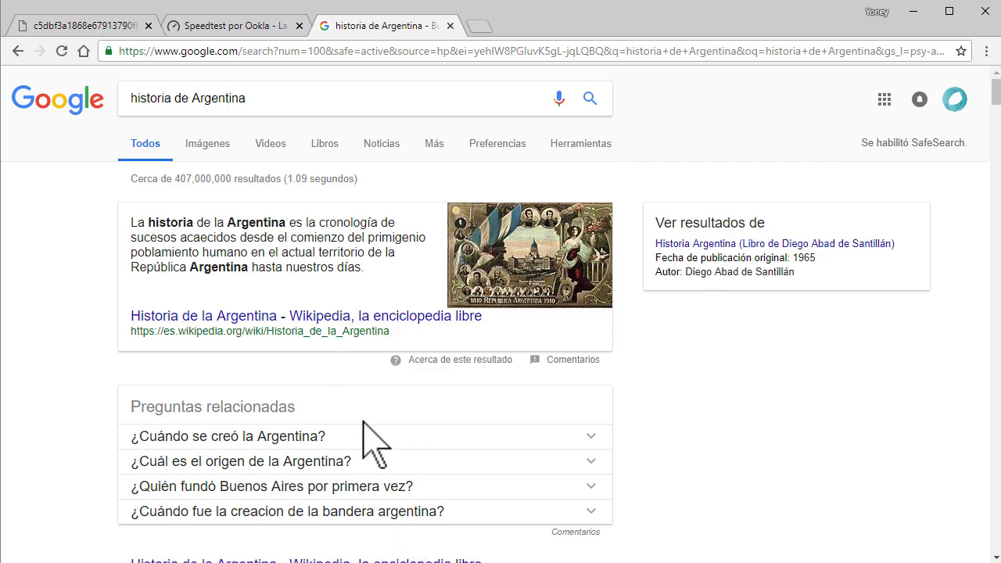
{"action": "scroll", "coordinate": [374, 446], "scroll_direction": "down", "scroll_amount": 10}
{"action": "scroll", "coordinate": [367, 391], "scroll_direction": "up", "scroll_amount": 10}
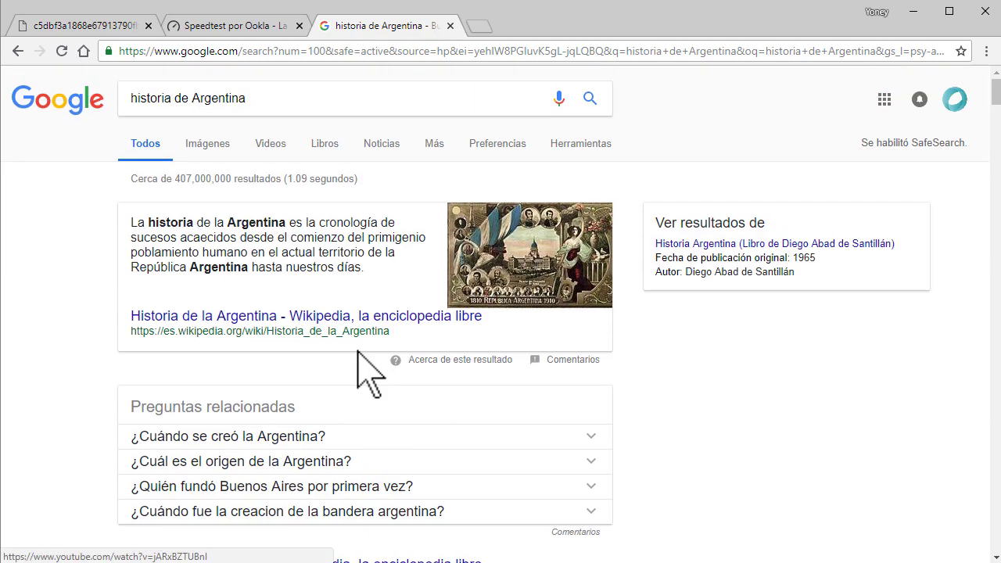
{"action": "left_click", "coordinate": [227, 27]}
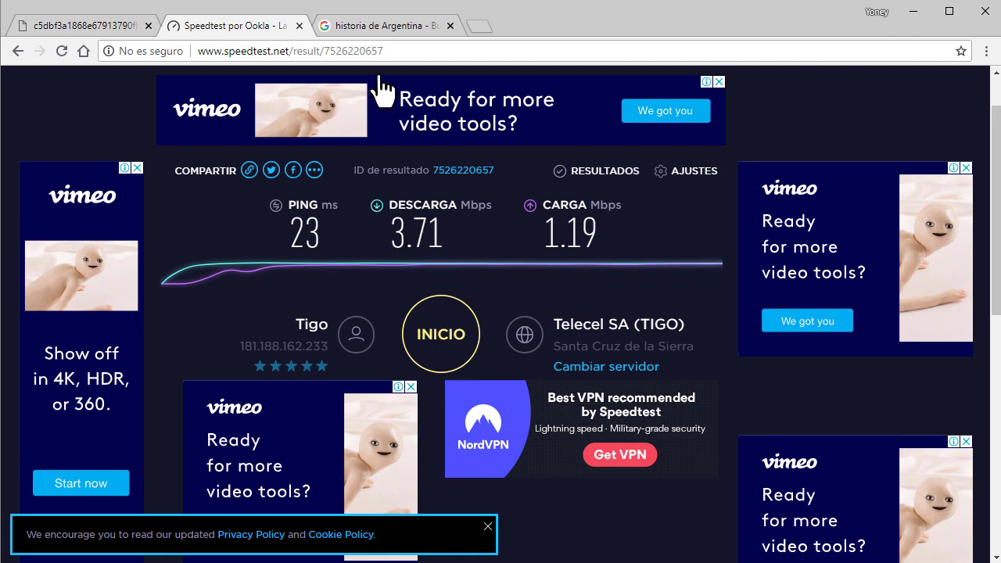
{"action": "left_click", "coordinate": [381, 32]}
{"action": "left_click", "coordinate": [303, 103]}
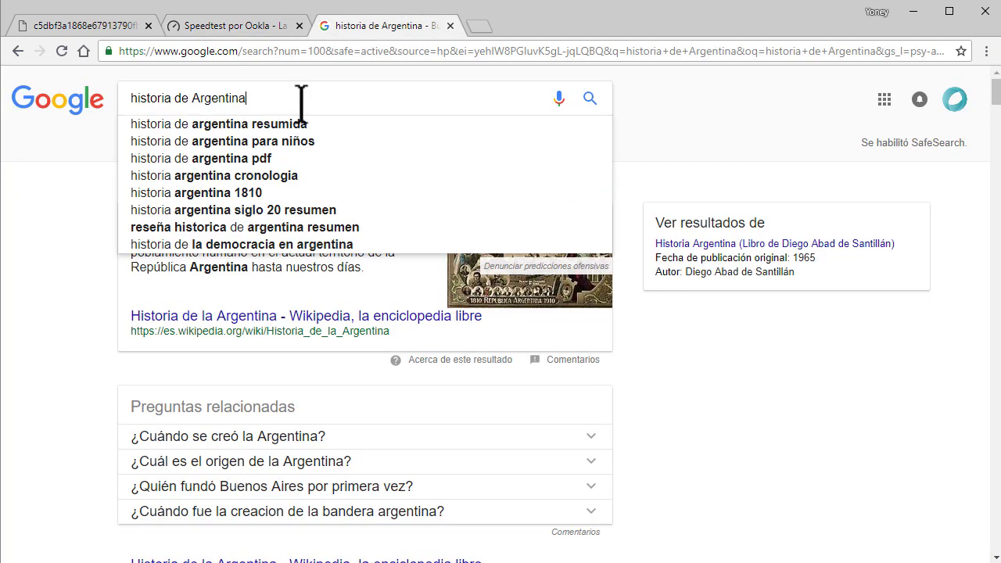
{"action": "left_click", "coordinate": [92, 320]}
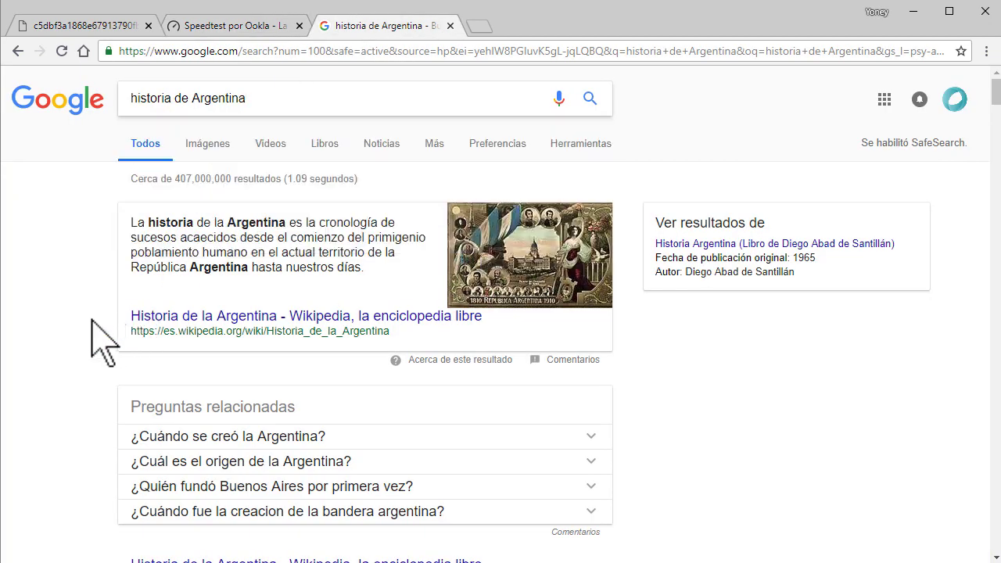
Show the image results for "historia de Argentina" and preview the second picture, the crowd painting.
{"action": "left_click", "coordinate": [207, 145]}
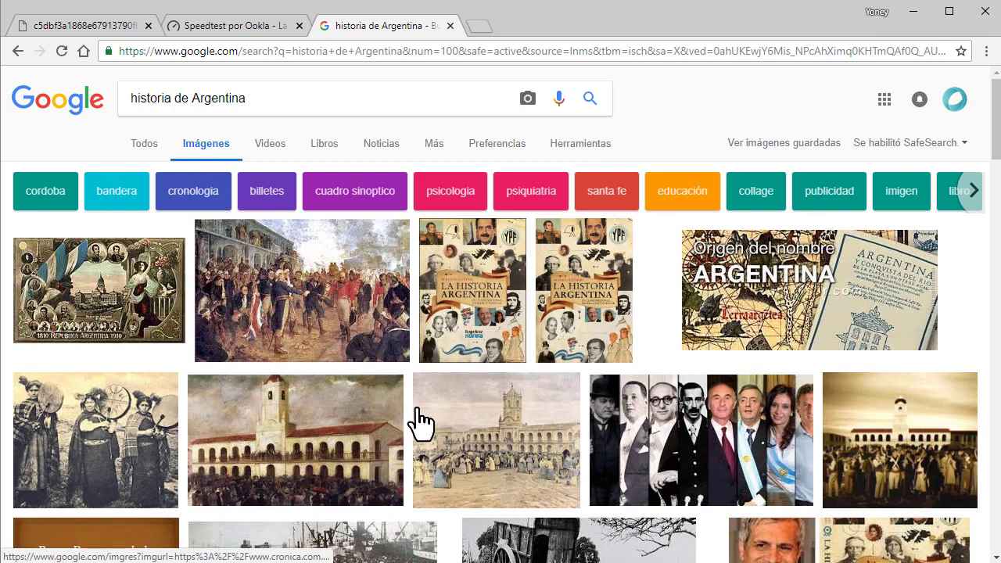
{"action": "scroll", "coordinate": [333, 426], "scroll_direction": "down", "scroll_amount": 5}
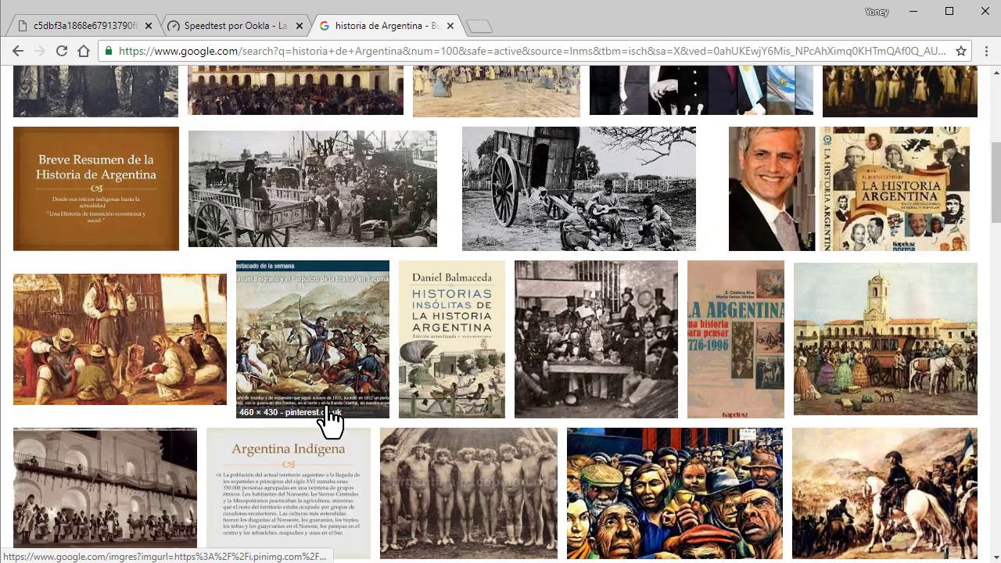
{"action": "scroll", "coordinate": [328, 422], "scroll_direction": "up", "scroll_amount": 5}
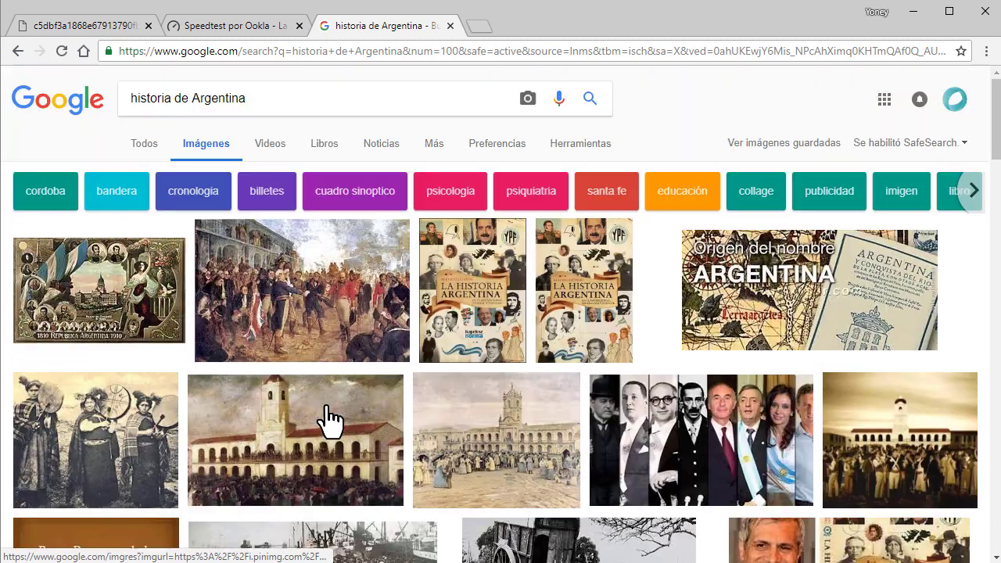
{"action": "left_click", "coordinate": [305, 290]}
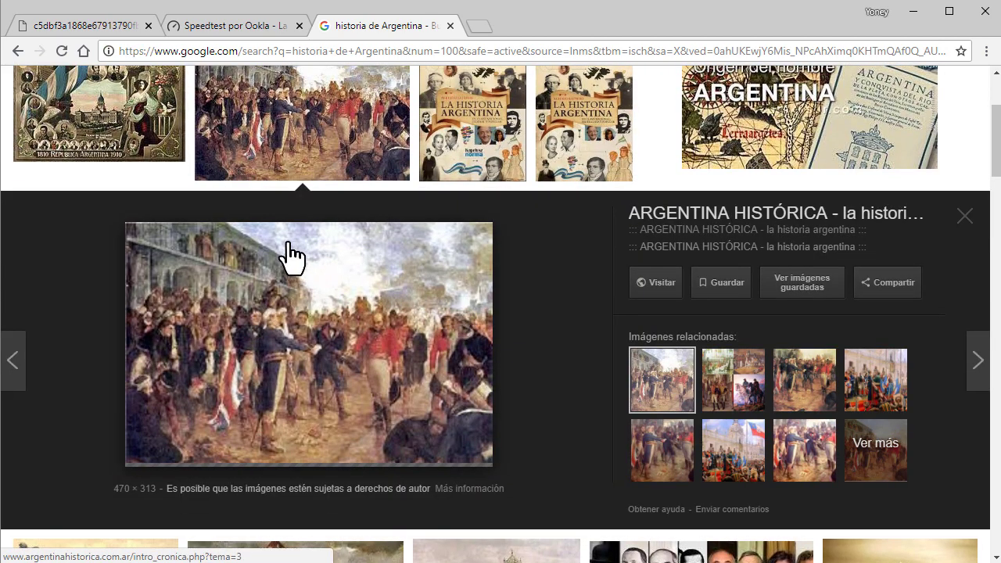
Filter the "historia de Argentina" image results to pictures larger than 6 MP (2816×2112).
{"action": "scroll", "coordinate": [287, 251], "scroll_direction": "up", "scroll_amount": 3}
{"action": "left_click", "coordinate": [548, 147]}
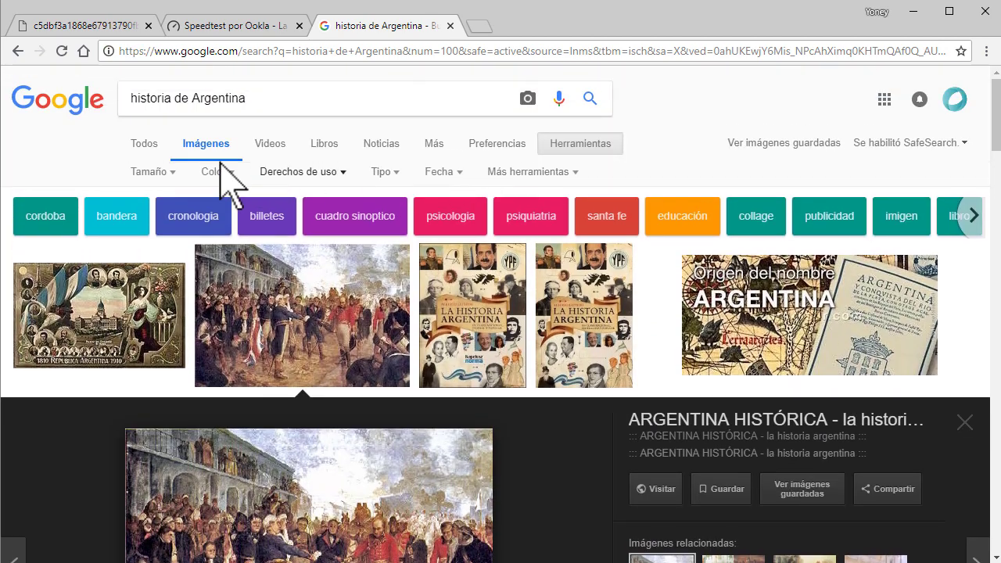
{"action": "left_click", "coordinate": [173, 176]}
{"action": "mouse_move", "coordinate": [169, 288]}
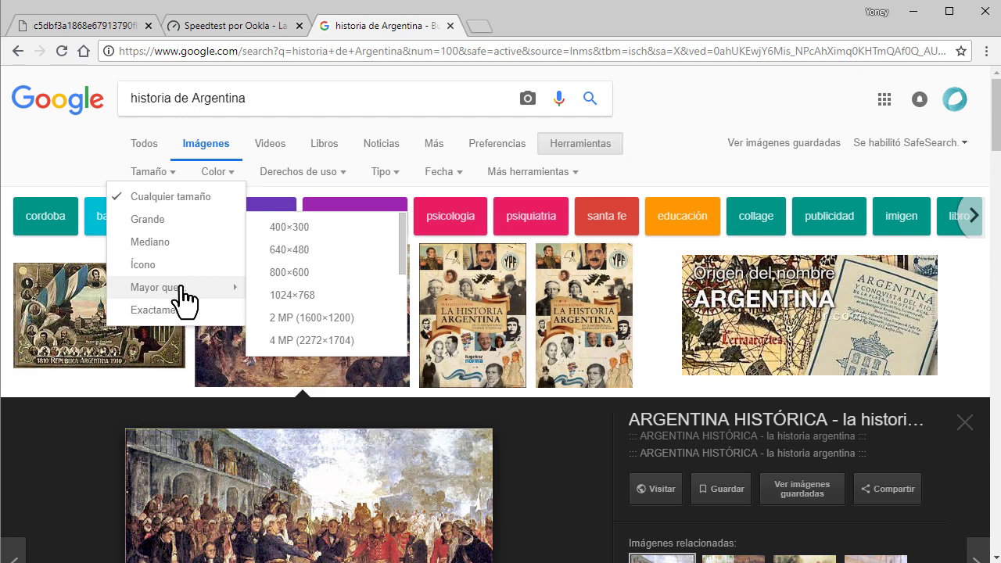
{"action": "scroll", "coordinate": [326, 340], "scroll_direction": "down", "scroll_amount": 5}
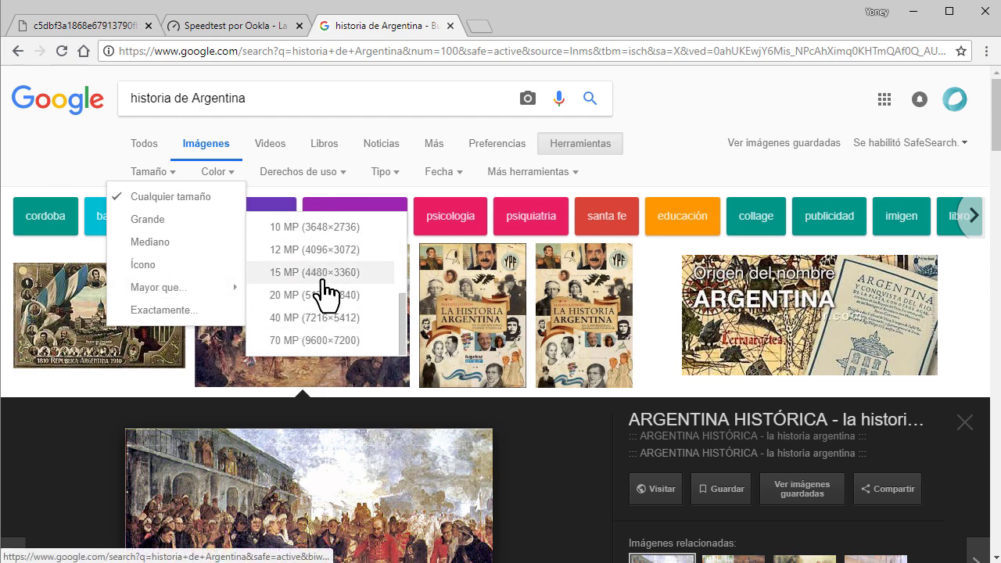
{"action": "scroll", "coordinate": [326, 289], "scroll_direction": "up", "scroll_amount": 5}
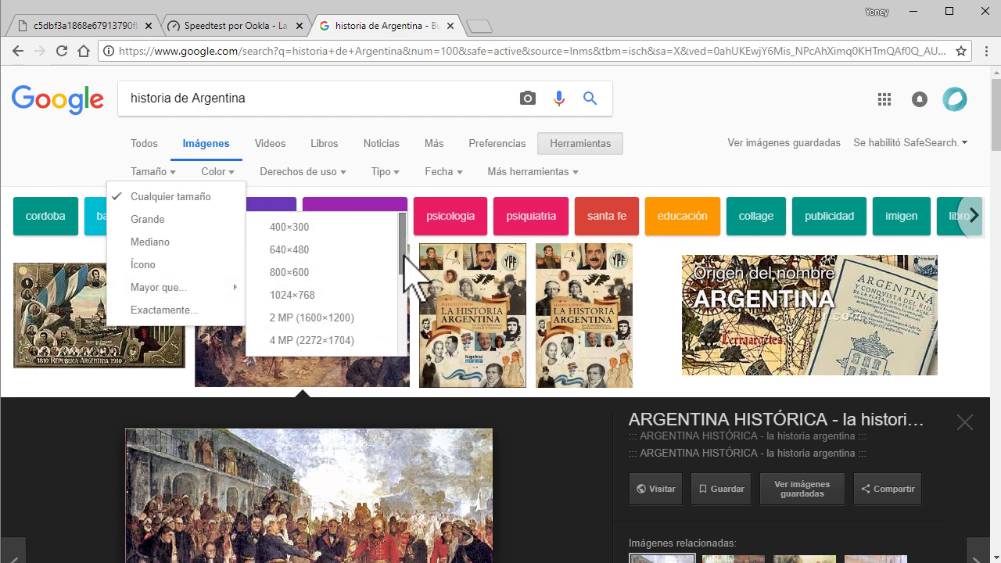
{"action": "left_click_drag", "start_coordinate": [404, 267], "coordinate": [404, 297]}
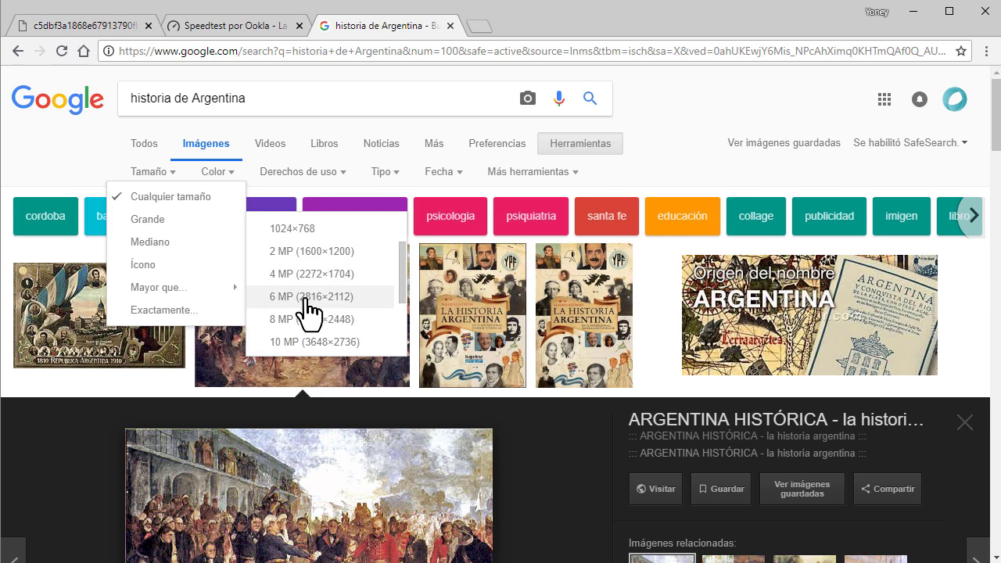
{"action": "left_click", "coordinate": [283, 300]}
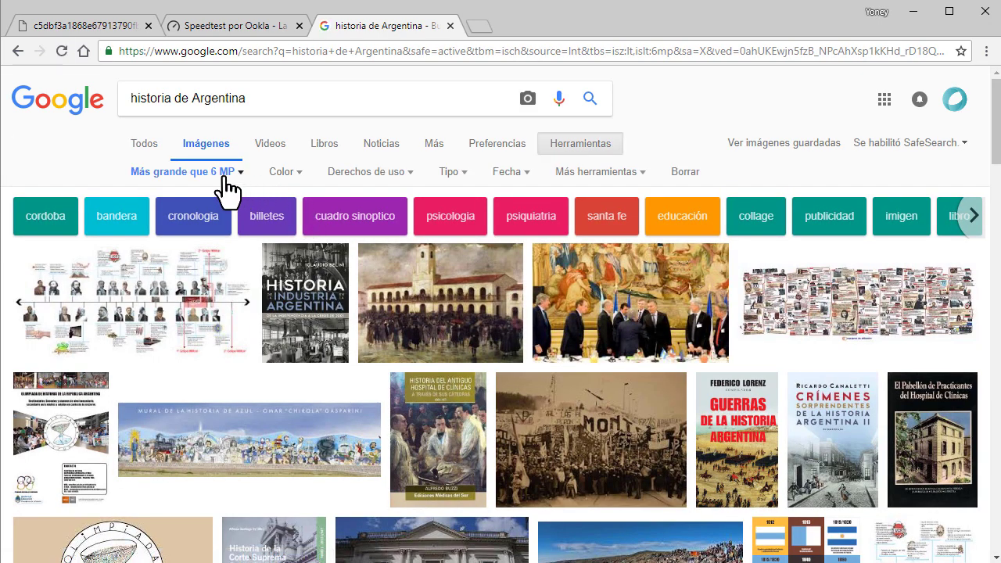
Replace the image search query with "Argentina" and run the search.
{"action": "left_click_drag", "start_coordinate": [262, 97], "coordinate": [83, 94]}
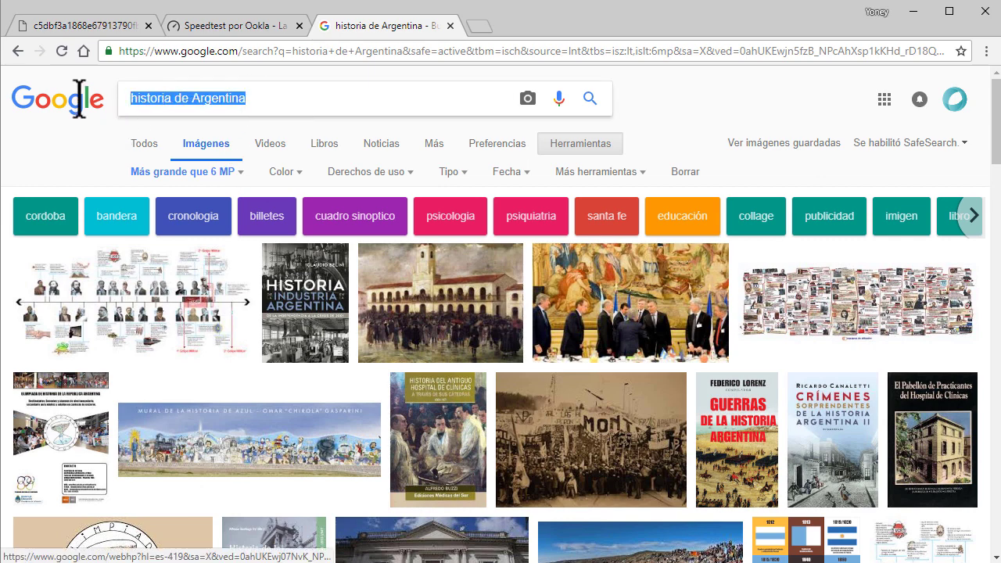
{"action": "type", "text": "Argentina"}
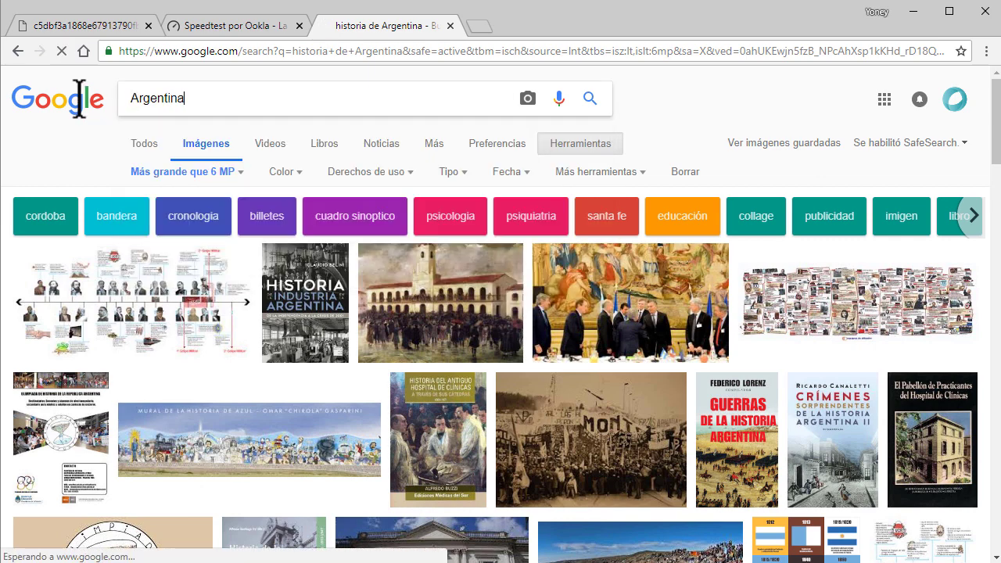
{"action": "key", "text": "Return"}
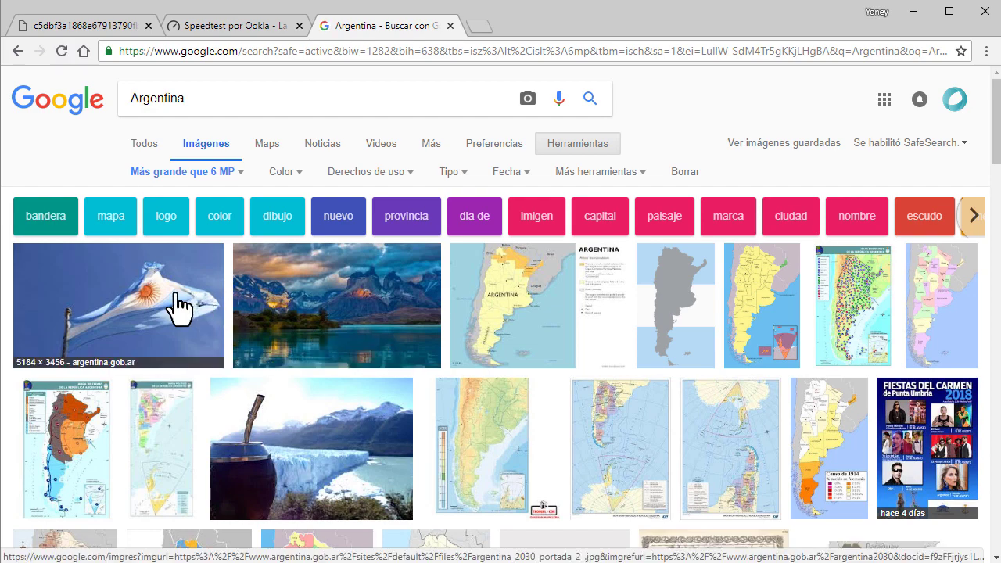
Preview the mountain lake picture, view its image in a separate tab, and close that tab.
{"action": "left_click", "coordinate": [350, 309]}
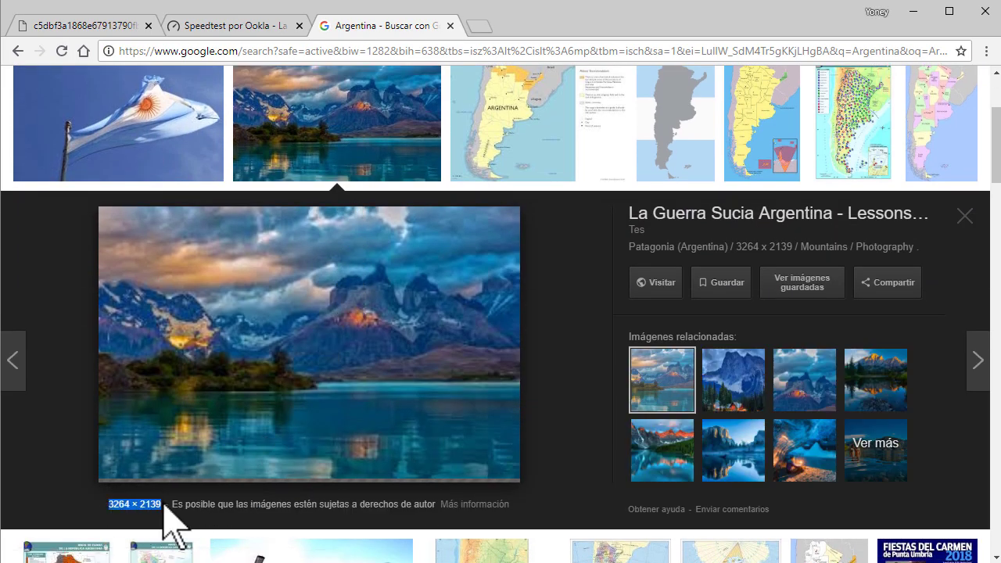
{"action": "right_click", "coordinate": [218, 342]}
{"action": "left_click", "coordinate": [289, 458]}
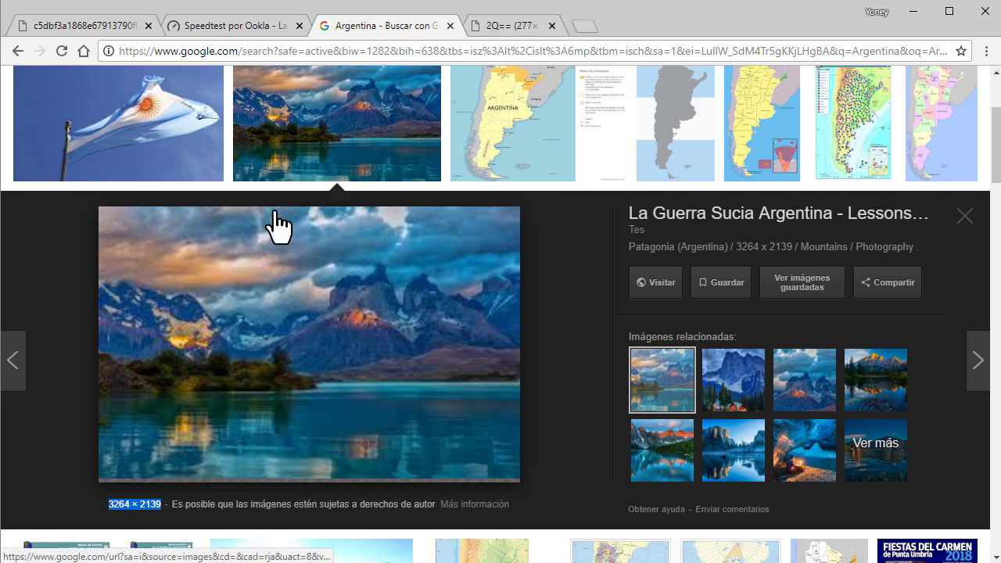
{"action": "left_click", "coordinate": [520, 26]}
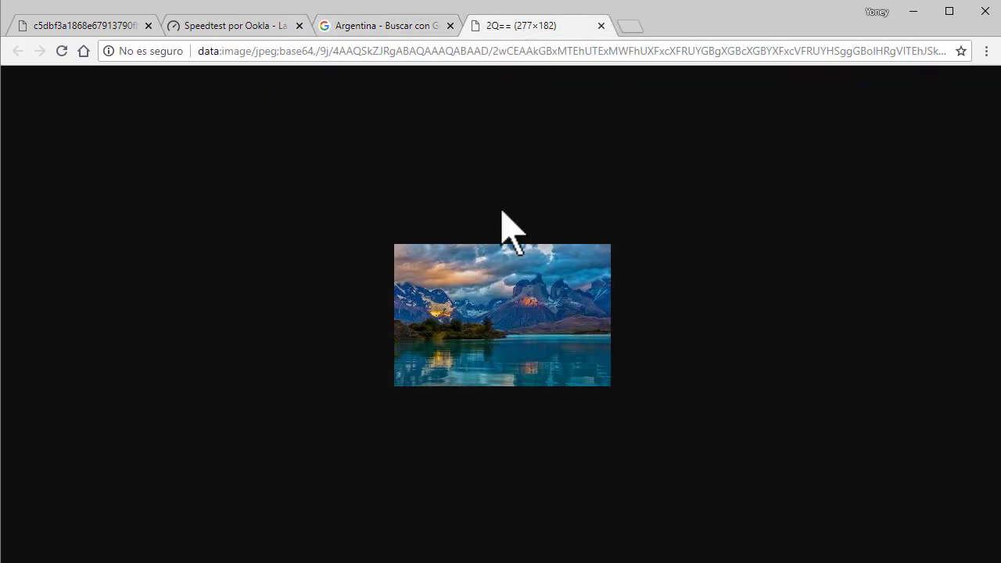
{"action": "left_click", "coordinate": [600, 26]}
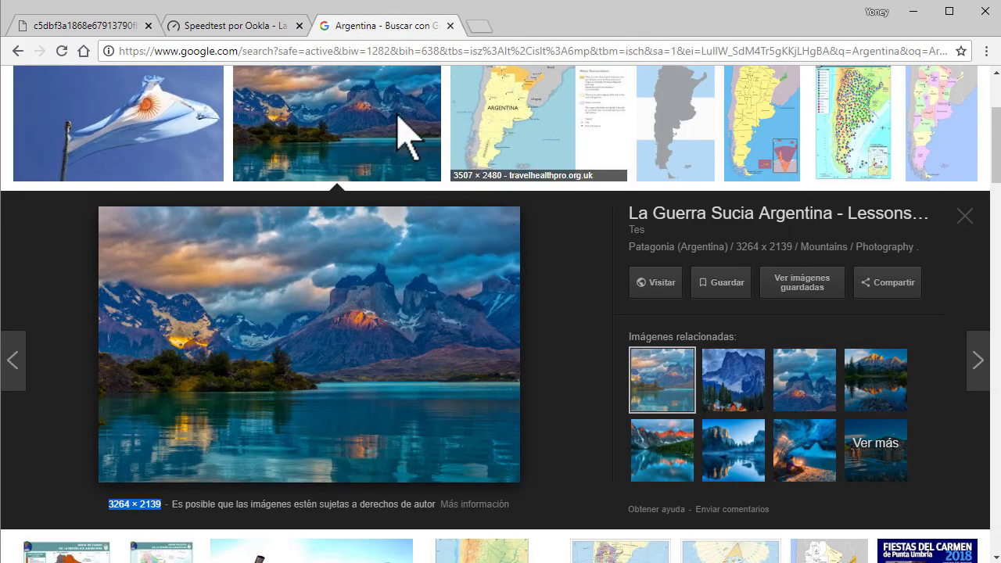
Preview the waving flag photo, view its image in a separate tab, and close that tab.
{"action": "left_click", "coordinate": [155, 129]}
{"action": "right_click", "coordinate": [271, 308]}
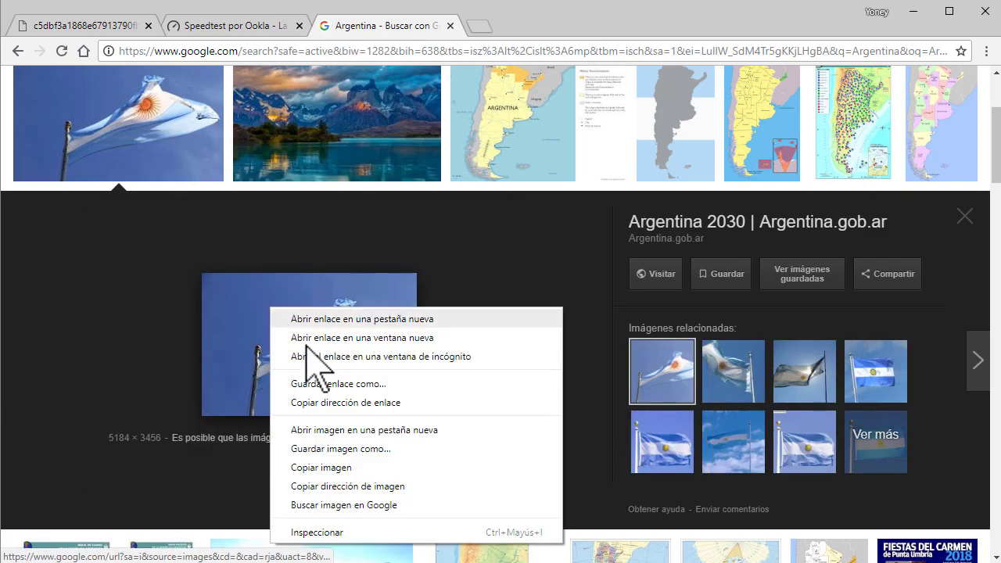
{"action": "left_click", "coordinate": [375, 430]}
{"action": "left_click", "coordinate": [504, 28]}
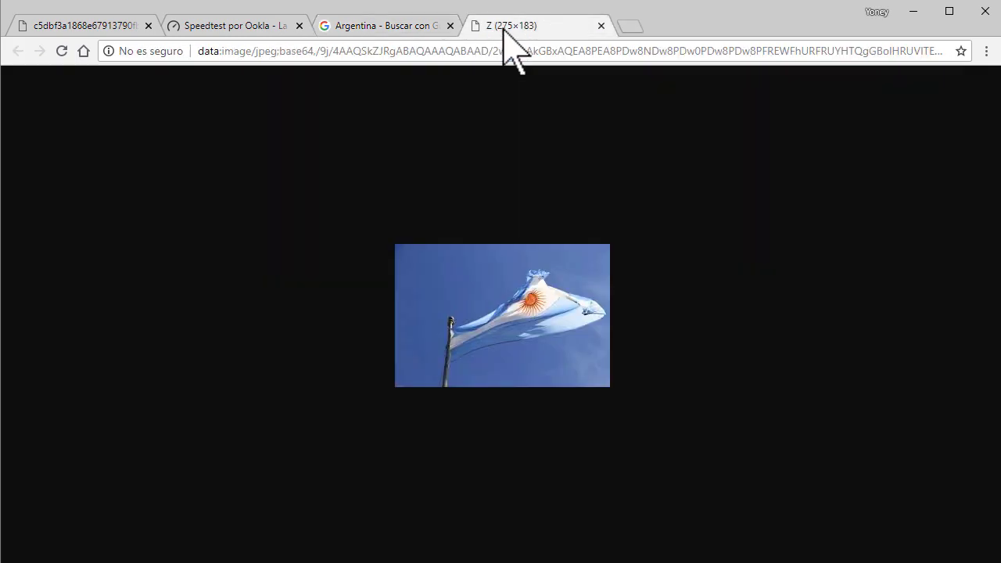
{"action": "left_click", "coordinate": [601, 26]}
Change the size filter of the "Argentina" image results to larger than 4 MP (2272×1704).
{"action": "scroll", "coordinate": [425, 352], "scroll_direction": "down", "scroll_amount": 5}
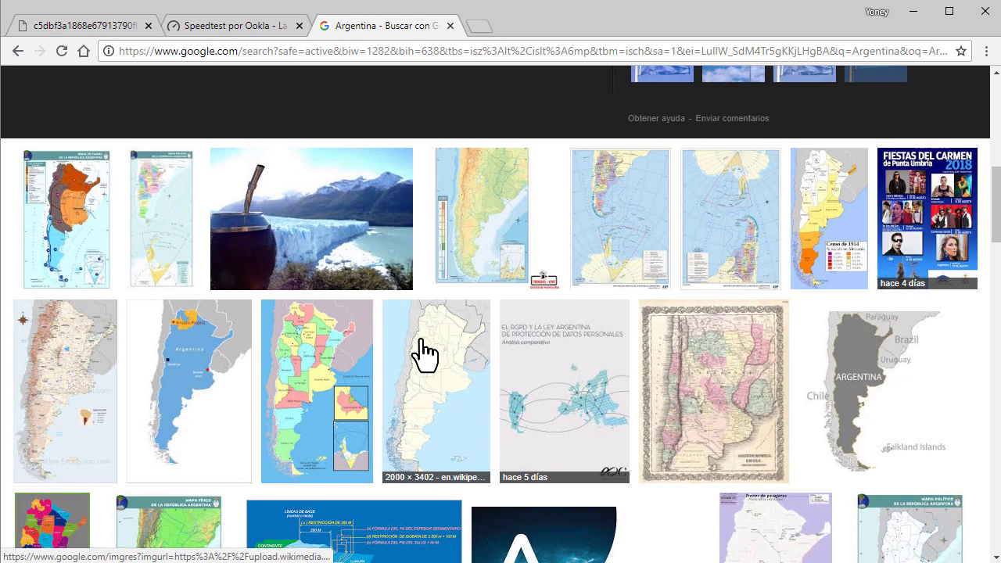
{"action": "scroll", "coordinate": [425, 352], "scroll_direction": "up", "scroll_amount": 5}
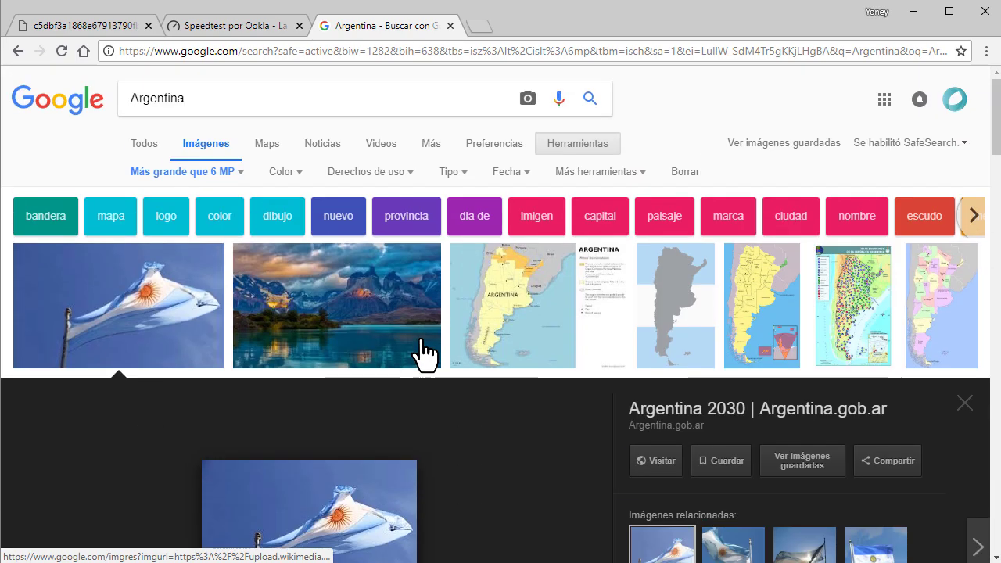
{"action": "left_click", "coordinate": [233, 174]}
{"action": "mouse_move", "coordinate": [253, 302]}
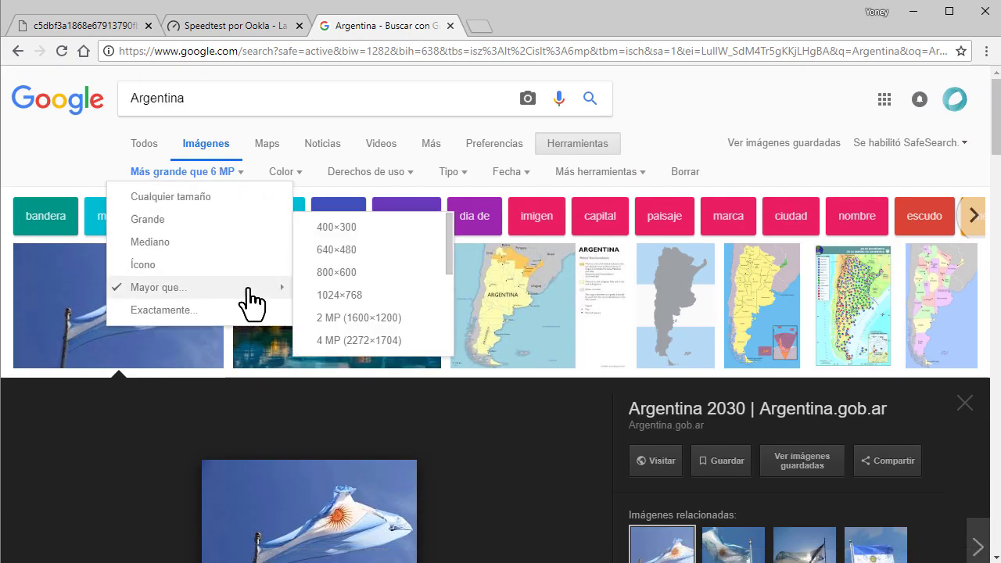
{"action": "left_click", "coordinate": [358, 344]}
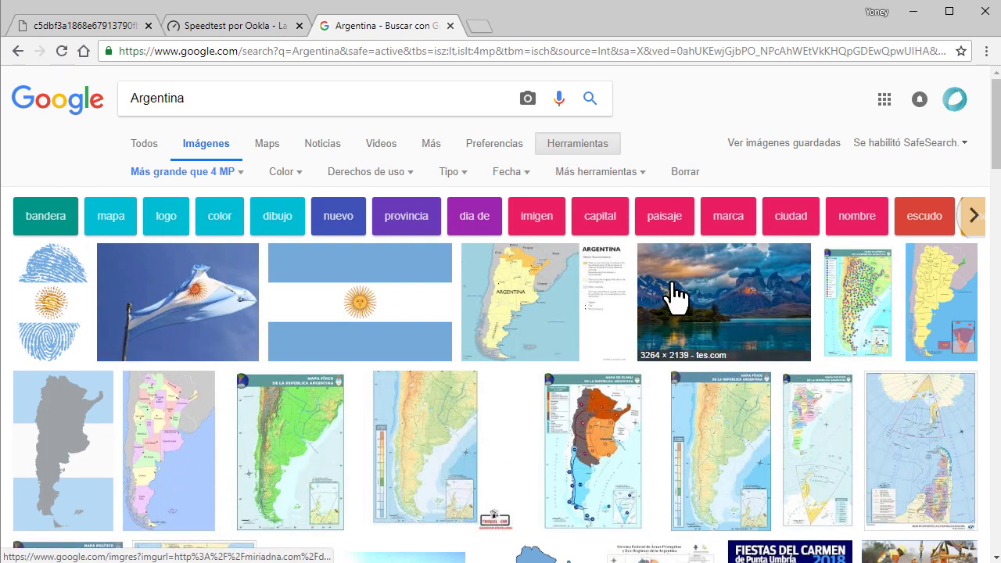
Preview the flat Argentine flag with the sun, view its image in a separate tab, and close that tab.
{"action": "left_click", "coordinate": [369, 284]}
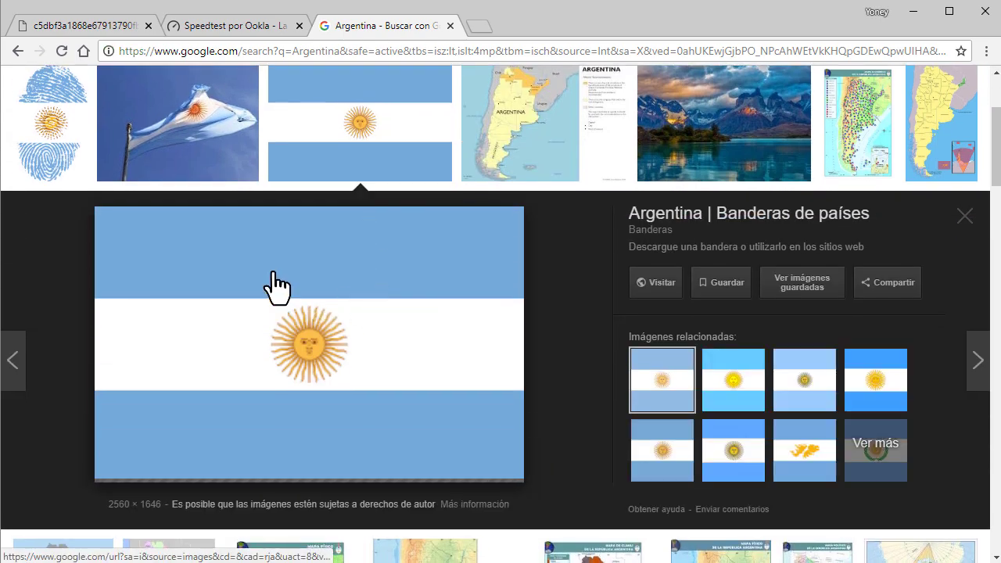
{"action": "right_click", "coordinate": [274, 274]}
{"action": "left_click", "coordinate": [374, 387]}
{"action": "left_click", "coordinate": [532, 26]}
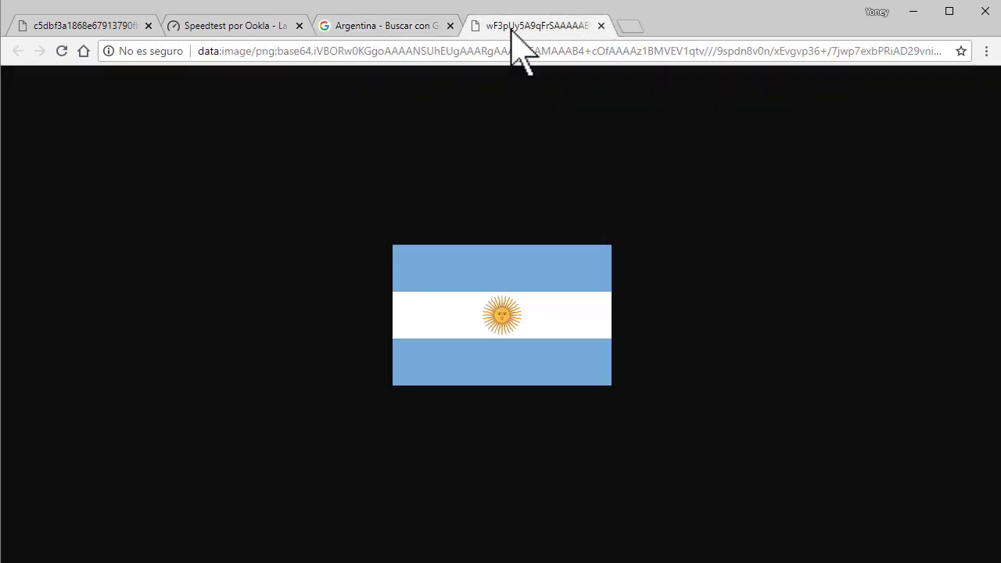
{"action": "left_click", "coordinate": [601, 25]}
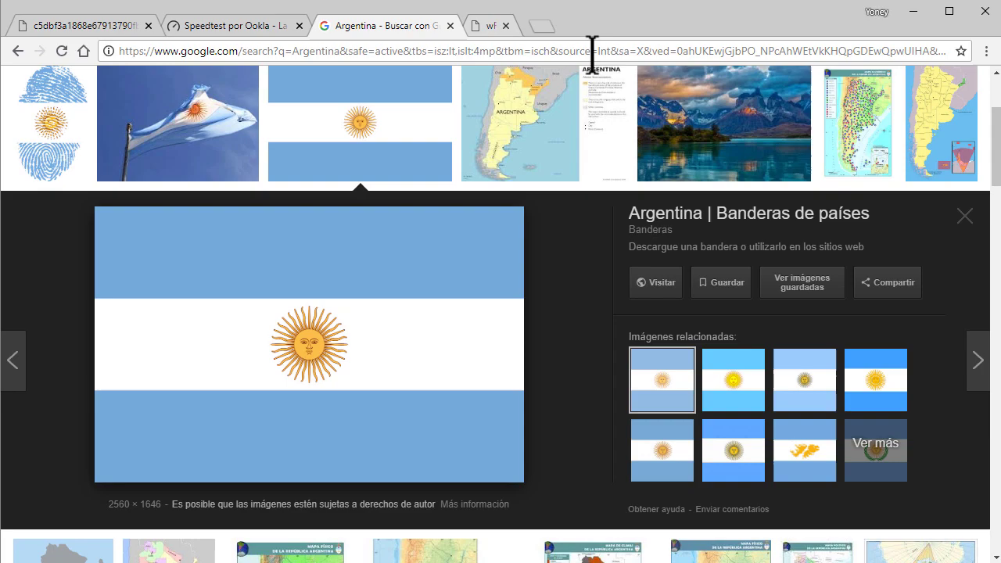
Visit the flat flag's source page and open the page's large flag image in a separate tab.
{"action": "left_click", "coordinate": [657, 286]}
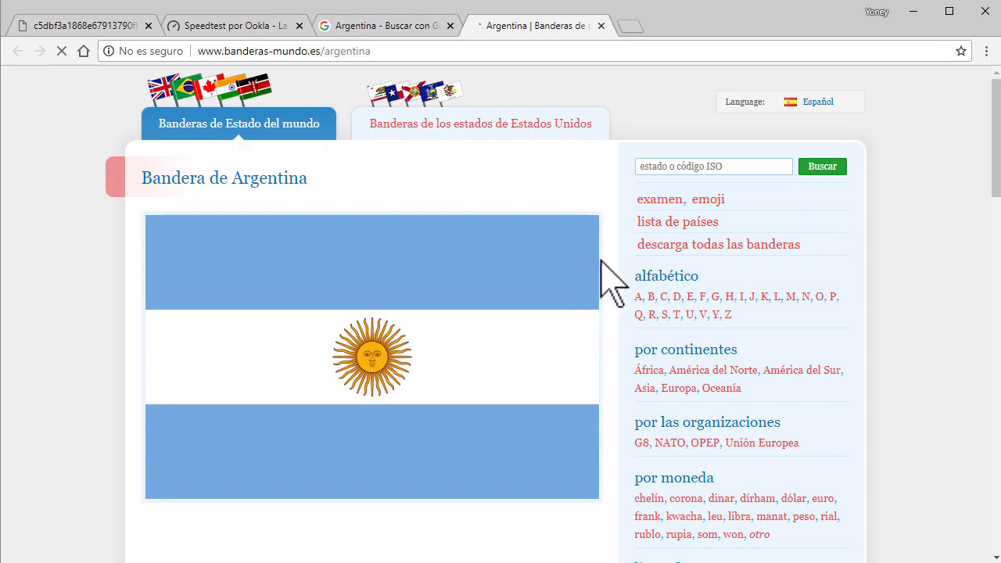
{"action": "scroll", "coordinate": [279, 306], "scroll_direction": "down", "scroll_amount": 10}
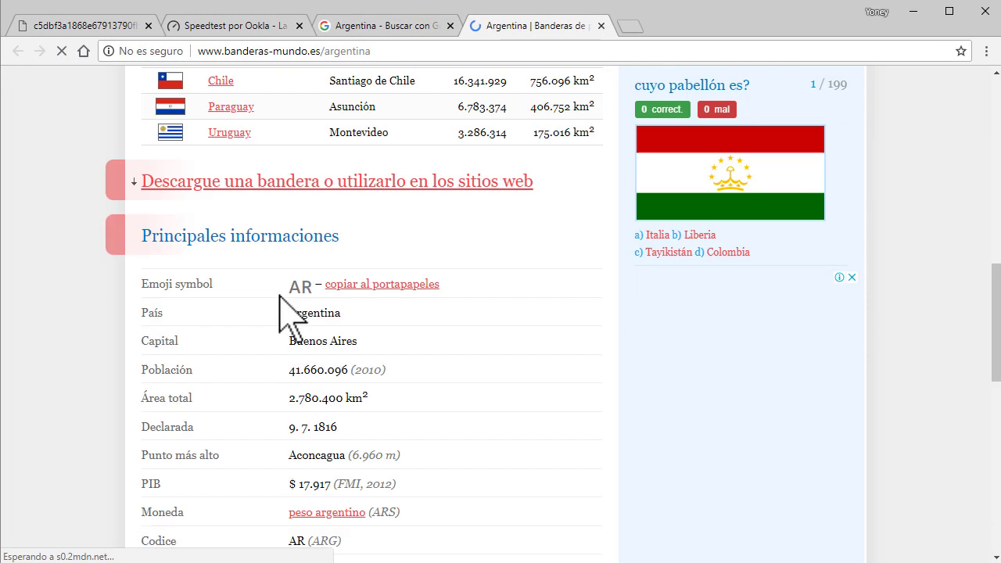
{"action": "scroll", "coordinate": [275, 290], "scroll_direction": "up", "scroll_amount": 10}
{"action": "right_click", "coordinate": [277, 295]}
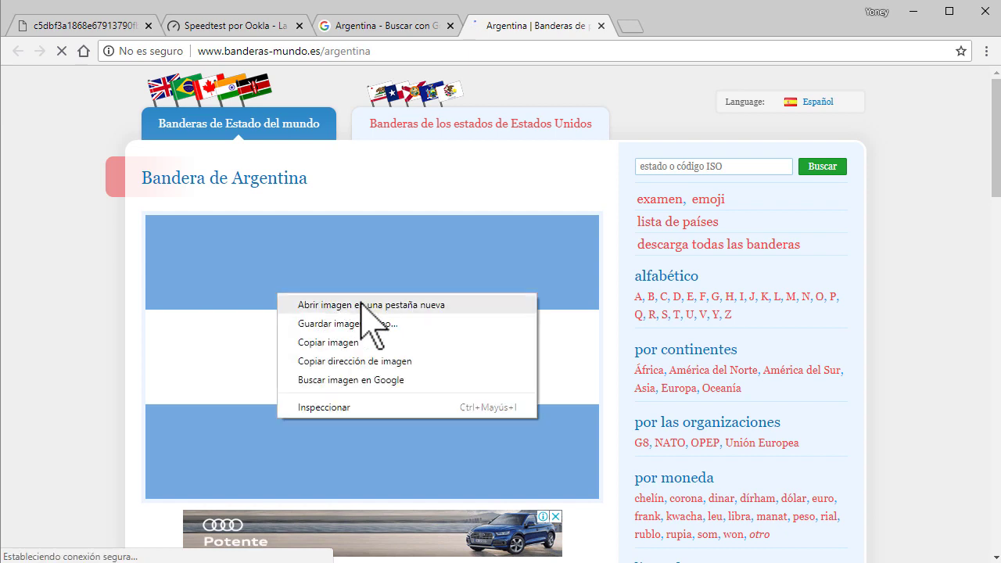
{"action": "left_click", "coordinate": [384, 300]}
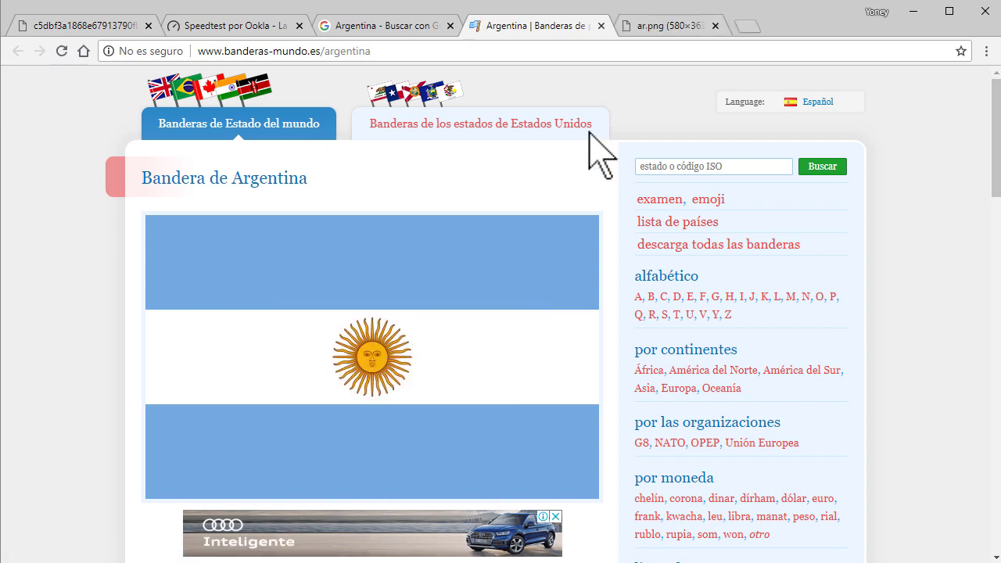
{"action": "left_click", "coordinate": [678, 29]}
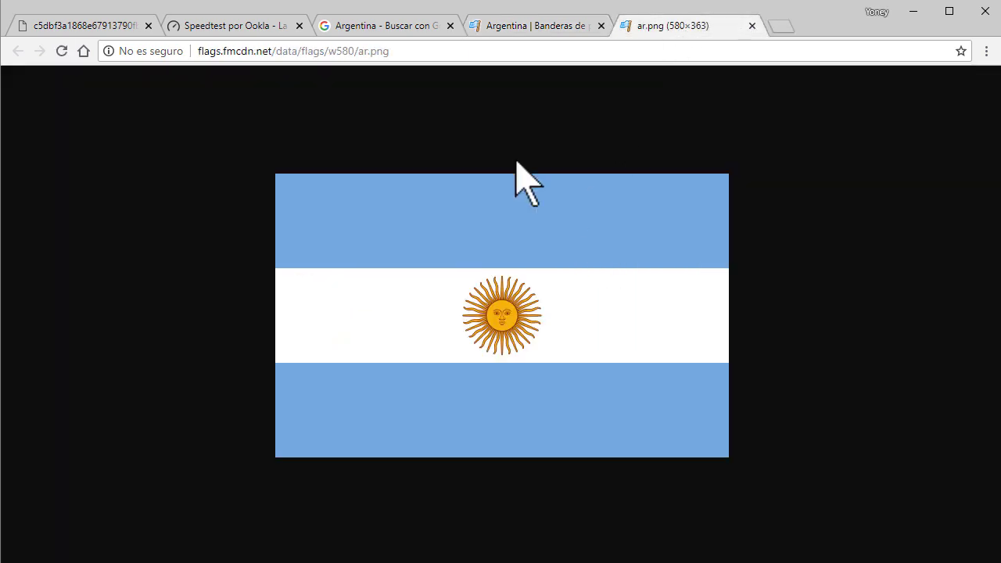
Compare the download speed in the Speedtest result with the opened flag image ar.png.
{"action": "left_click", "coordinate": [248, 33]}
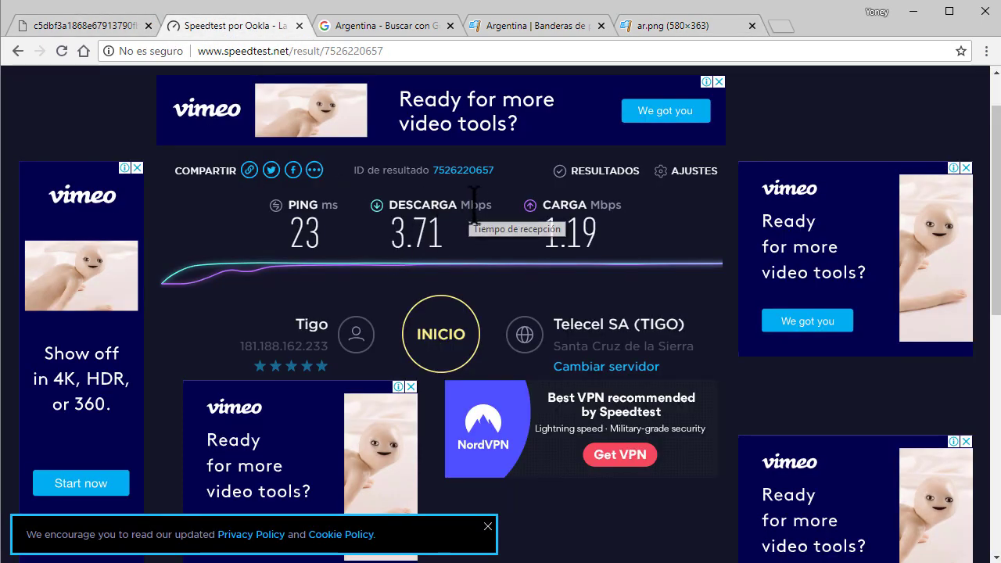
{"action": "left_click_drag", "start_coordinate": [464, 196], "coordinate": [395, 248]}
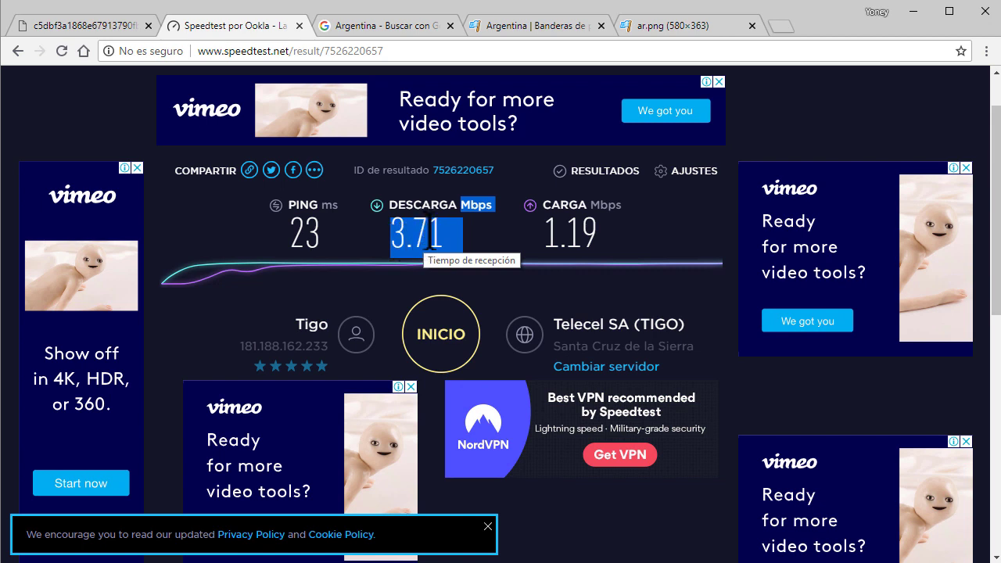
{"action": "left_click", "coordinate": [401, 233]}
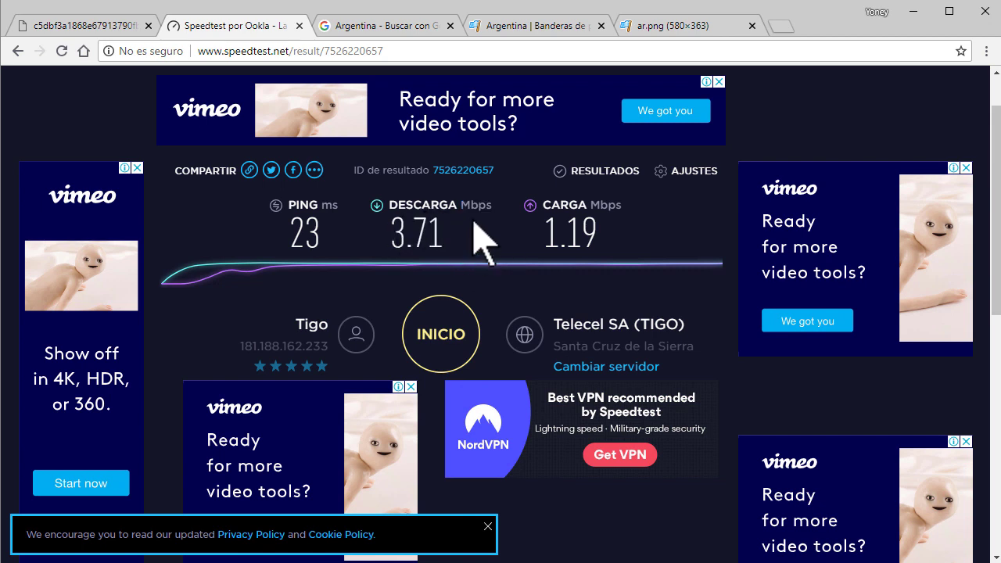
{"action": "left_click", "coordinate": [666, 30]}
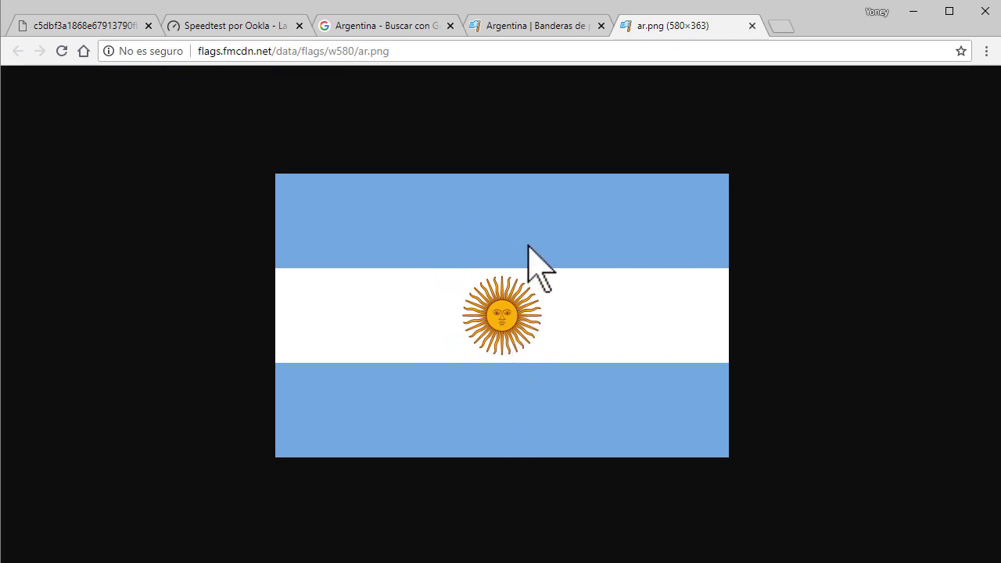
{"action": "left_click", "coordinate": [227, 26]}
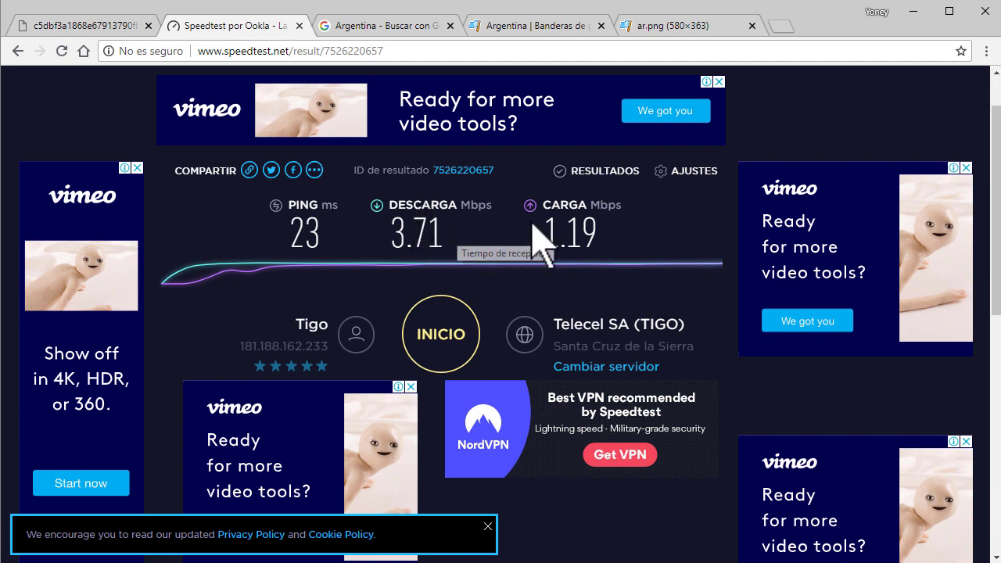
{"action": "left_click", "coordinate": [662, 26]}
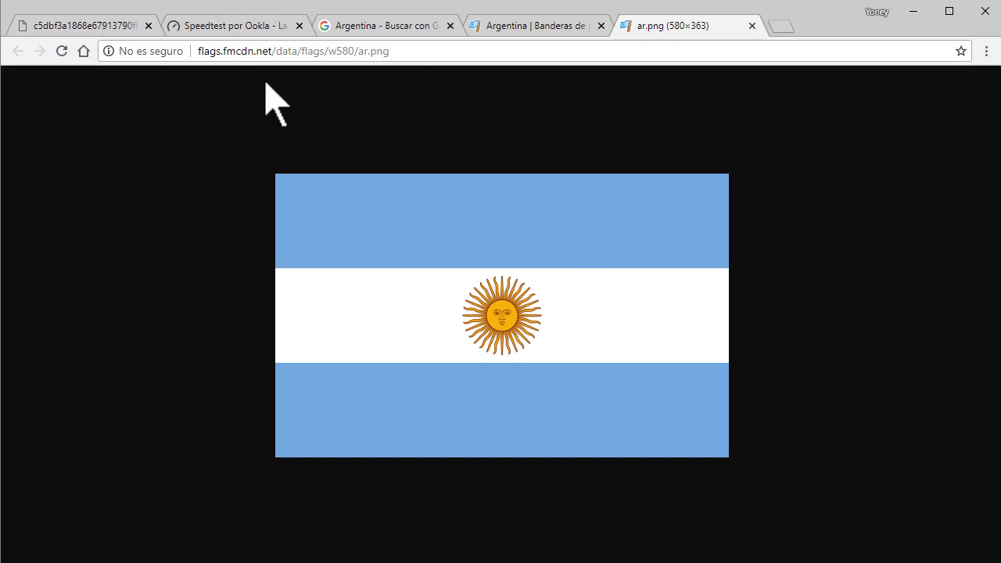
Calculate 4000 ÷ 8 in Calculator alongside the Speedtest result, and minimize Calculator.
{"action": "left_click", "coordinate": [190, 25]}
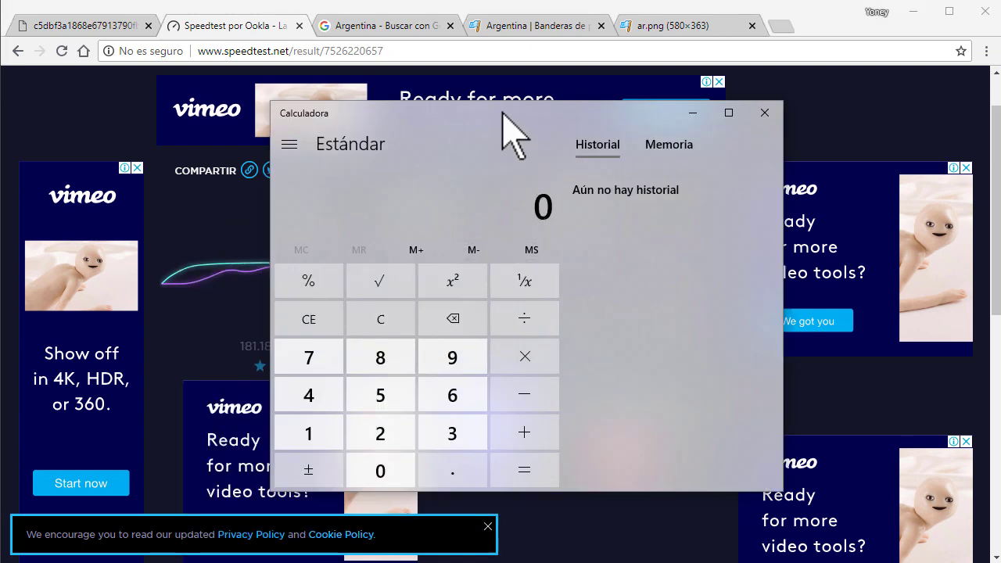
{"action": "left_click_drag", "start_coordinate": [501, 109], "coordinate": [743, 117]}
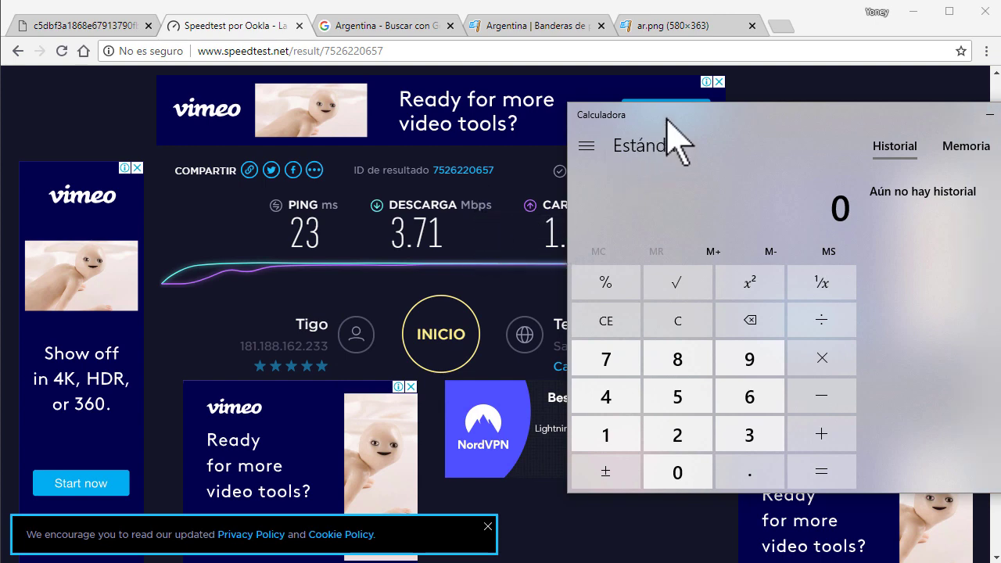
{"action": "left_click_drag", "start_coordinate": [662, 121], "coordinate": [620, 138]}
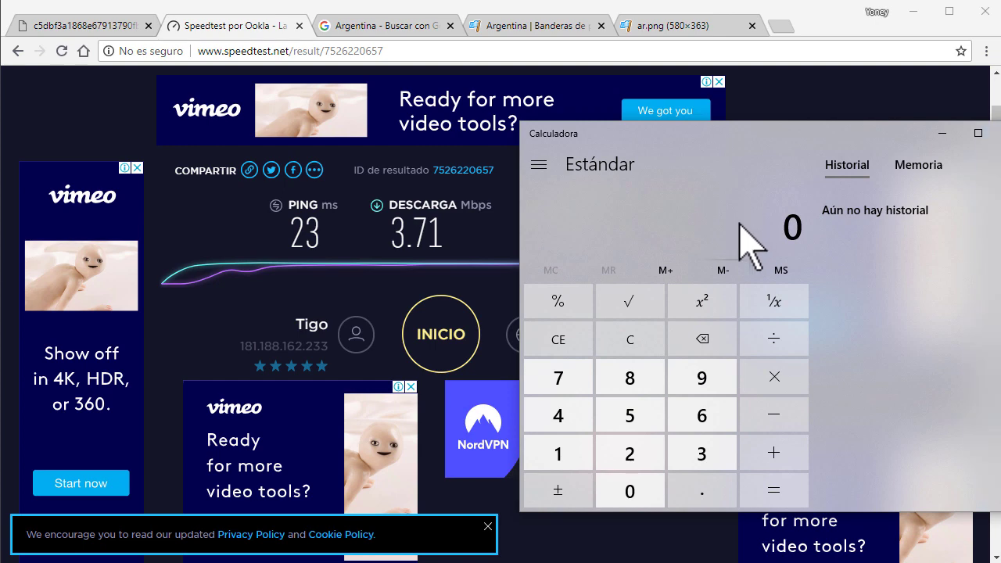
{"action": "type", "text": "000"}
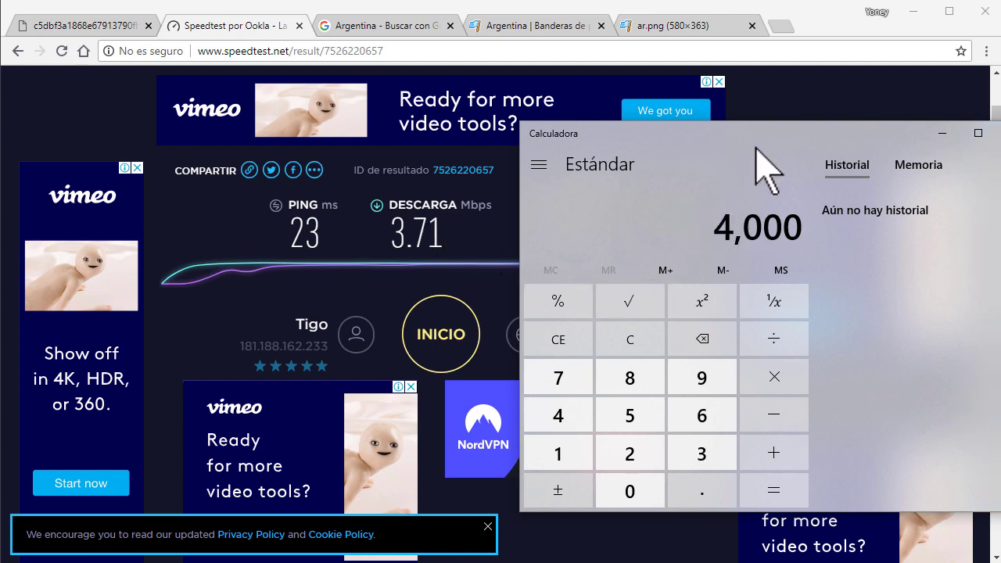
{"action": "left_click_drag", "start_coordinate": [766, 138], "coordinate": [753, 136]}
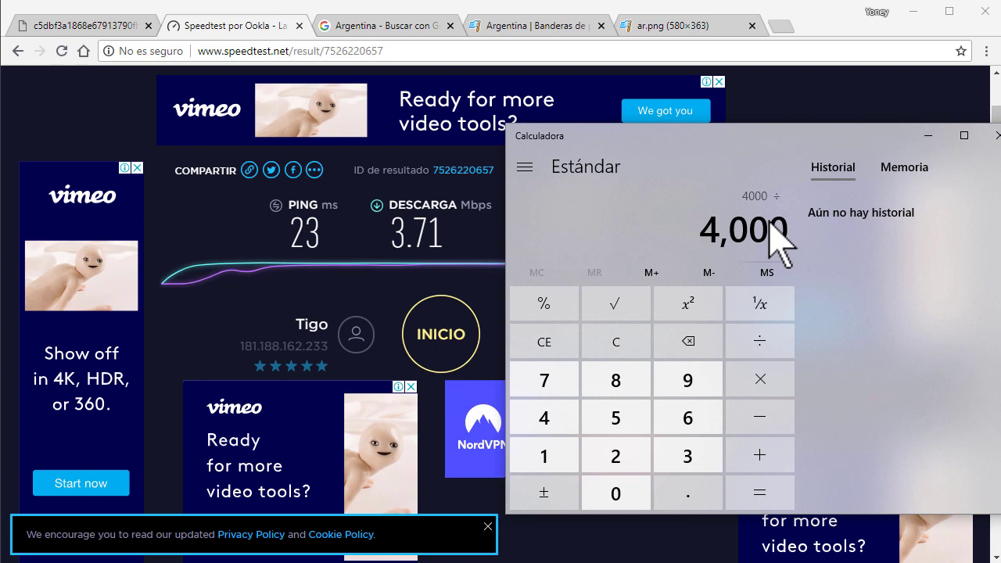
{"action": "type", "text": "8"}
{"action": "key", "text": "Return"}
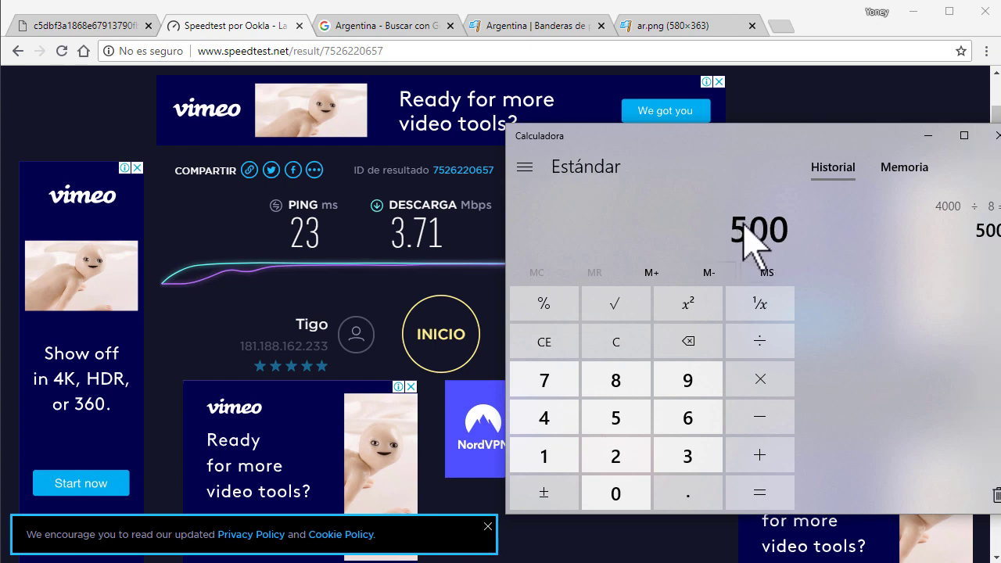
{"action": "left_click", "coordinate": [927, 136]}
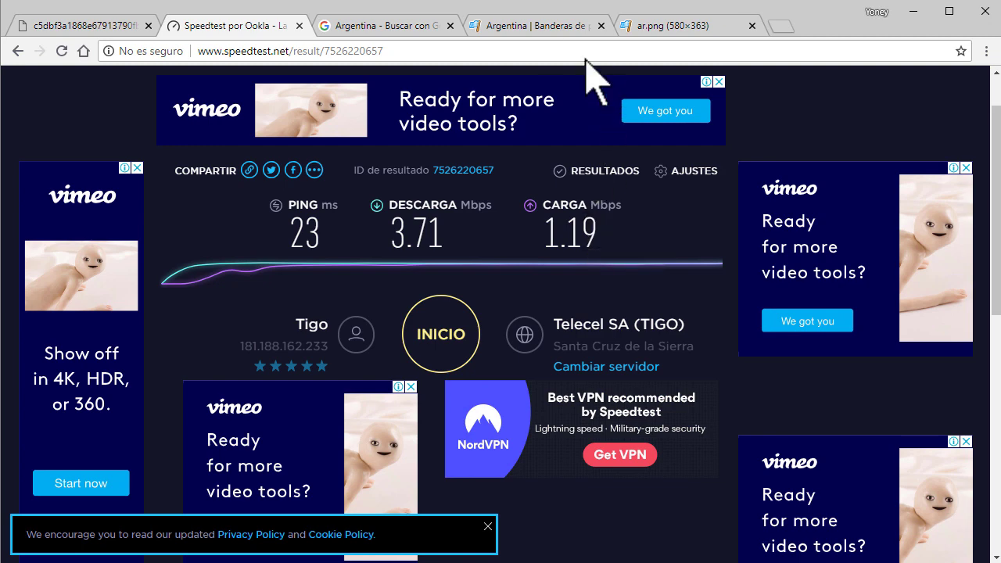
Revisit the flag page and ar.png, close the flag, Google search and Speedtest tabs, and switch to Photoshop.
{"action": "left_click", "coordinate": [540, 26]}
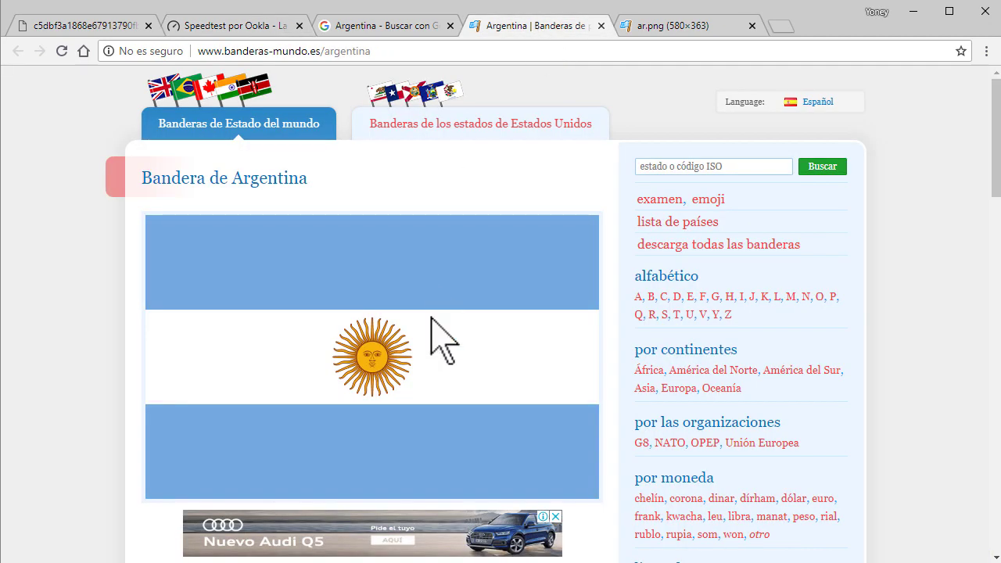
{"action": "left_click", "coordinate": [666, 27]}
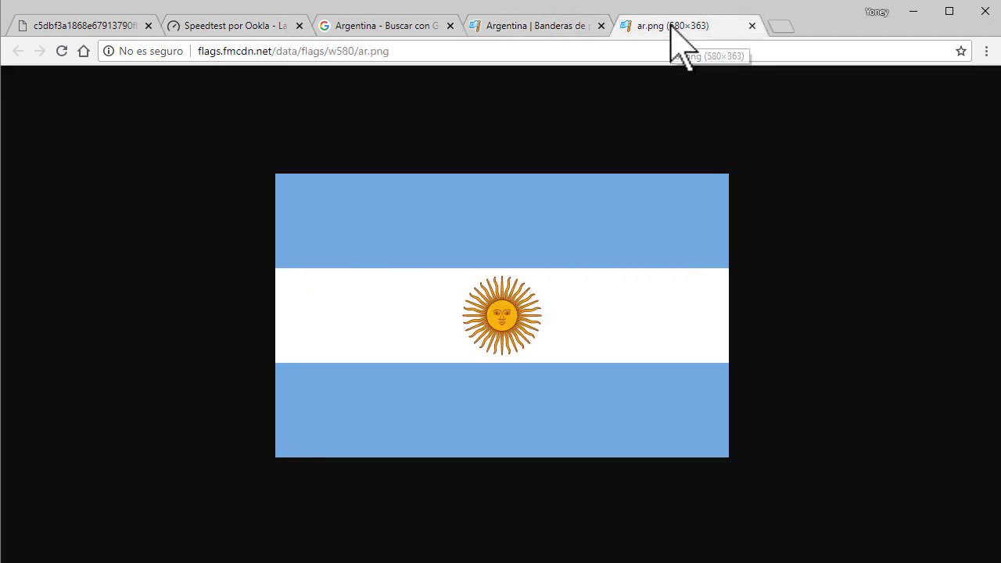
{"action": "left_click", "coordinate": [450, 26]}
{"action": "left_click", "coordinate": [450, 26]}
{"action": "left_click", "coordinate": [449, 26]}
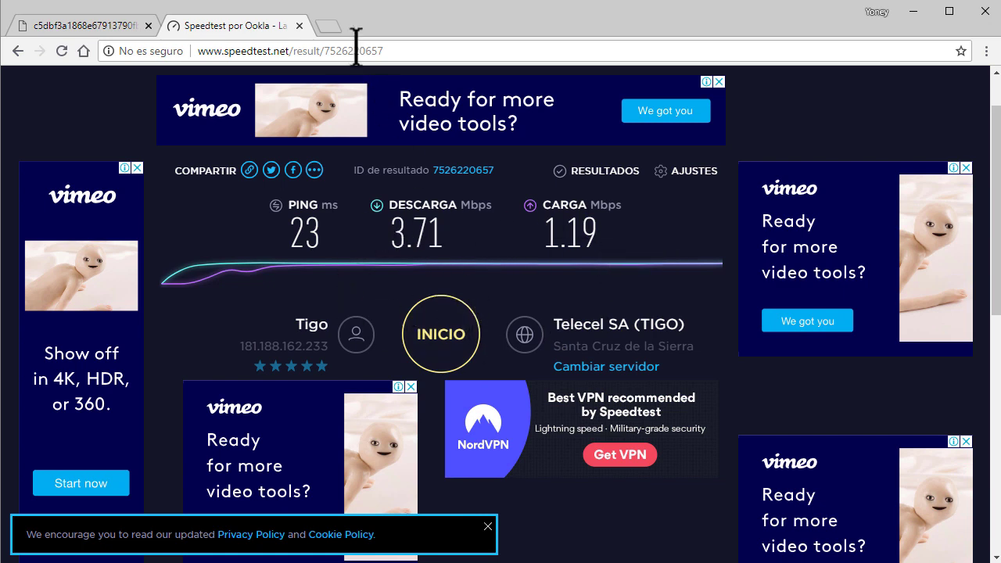
{"action": "left_click", "coordinate": [300, 26]}
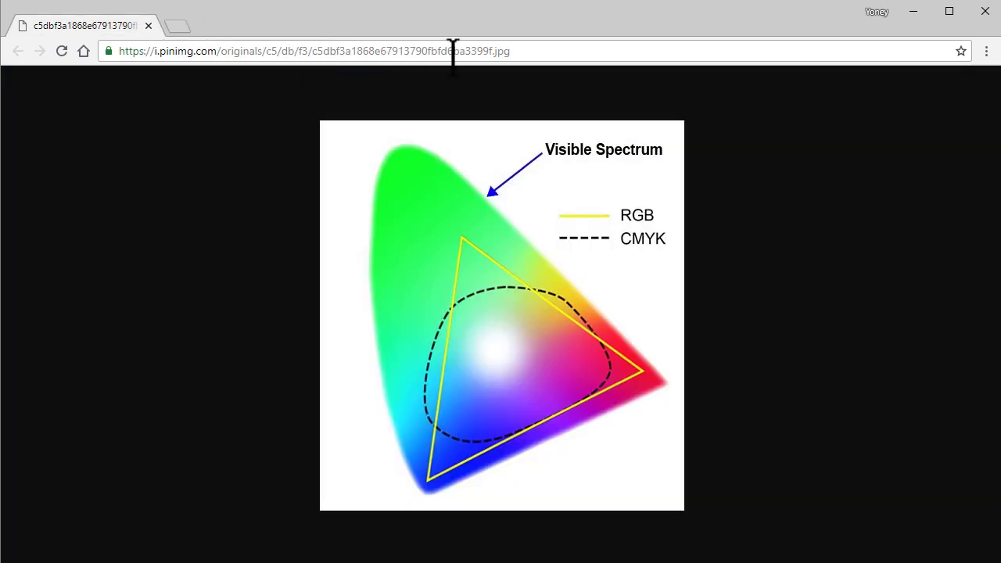
{"action": "left_click", "coordinate": [906, 17]}
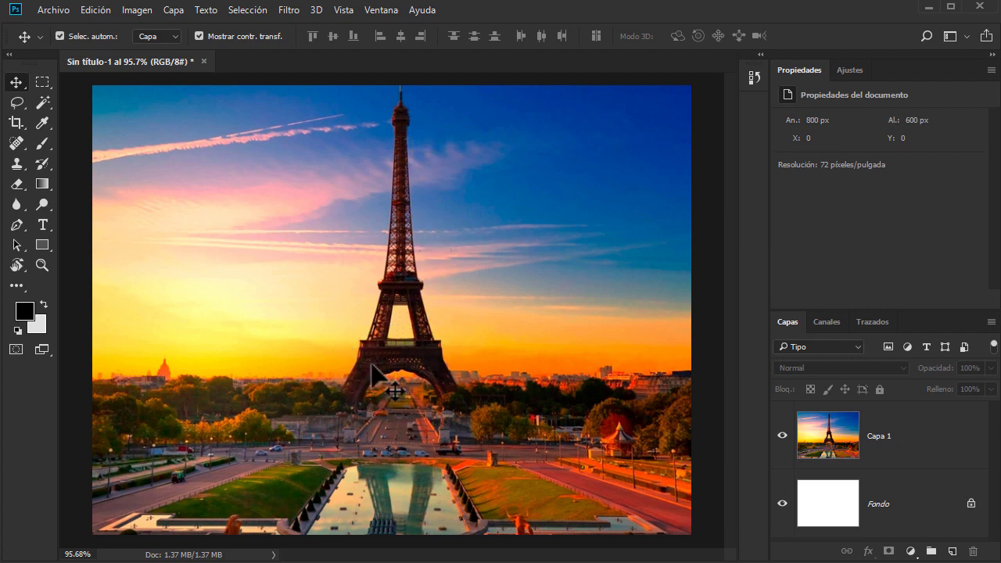
Examine the individual pixels of the Eiffel Tower image at up to 3200% around the tower's base and the nearby trees.
{"action": "scroll", "coordinate": [372, 364], "scroll_direction": "up", "scroll_amount": 7}
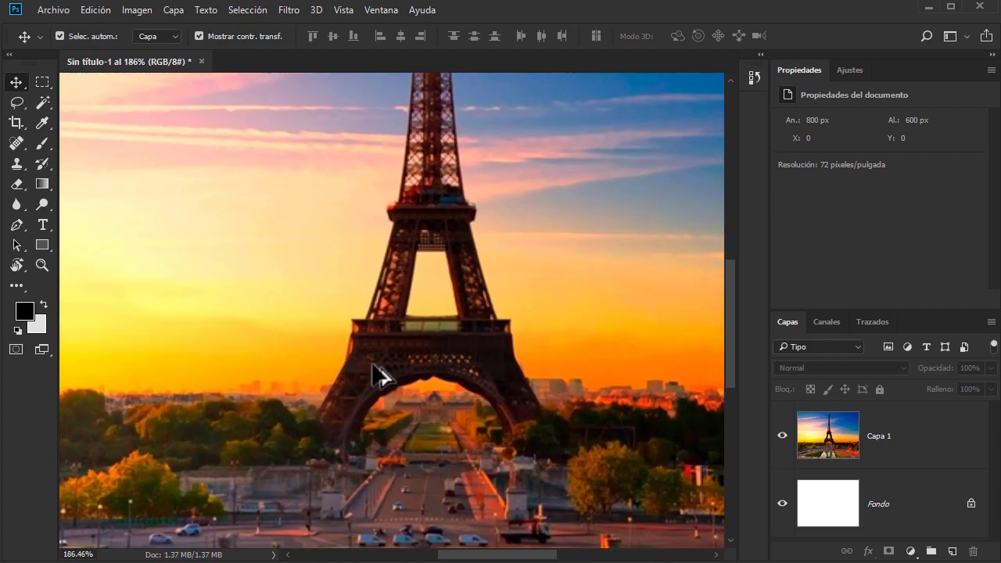
{"action": "scroll", "coordinate": [379, 376], "scroll_direction": "up", "scroll_amount": 2}
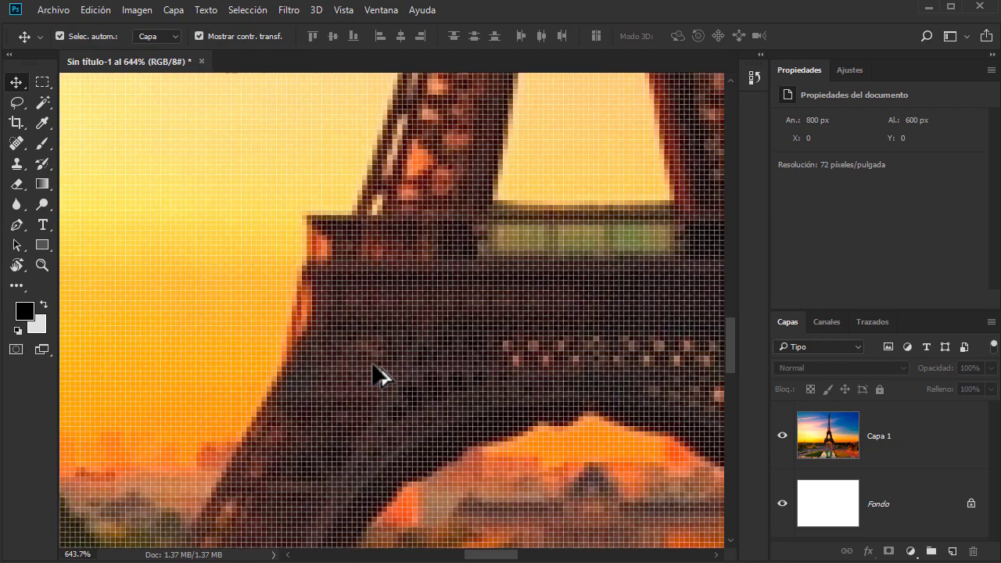
{"action": "scroll", "coordinate": [379, 375], "scroll_direction": "up", "scroll_amount": 1}
{"action": "scroll", "coordinate": [418, 379], "scroll_direction": "up", "scroll_amount": 4}
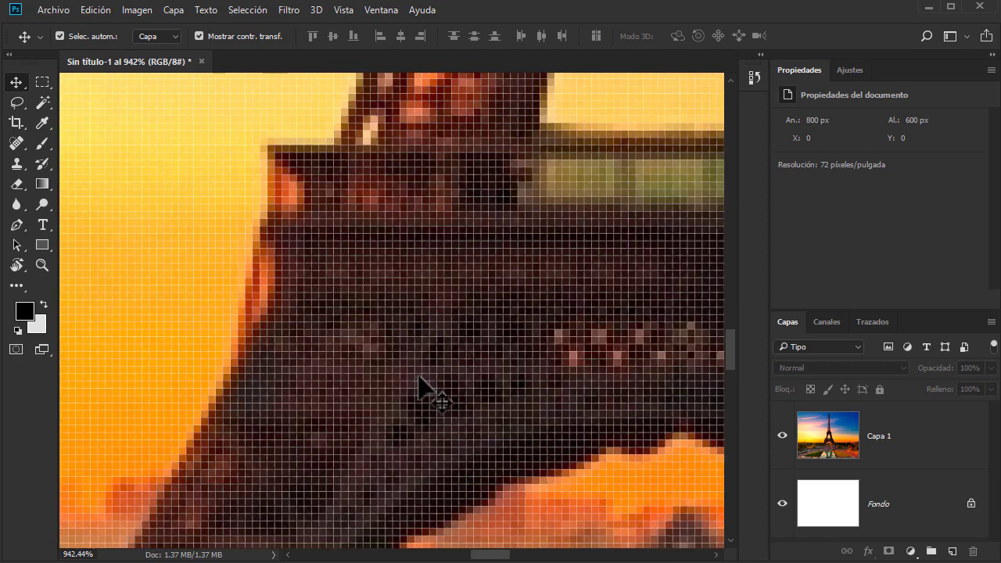
{"action": "scroll", "coordinate": [419, 379], "scroll_direction": "up", "scroll_amount": 2}
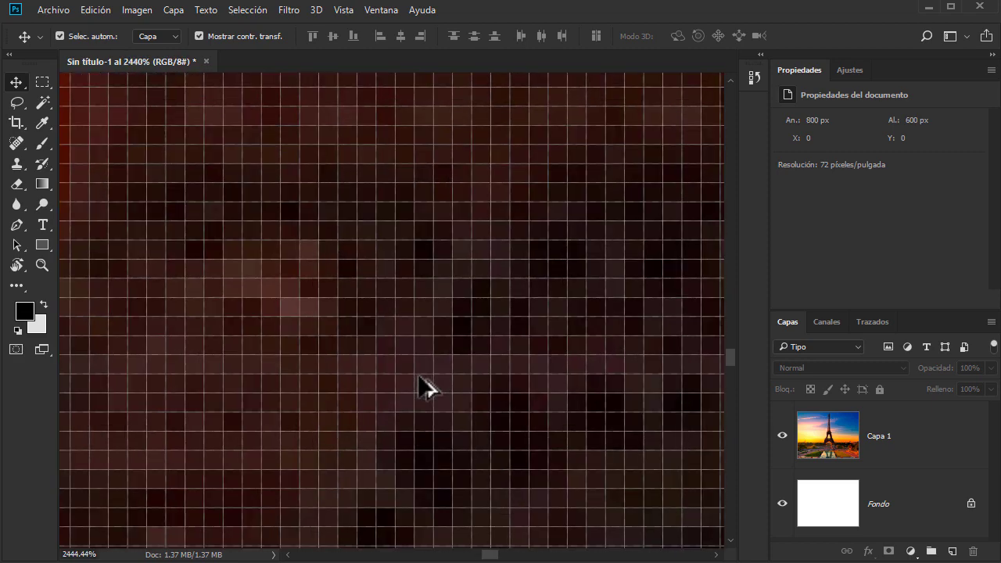
{"action": "scroll", "coordinate": [332, 392], "scroll_direction": "up", "scroll_amount": 1}
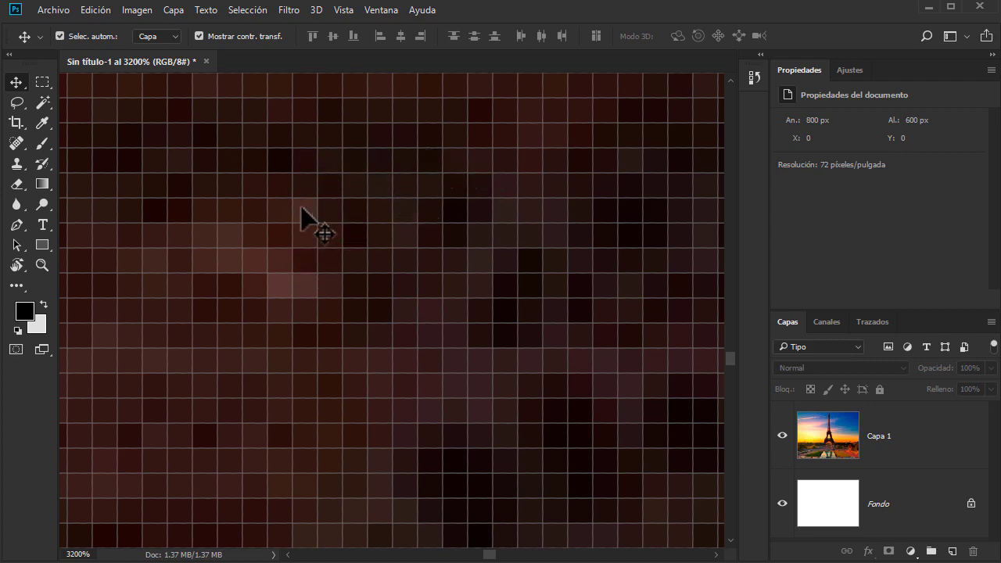
{"action": "scroll", "coordinate": [268, 288], "scroll_direction": "down", "scroll_amount": 5}
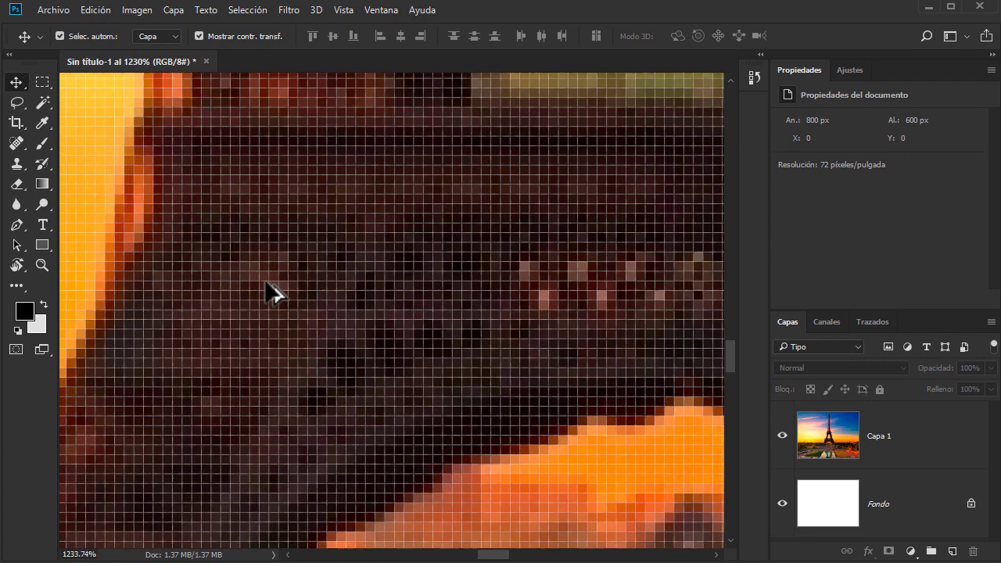
{"action": "scroll", "coordinate": [267, 291], "scroll_direction": "down", "scroll_amount": 6}
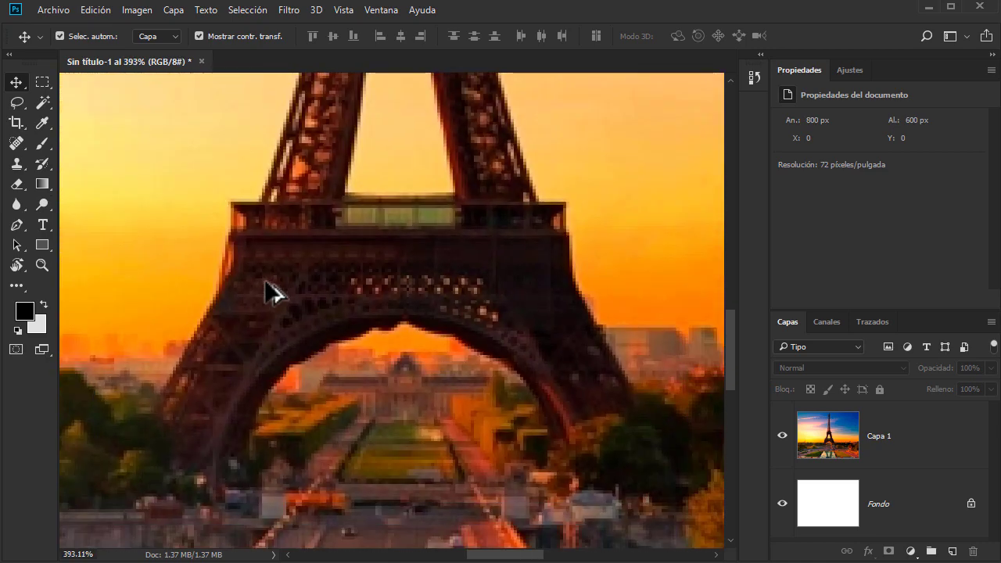
{"action": "scroll", "coordinate": [265, 281], "scroll_direction": "down", "scroll_amount": 6}
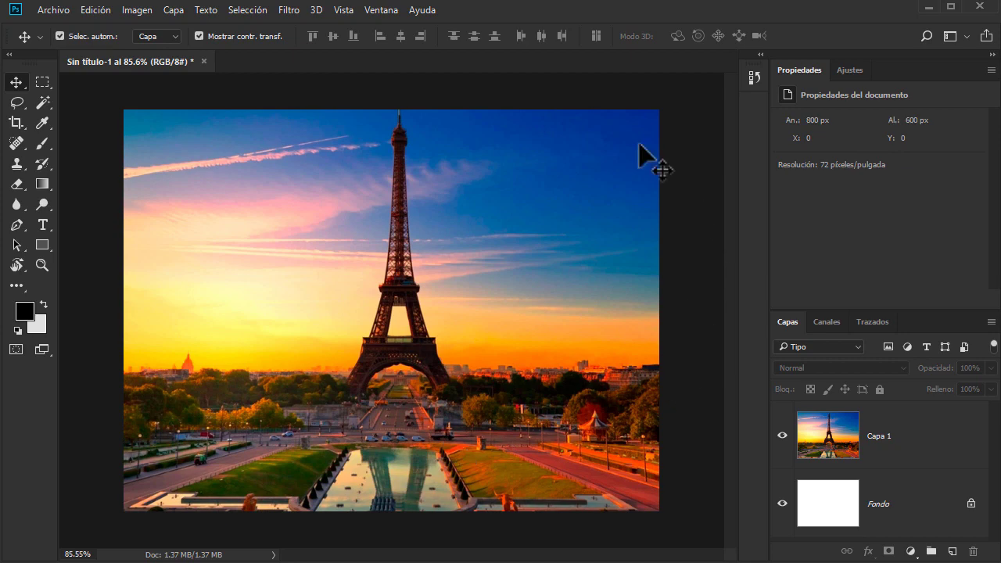
{"action": "scroll", "coordinate": [326, 391], "scroll_direction": "up", "scroll_amount": 2}
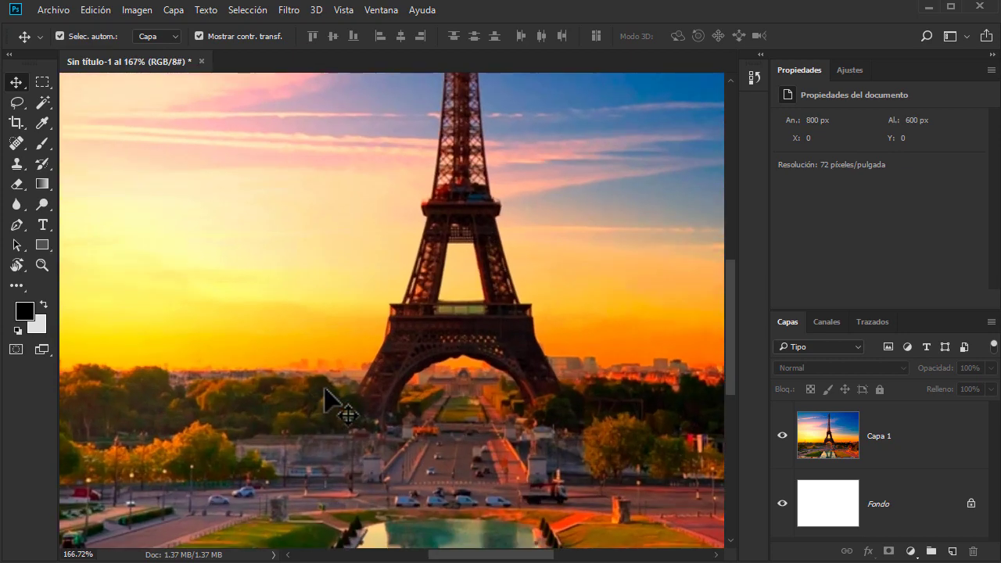
{"action": "scroll", "coordinate": [326, 391], "scroll_direction": "up", "scroll_amount": 9}
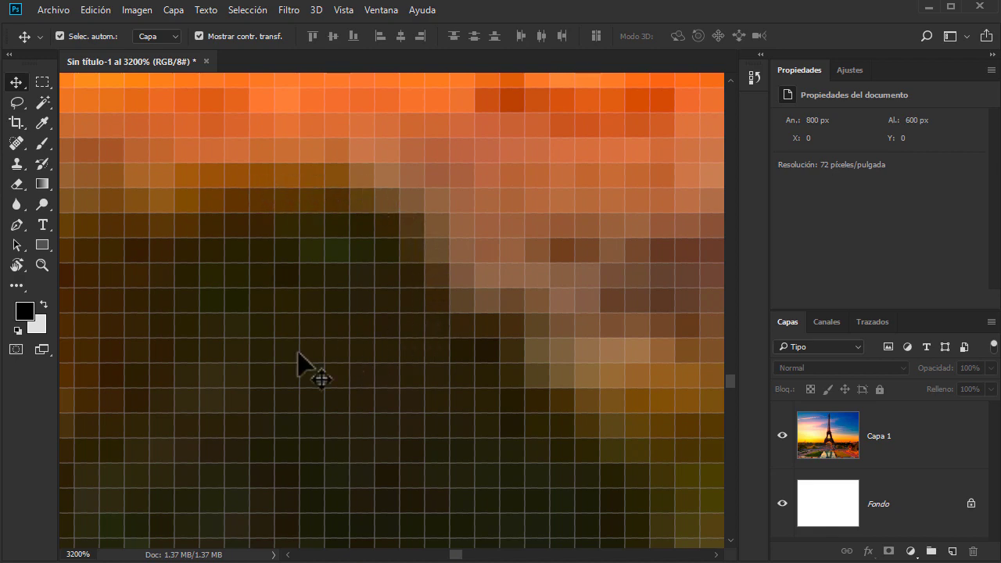
{"action": "scroll", "coordinate": [384, 300], "scroll_direction": "down", "scroll_amount": 5}
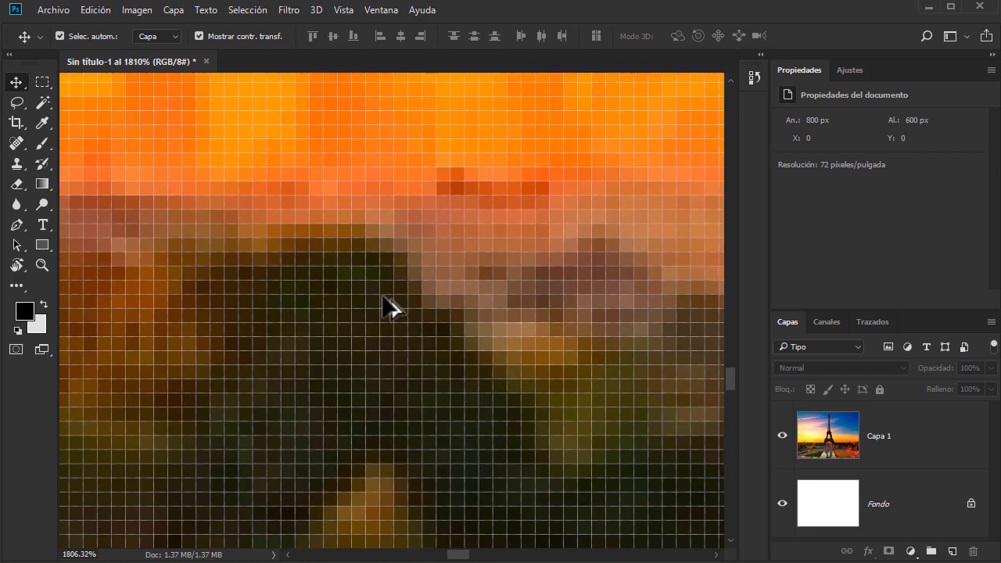
{"action": "scroll", "coordinate": [385, 300], "scroll_direction": "down", "scroll_amount": 6}
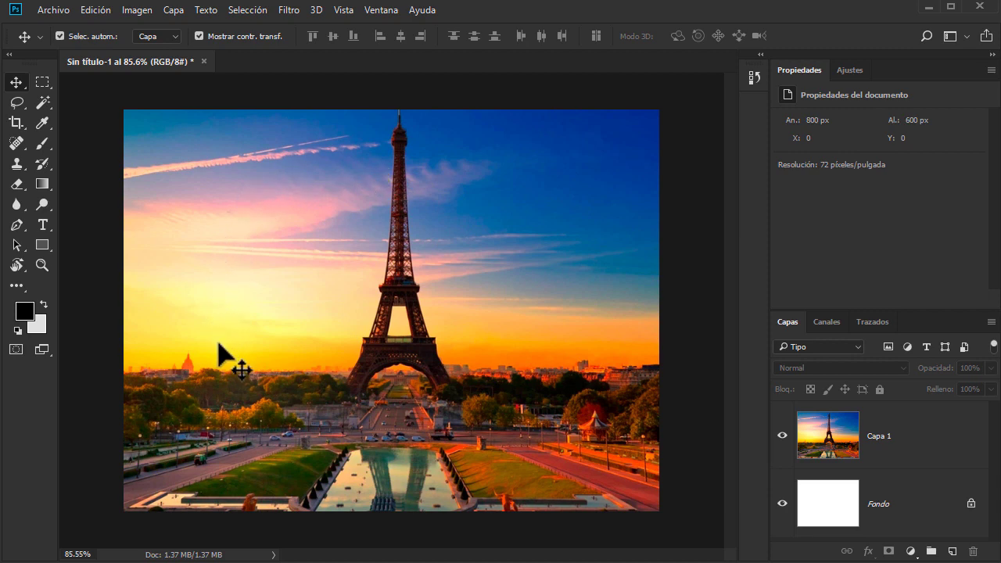
Examine the new-document dialog's advanced options, CMYK color mode and resolution settings, and close it without creating a document.
{"action": "left_click", "coordinate": [55, 11]}
{"action": "key", "text": "Escape"}
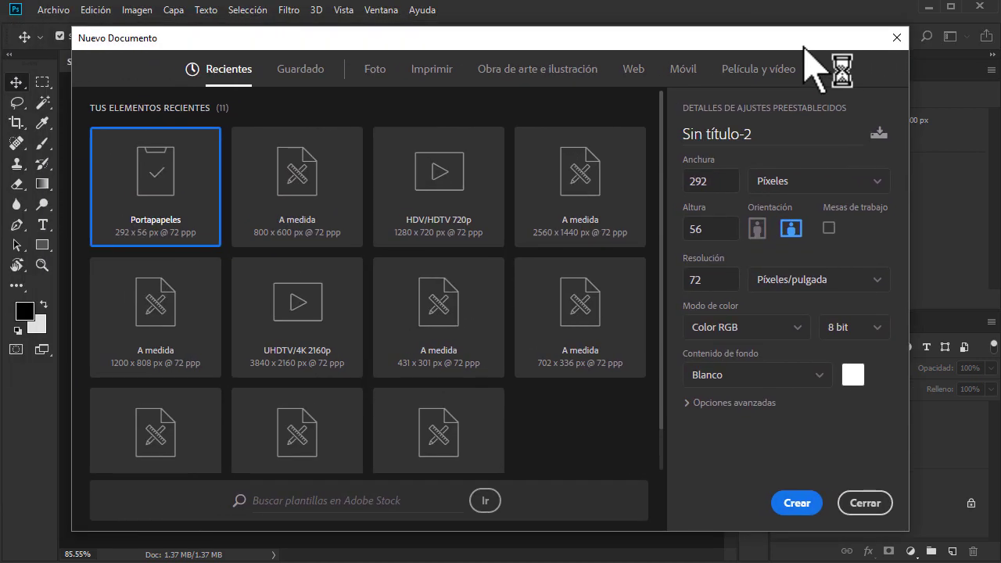
{"action": "left_click", "coordinate": [734, 404]}
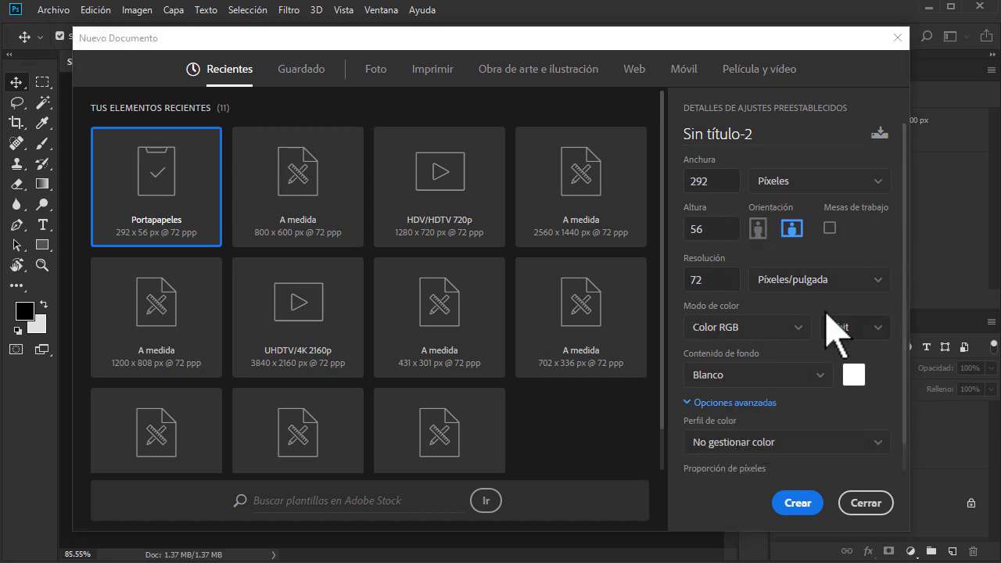
{"action": "left_click", "coordinate": [804, 336]}
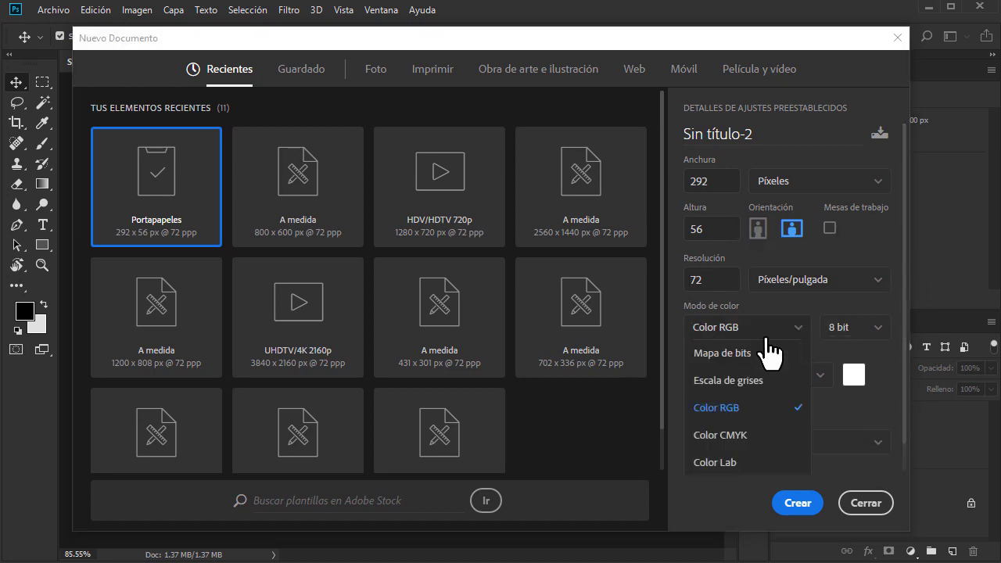
{"action": "left_click", "coordinate": [743, 435]}
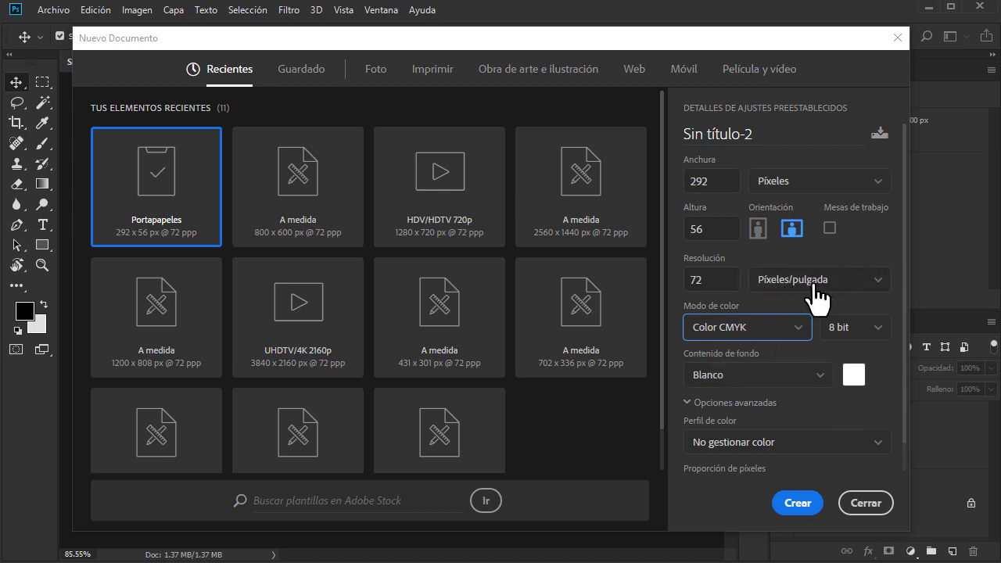
{"action": "left_click", "coordinate": [880, 284]}
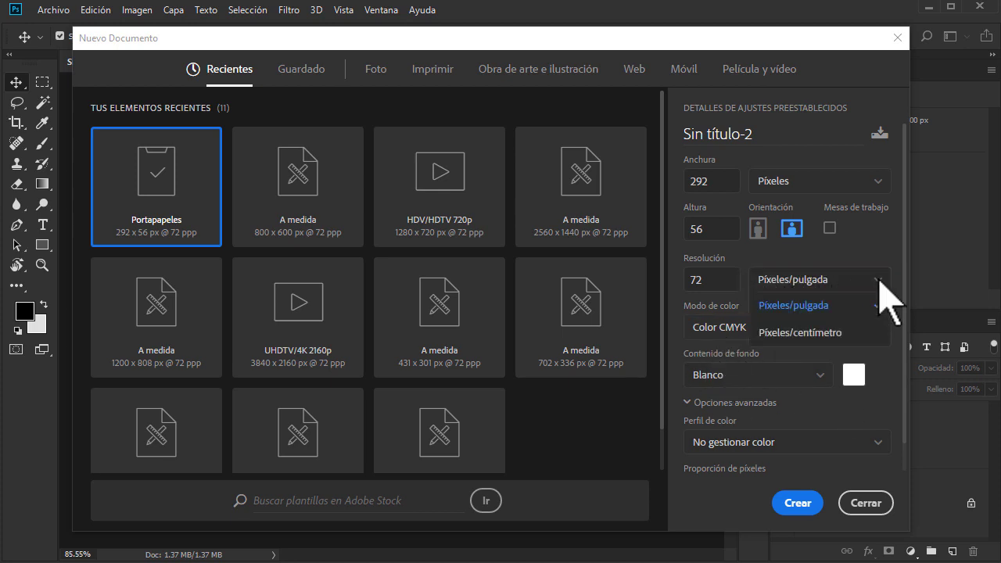
{"action": "left_click", "coordinate": [880, 283]}
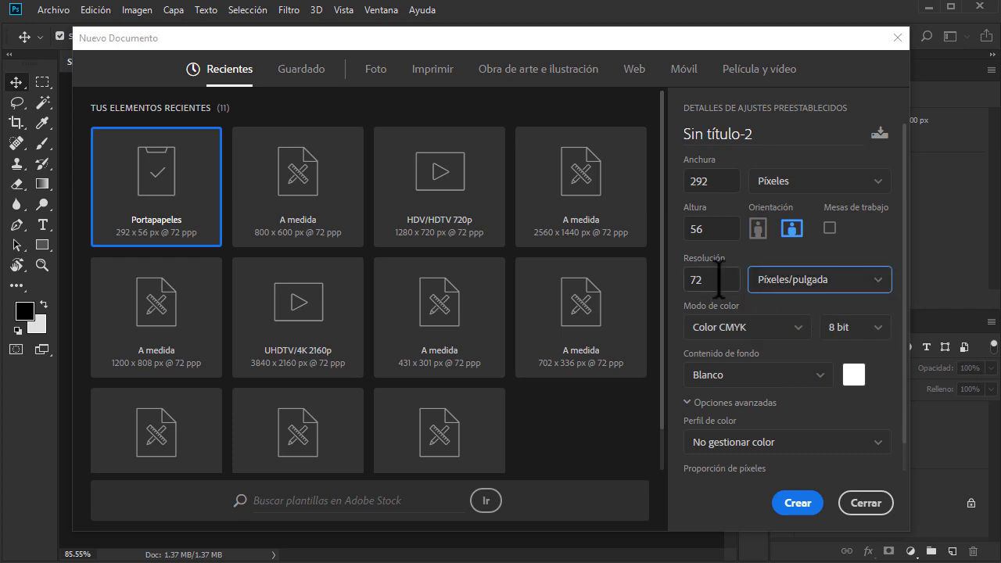
{"action": "left_click_drag", "start_coordinate": [718, 279], "coordinate": [661, 285]}
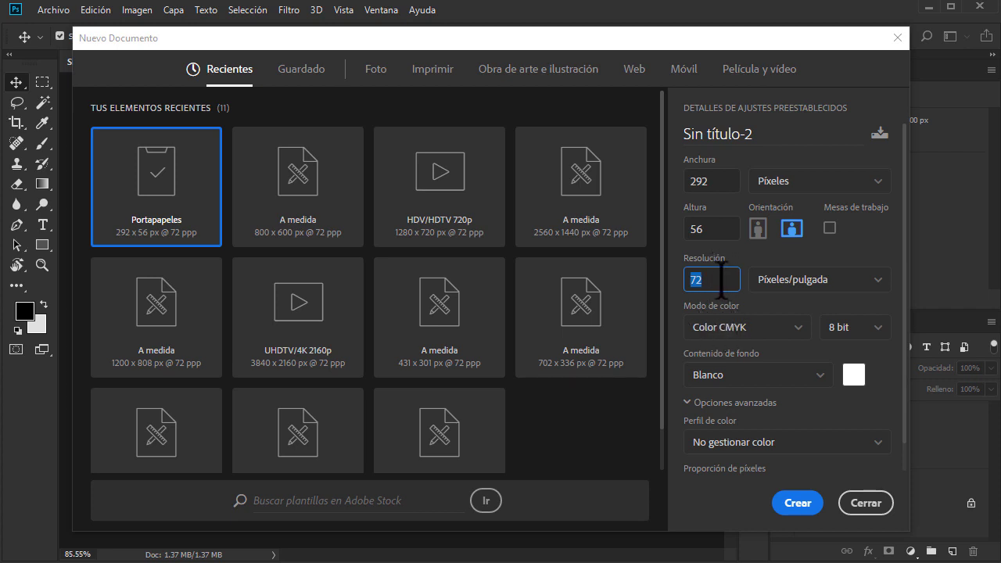
{"action": "left_click_drag", "start_coordinate": [723, 278], "coordinate": [686, 285]}
{"action": "left_click", "coordinate": [866, 504]}
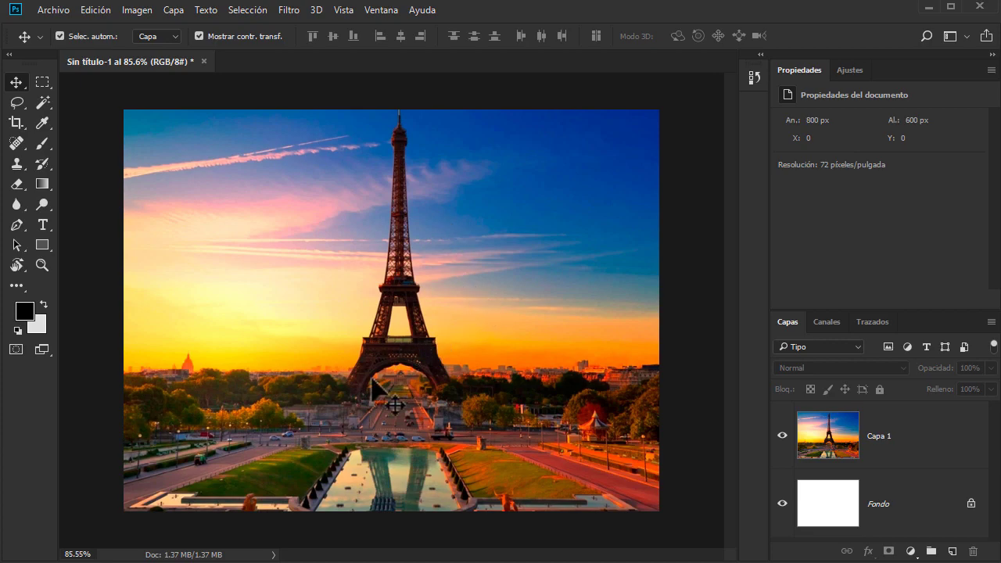
Inspect the Eiffel Tower image's pixels up close, and switch to Calculator to calculate 600 × 800.
{"action": "scroll", "coordinate": [373, 379], "scroll_direction": "up", "scroll_amount": 10}
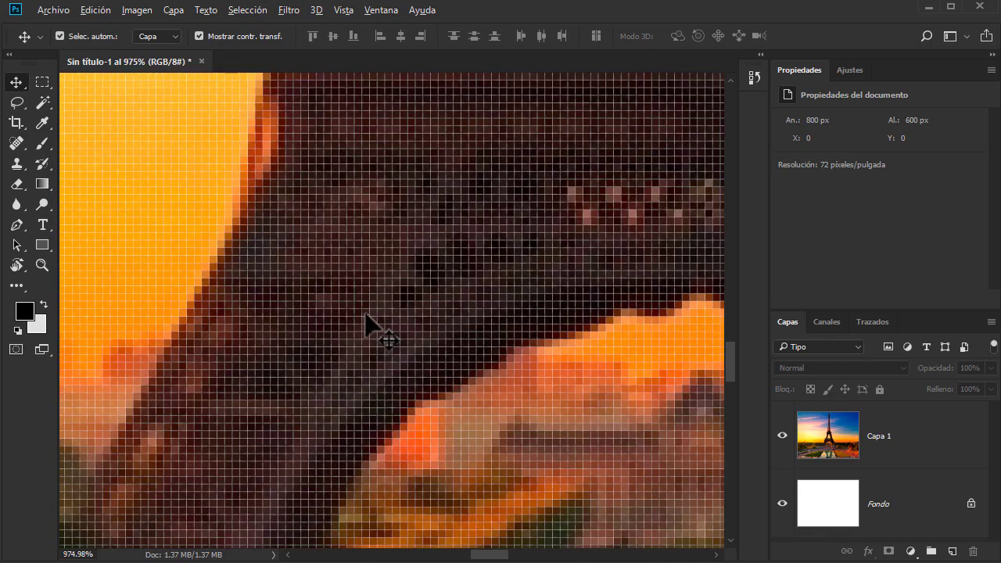
{"action": "scroll", "coordinate": [365, 313], "scroll_direction": "down", "scroll_amount": 10}
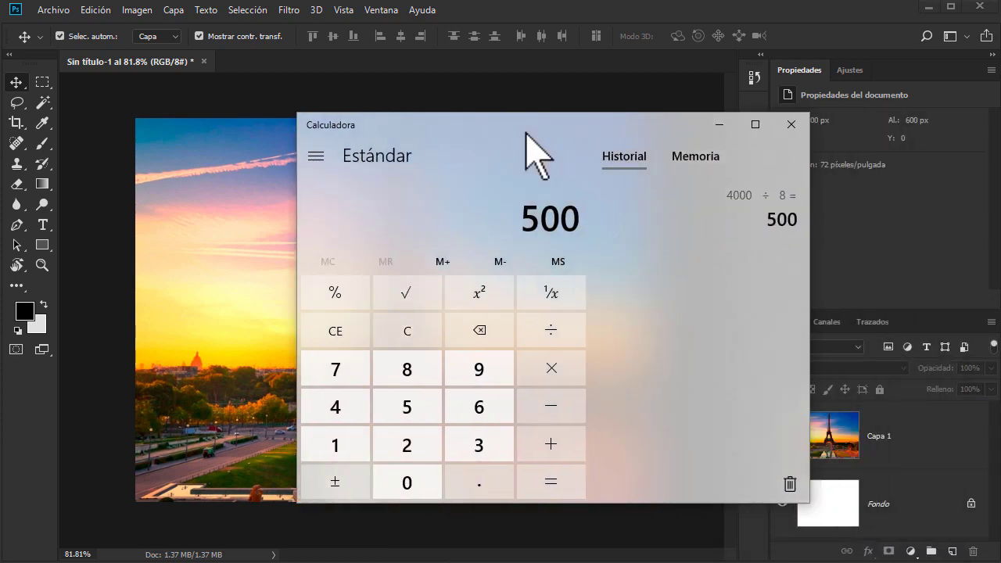
{"action": "left_click", "coordinate": [410, 335]}
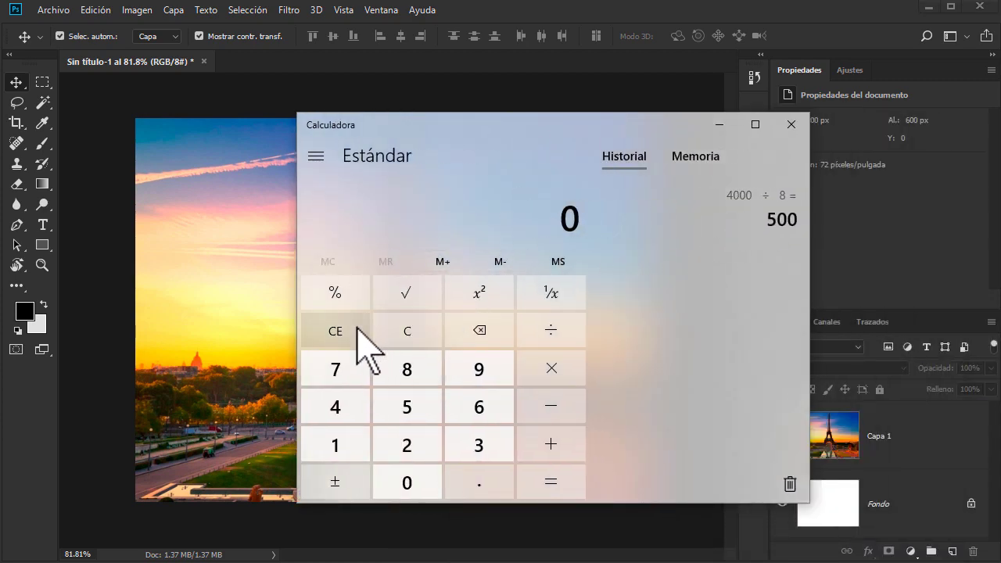
{"action": "type", "text": "600"}
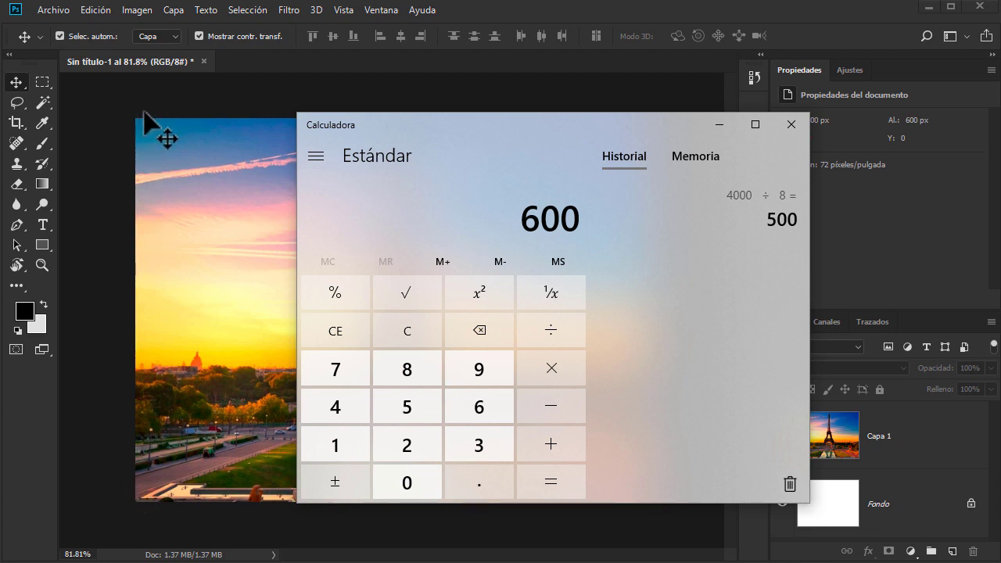
{"action": "left_click_drag", "start_coordinate": [401, 126], "coordinate": [280, 127]}
{"action": "left_click", "coordinate": [430, 407]}
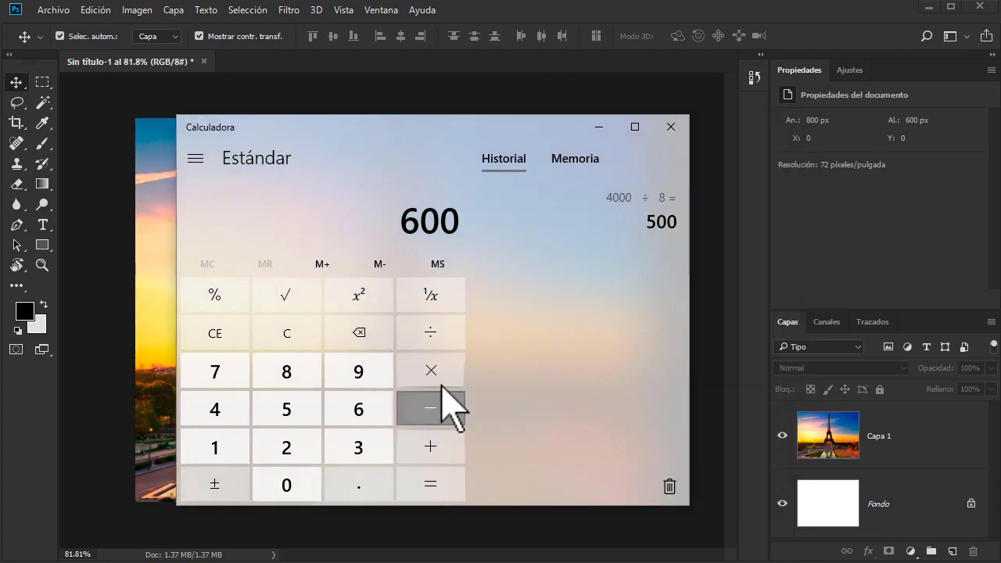
{"action": "left_click", "coordinate": [433, 380]}
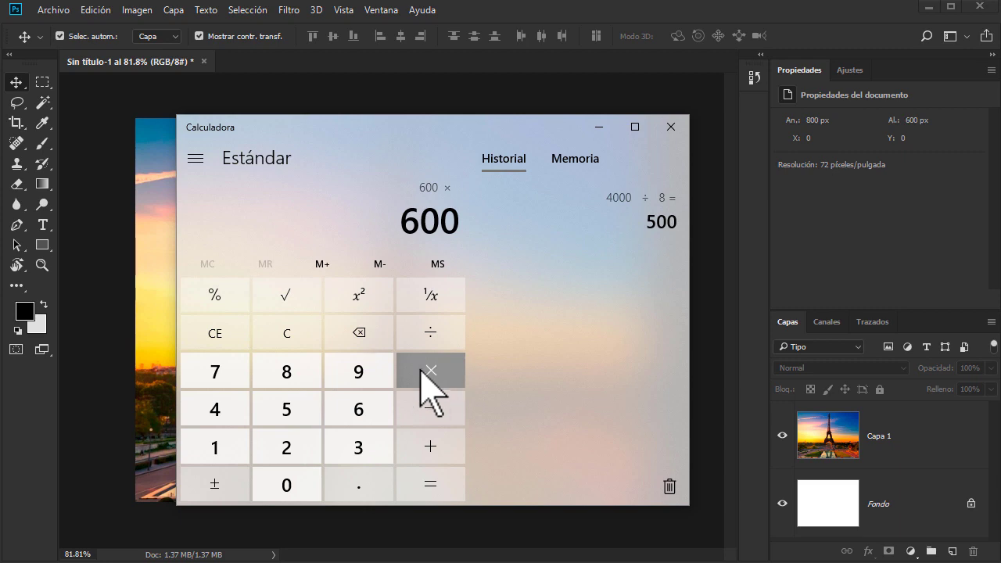
{"action": "left_click", "coordinate": [306, 381]}
{"action": "left_click", "coordinate": [291, 478]}
{"action": "left_click", "coordinate": [291, 479]}
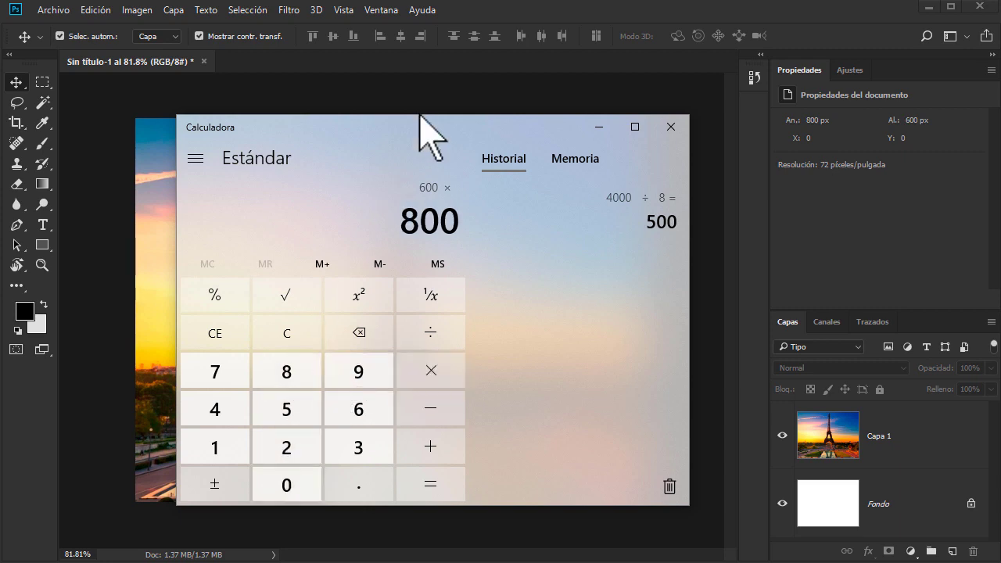
{"action": "left_click_drag", "start_coordinate": [415, 130], "coordinate": [412, 185]}
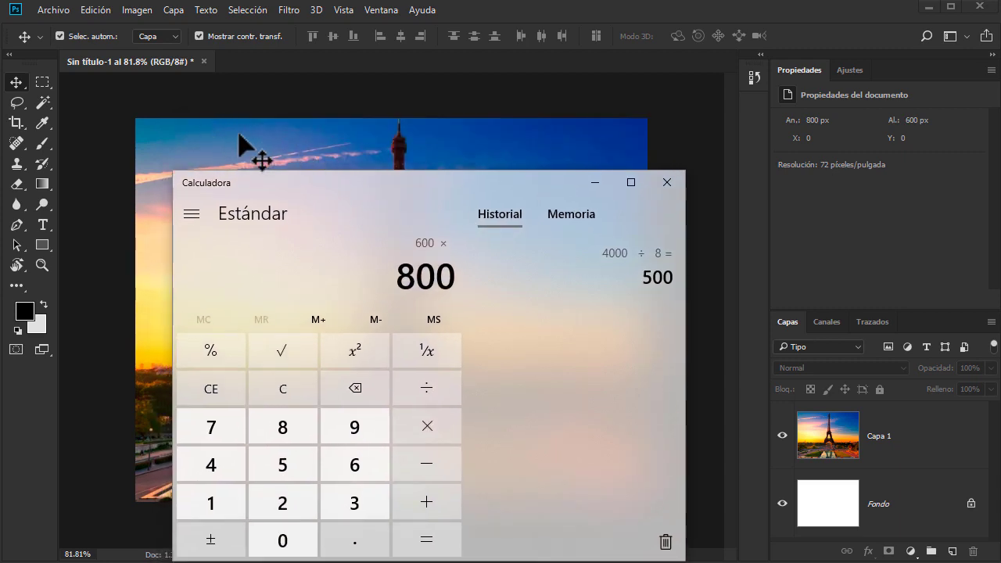
{"action": "left_click_drag", "start_coordinate": [350, 181], "coordinate": [315, 142]}
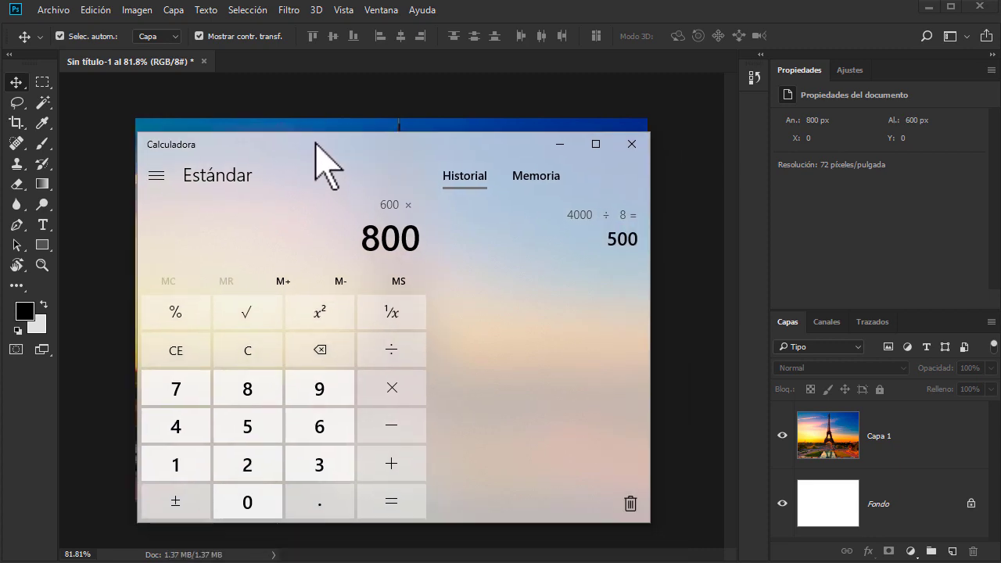
{"action": "left_click", "coordinate": [383, 499]}
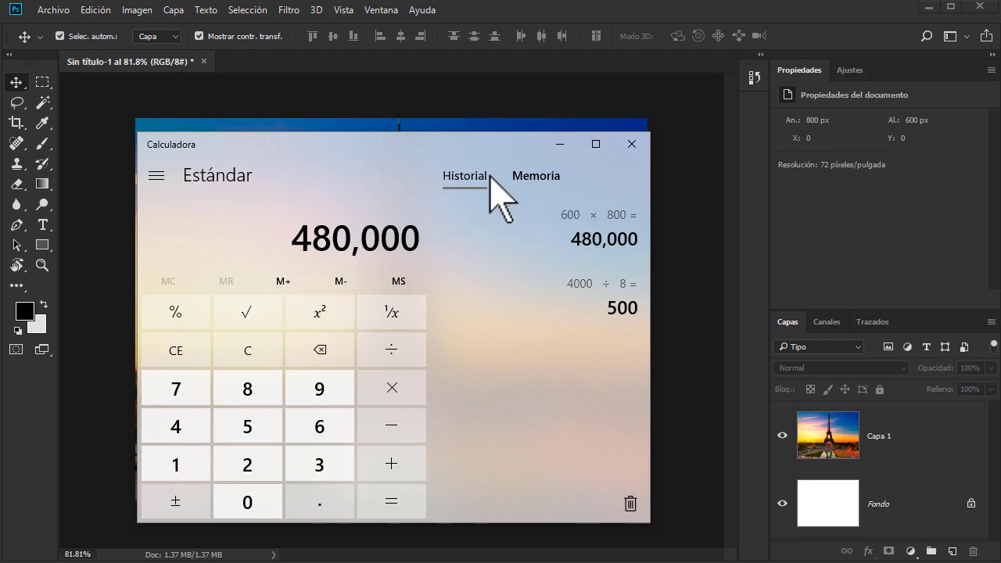
Clear the previous result and calculate 500 × 500 in Calculator.
{"action": "left_click", "coordinate": [256, 348]}
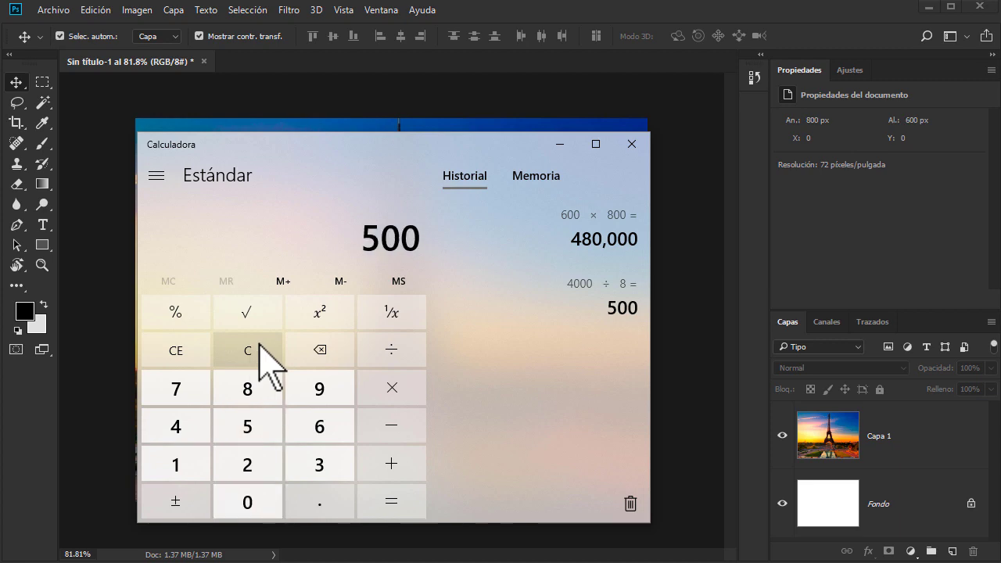
{"action": "left_click", "coordinate": [381, 385]}
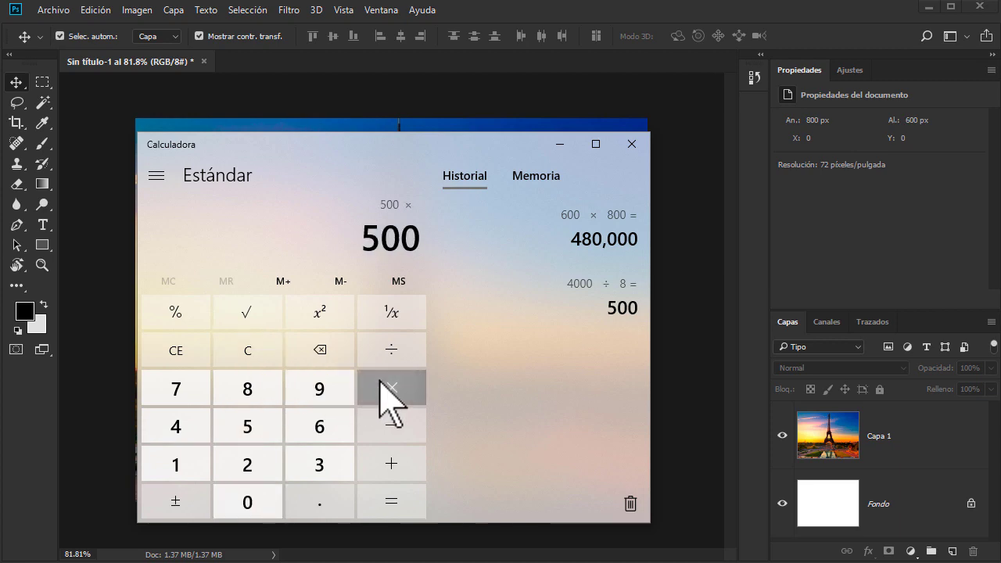
{"action": "type", "text": "50"}
{"action": "key", "text": "Return"}
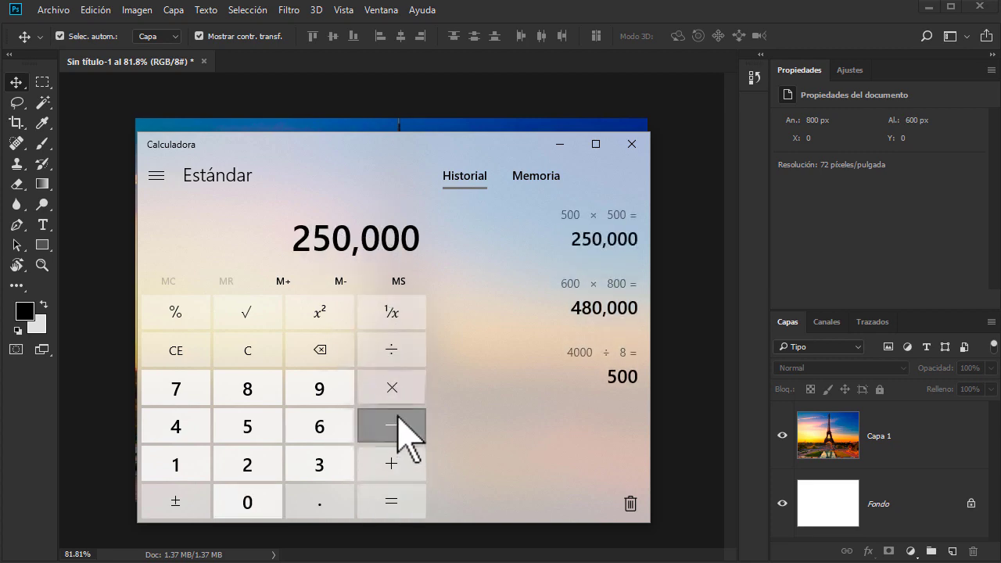
Clear the previous result and calculate 1000 × 1000 in Calculator.
{"action": "left_click", "coordinate": [254, 354]}
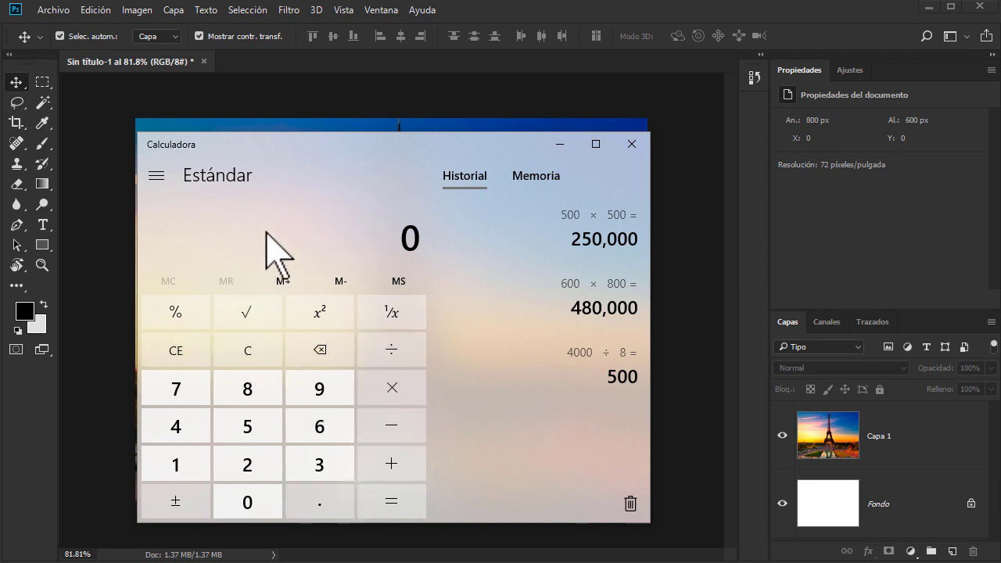
{"action": "type", "text": "1000"}
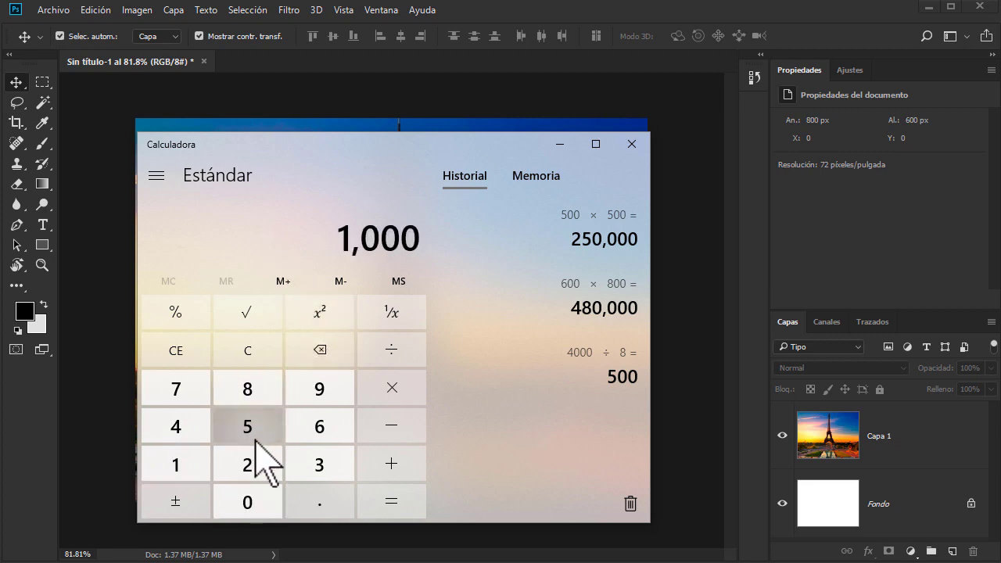
{"action": "left_click", "coordinate": [413, 385]}
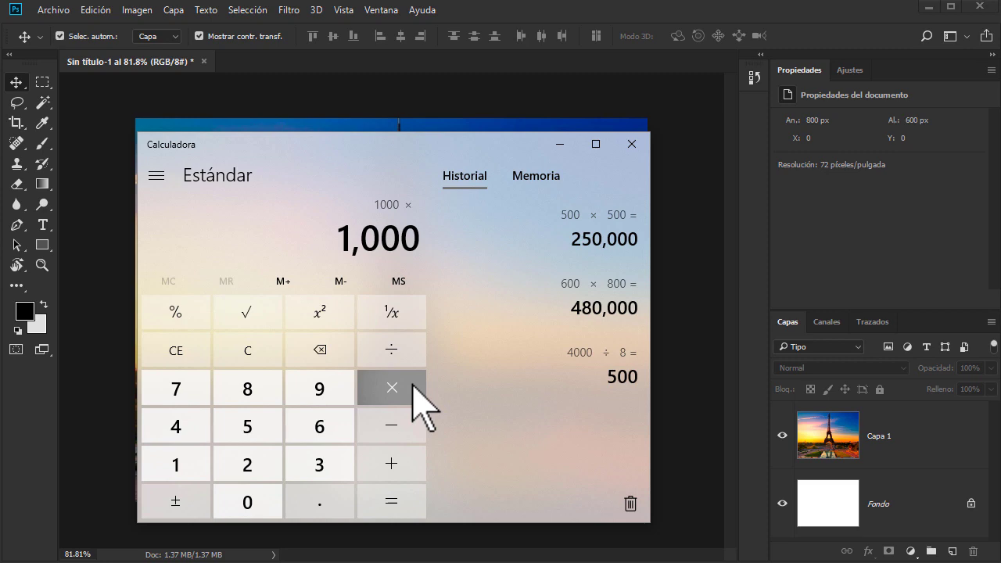
{"action": "type", "text": "1000"}
{"action": "left_click", "coordinate": [389, 507]}
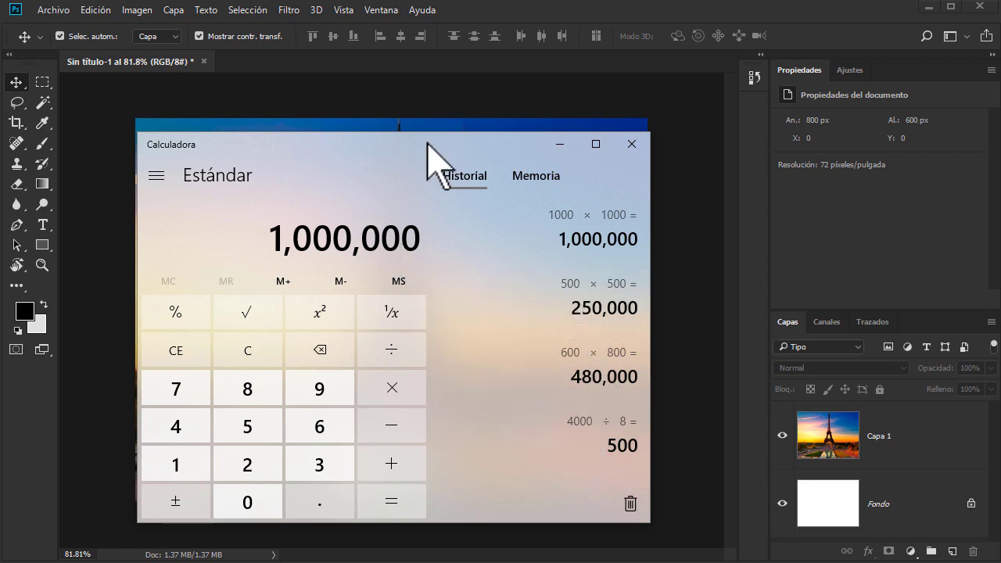
Compare the Calculator history with the Eiffel Tower image by repositioning the Calculator window, and minimize Calculator.
{"action": "key", "text": "super+Down"}
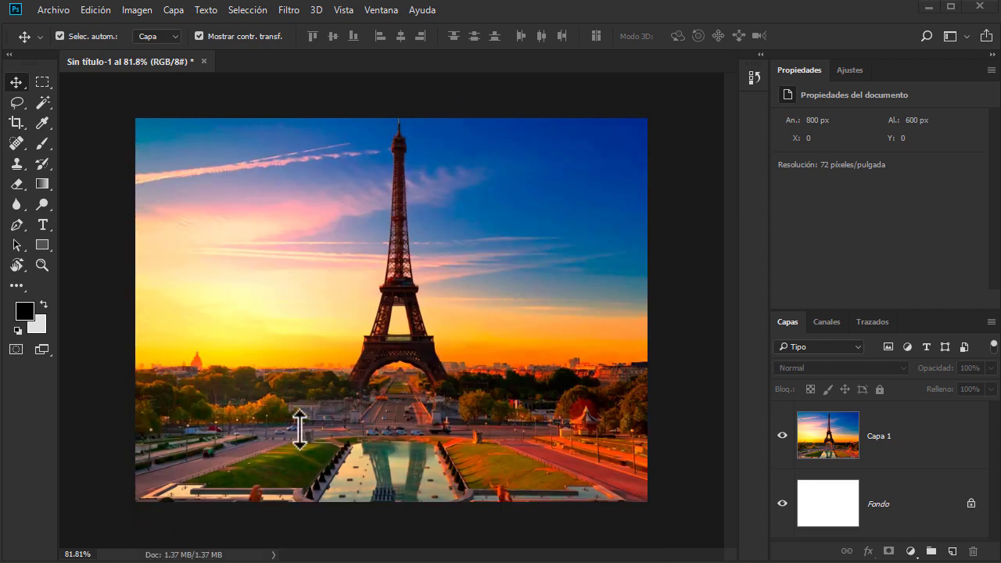
{"action": "key", "text": "super+Up"}
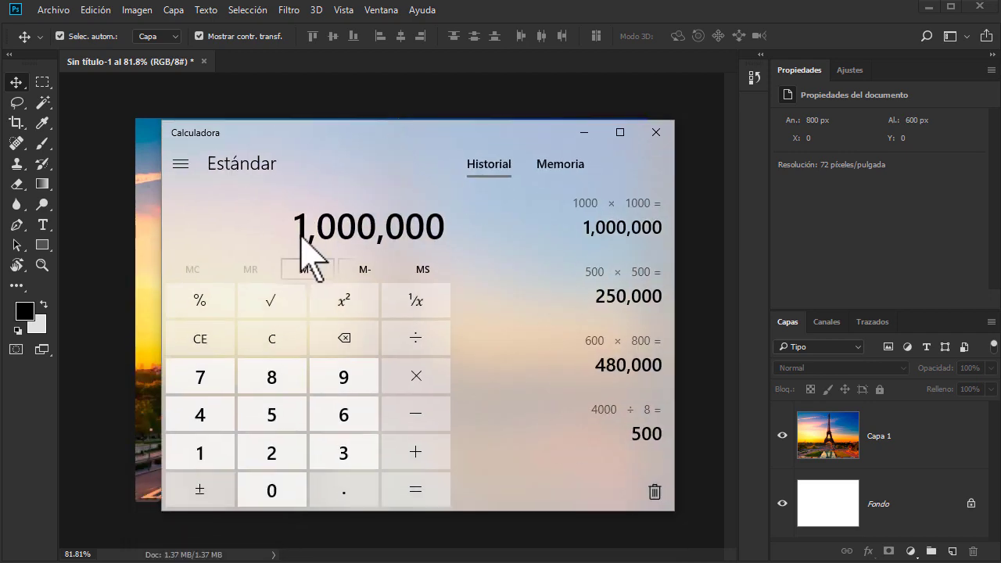
{"action": "key", "text": "super+Down"}
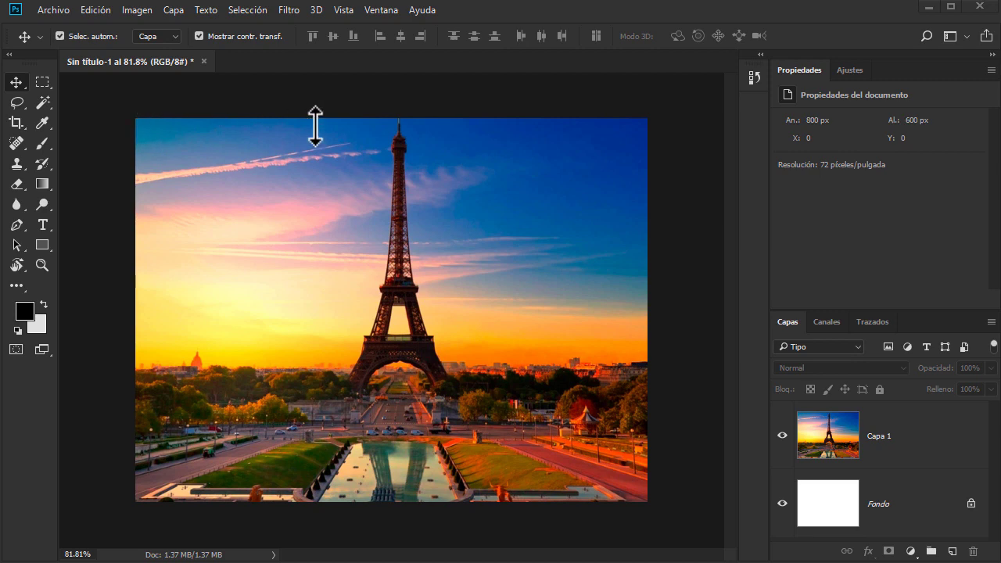
{"action": "key", "text": "super+Up"}
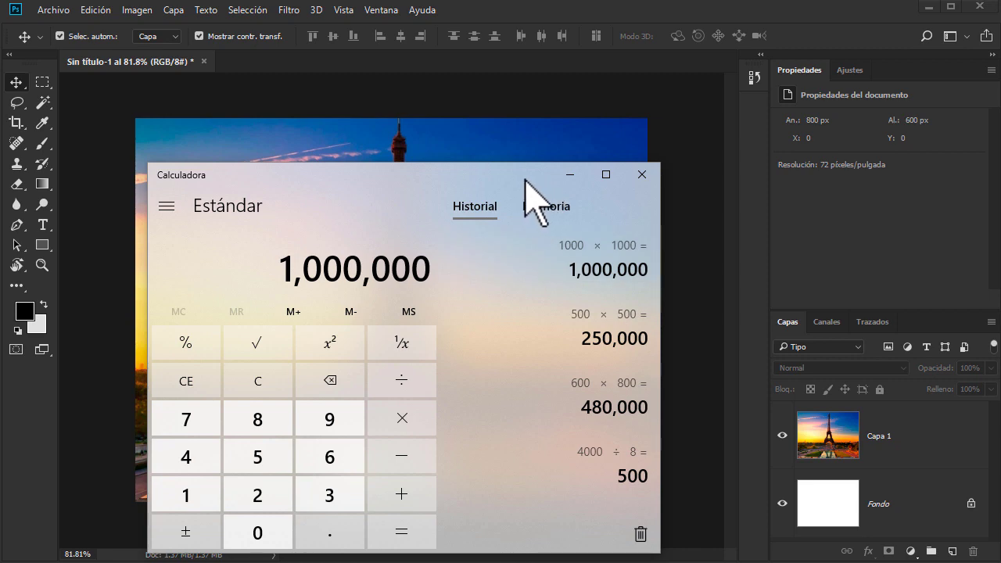
{"action": "left_click_drag", "start_coordinate": [525, 183], "coordinate": [514, 131]}
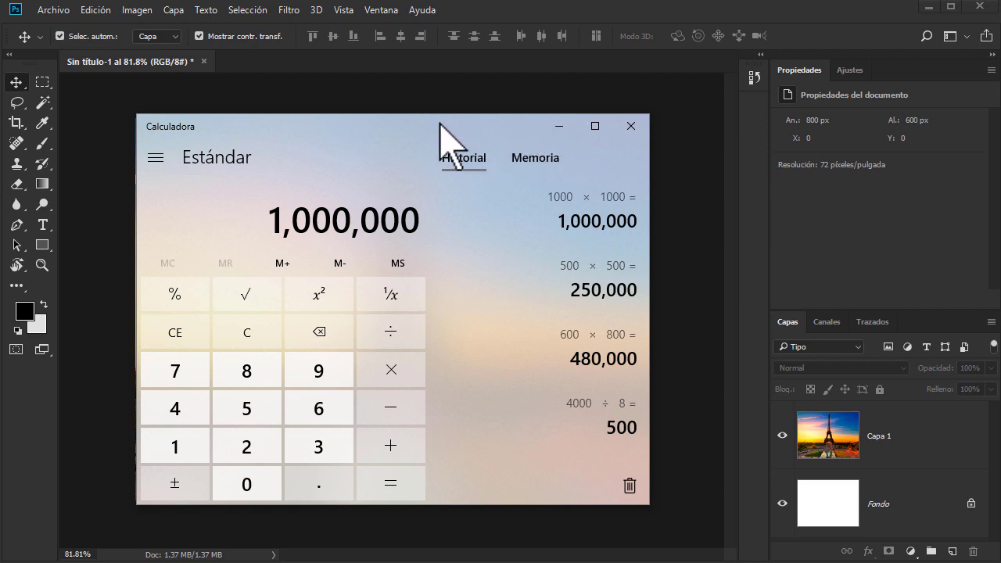
{"action": "left_click_drag", "start_coordinate": [441, 124], "coordinate": [471, 122]}
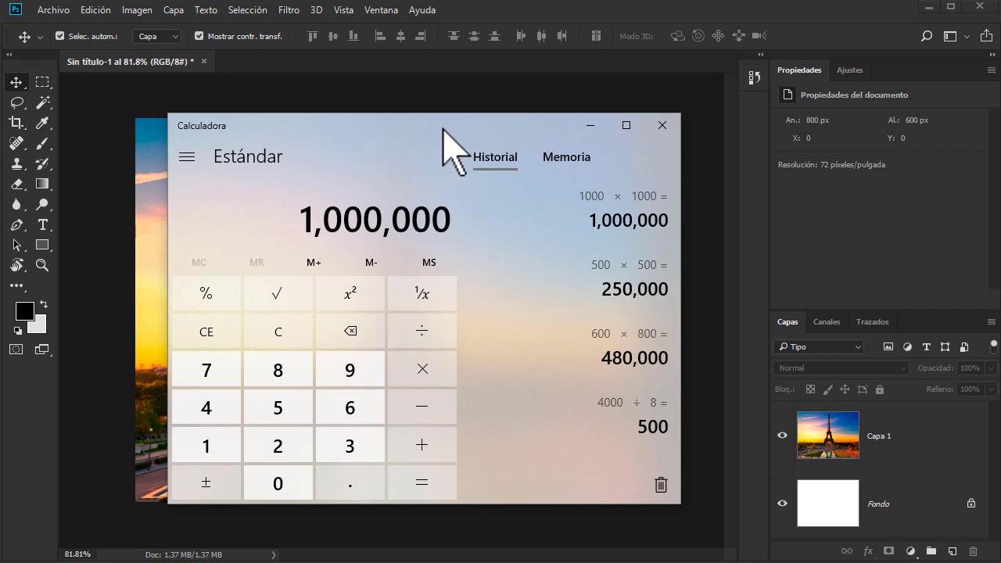
{"action": "left_click", "coordinate": [591, 126]}
Enter a width and height of 1000 pixels for a new document, and close the dialog without creating it.
{"action": "left_click", "coordinate": [53, 9]}
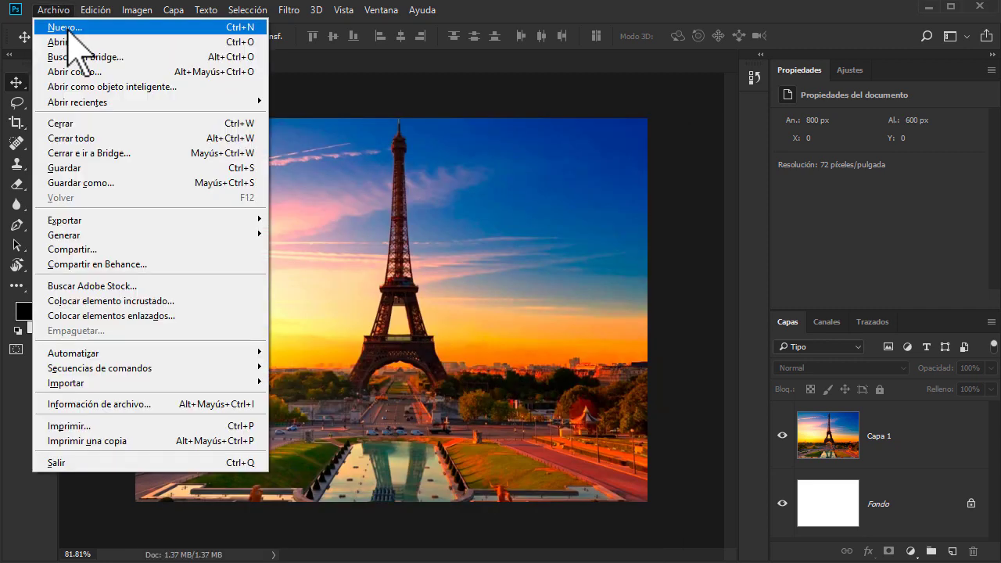
{"action": "left_click", "coordinate": [68, 31]}
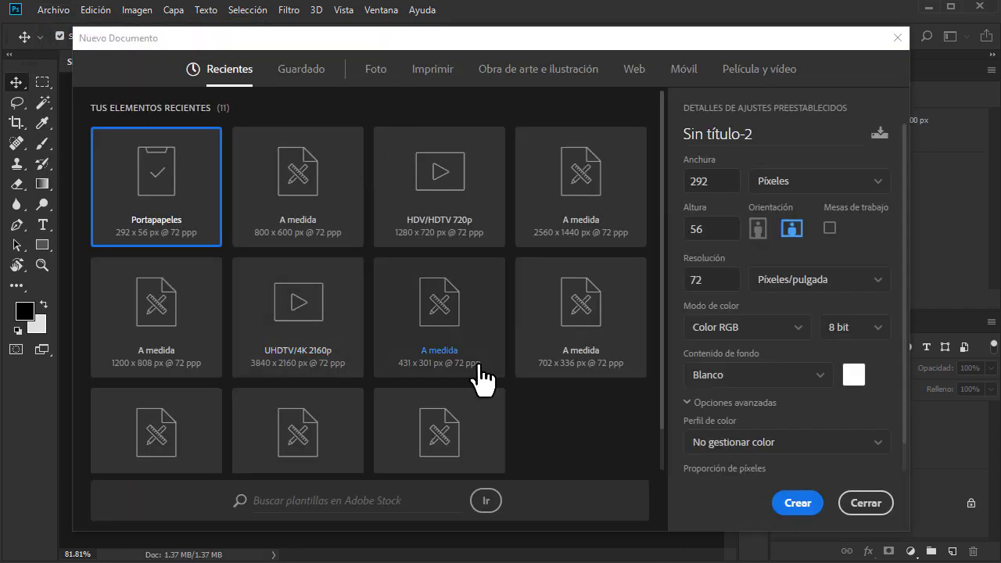
{"action": "double_click", "coordinate": [718, 188]}
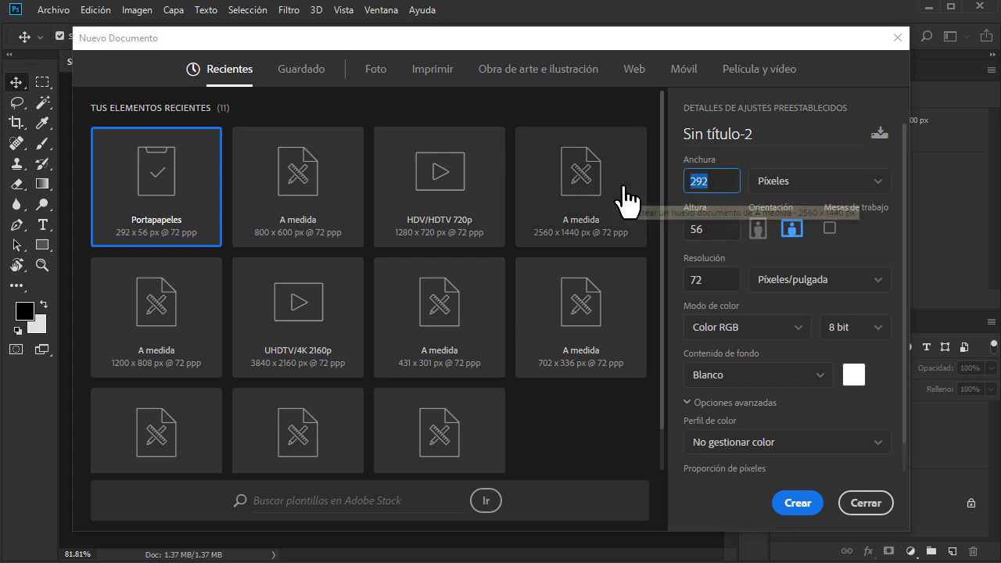
{"action": "type", "text": "1000"}
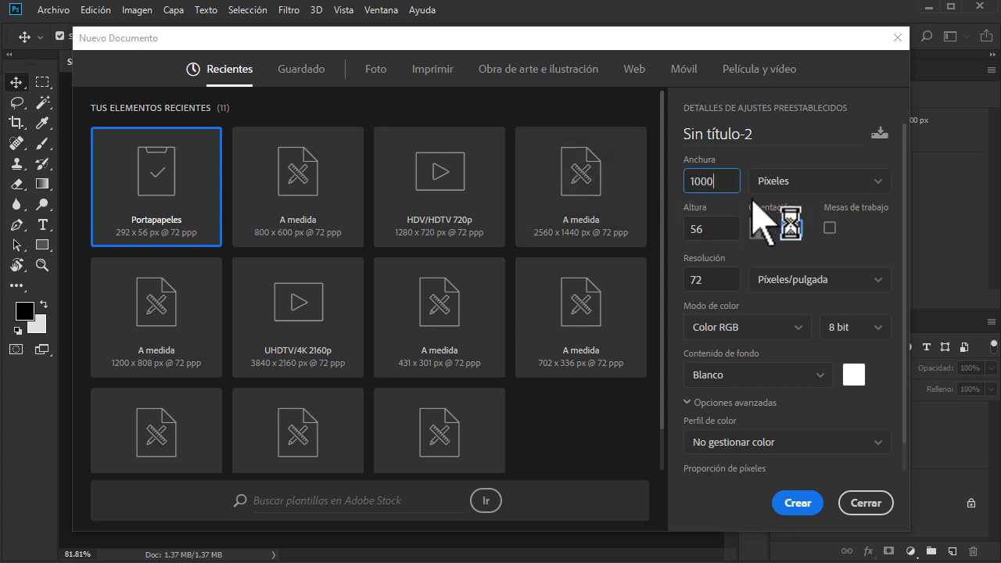
{"action": "double_click", "coordinate": [722, 228]}
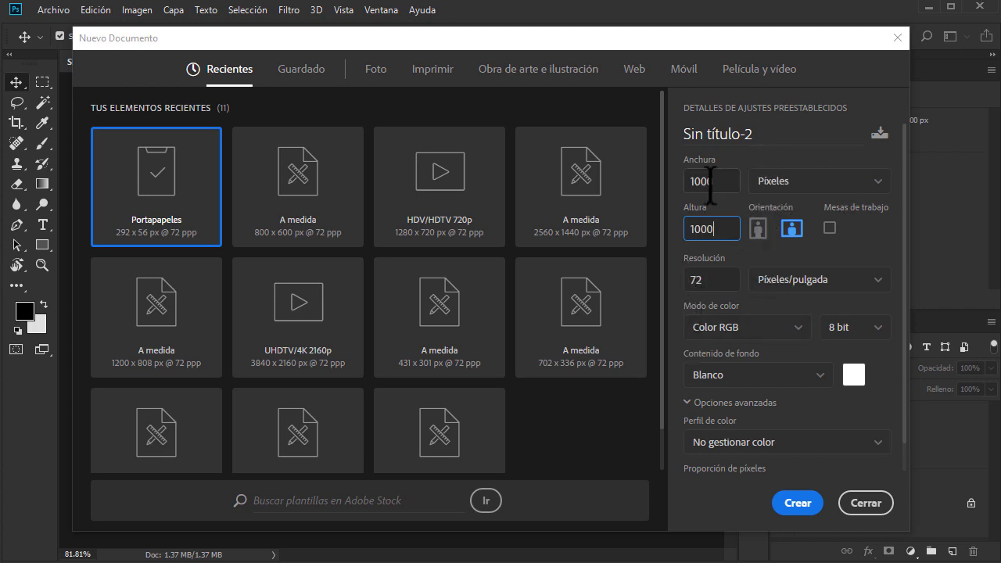
{"action": "left_click", "coordinate": [861, 503]}
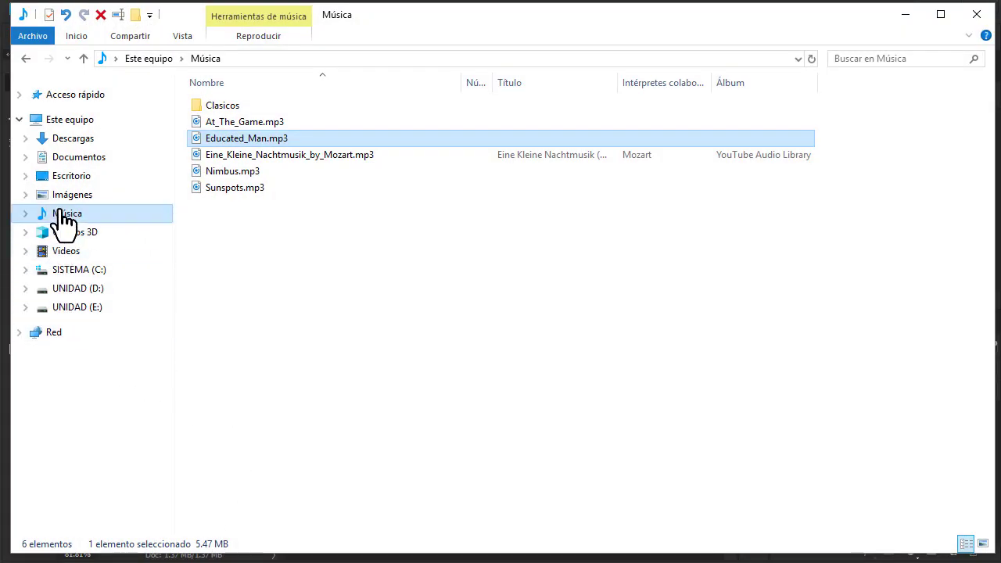
In File Explorer, open the Imágenes folder and examine the dimensions and resolution in the detailed properties of 4k.jpg.
{"action": "left_click", "coordinate": [67, 195]}
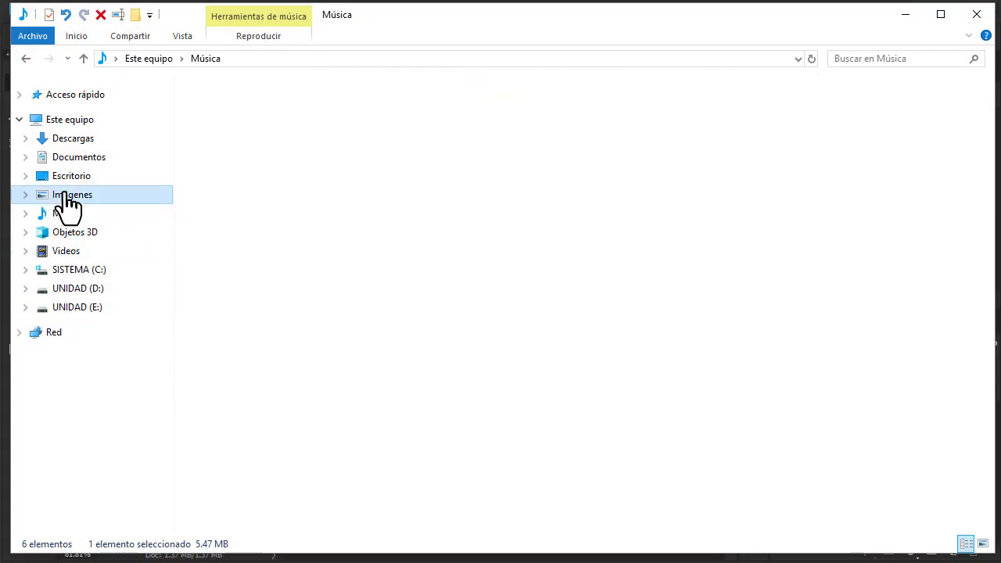
{"action": "scroll", "coordinate": [458, 362], "scroll_direction": "down", "scroll_amount": 2}
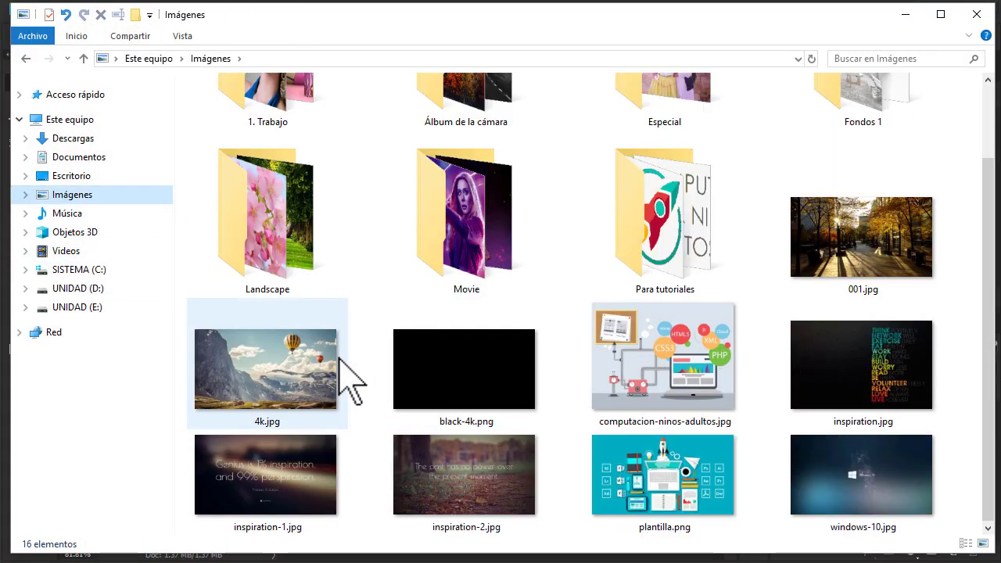
{"action": "left_click", "coordinate": [266, 382]}
{"action": "right_click", "coordinate": [262, 356]}
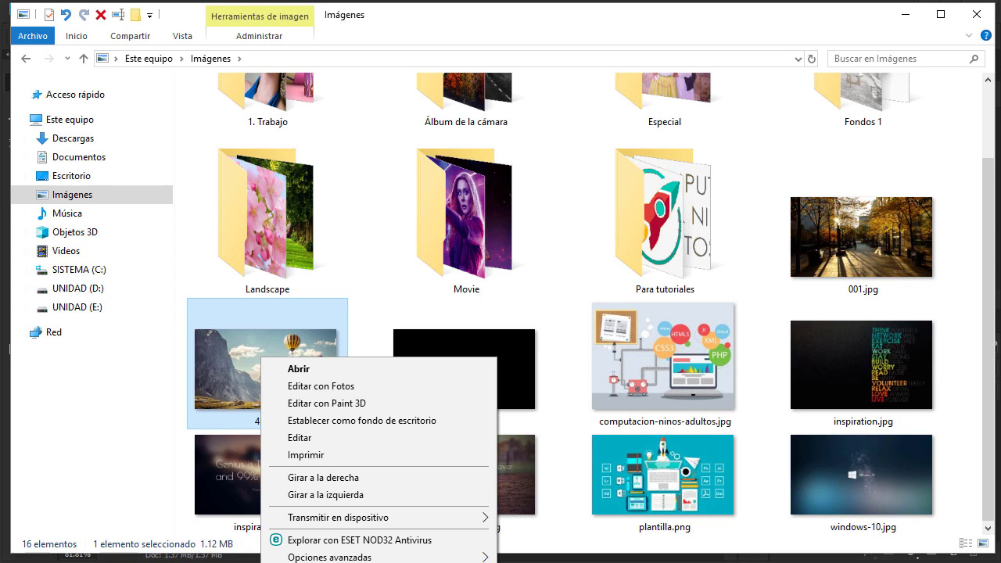
{"action": "key", "text": "r"}
{"action": "left_click_drag", "start_coordinate": [438, 366], "coordinate": [498, 113]}
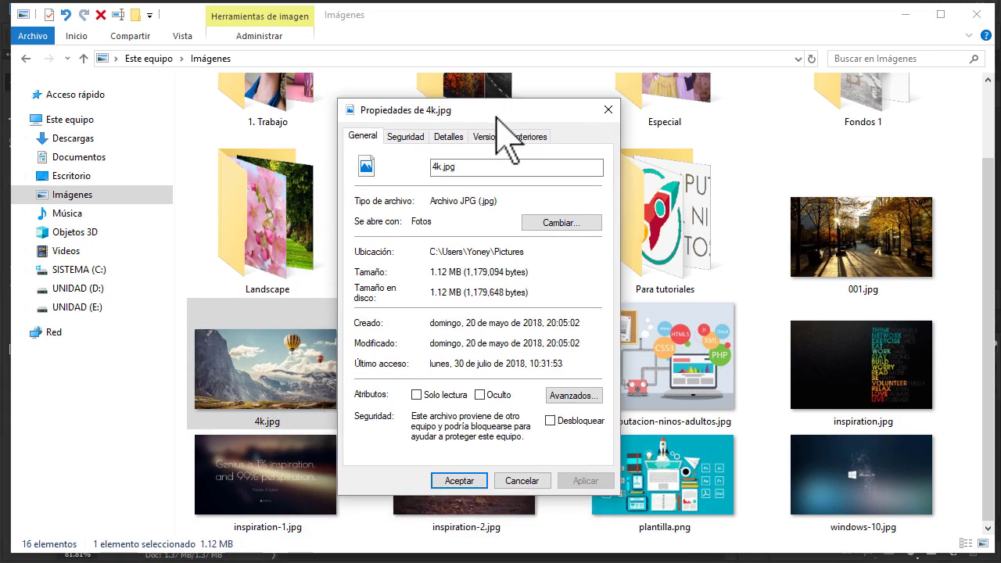
{"action": "left_click", "coordinate": [452, 137]}
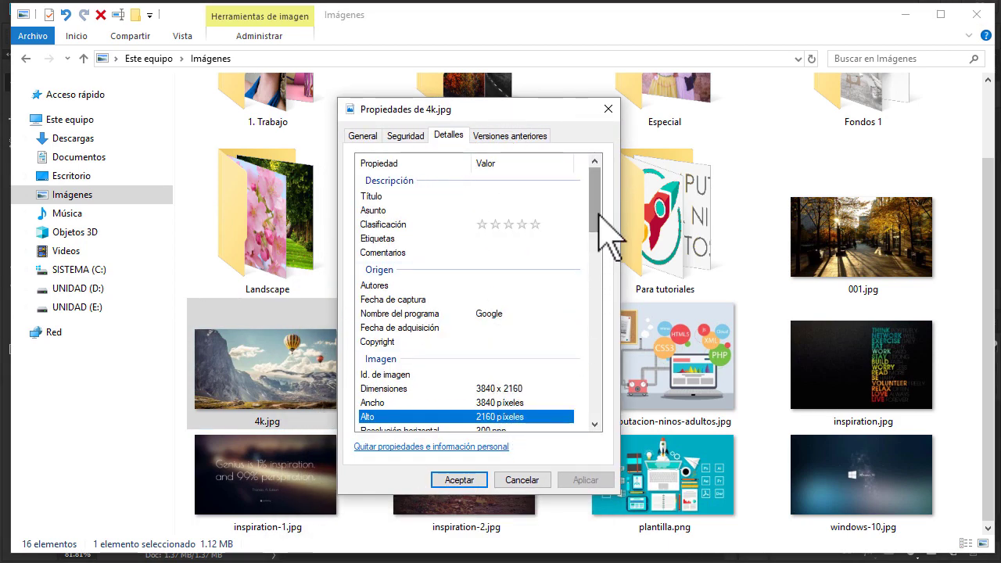
{"action": "left_click_drag", "start_coordinate": [598, 212], "coordinate": [600, 239]}
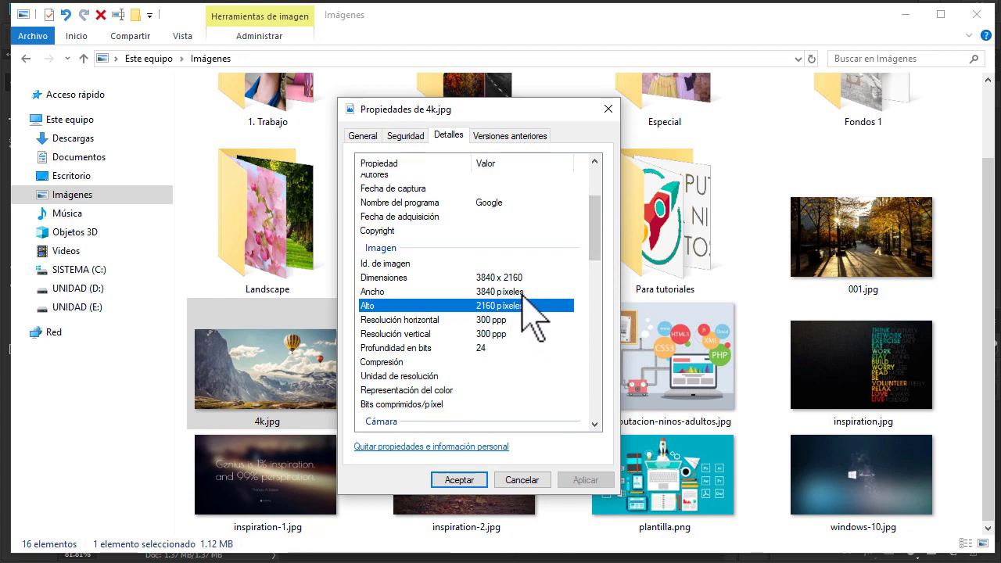
Examine the dimensions, width, height and bit depth in the detailed properties of 4k.jpg, and close the properties dialog.
{"action": "left_click", "coordinate": [501, 278]}
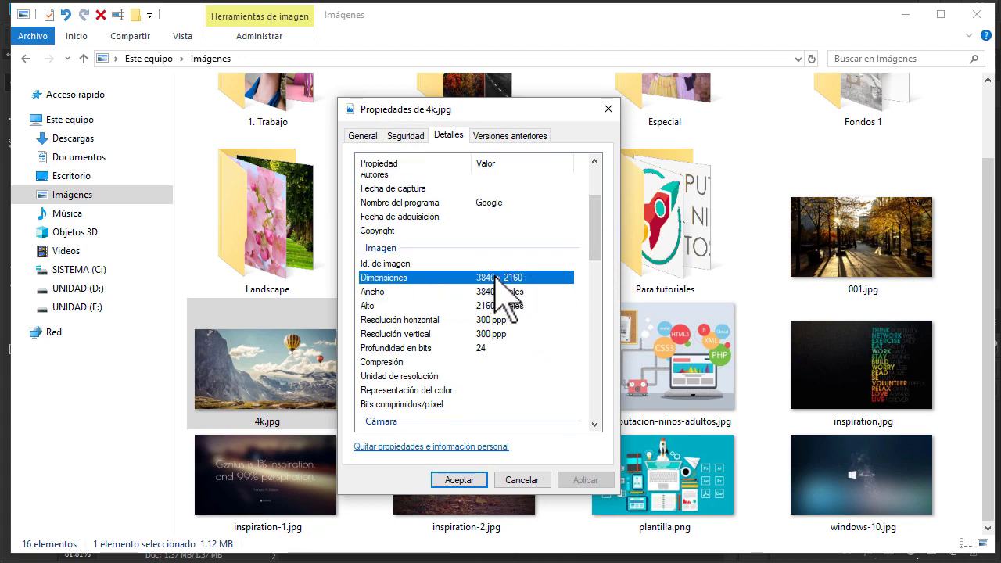
{"action": "left_click", "coordinate": [513, 302]}
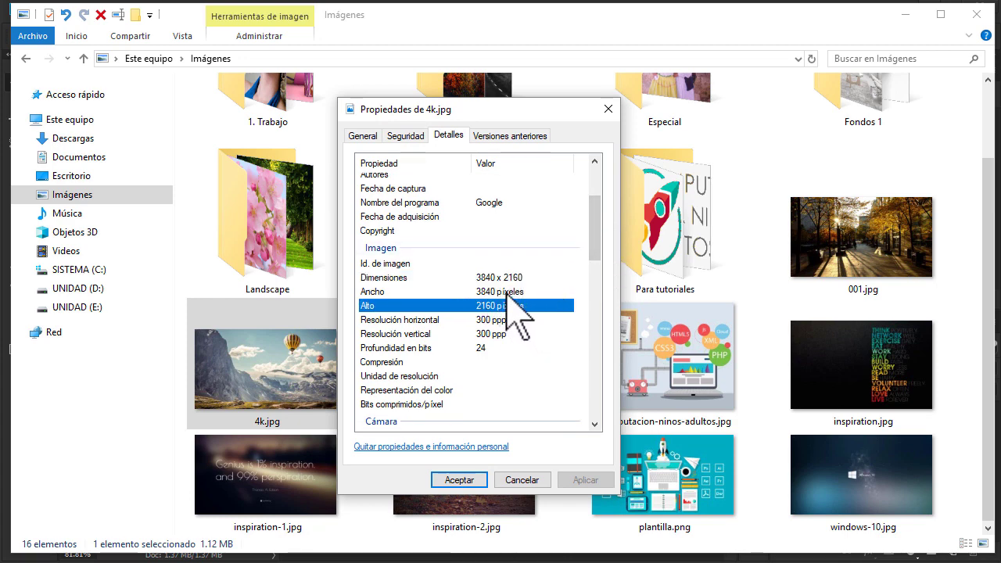
{"action": "left_click", "coordinate": [502, 291]}
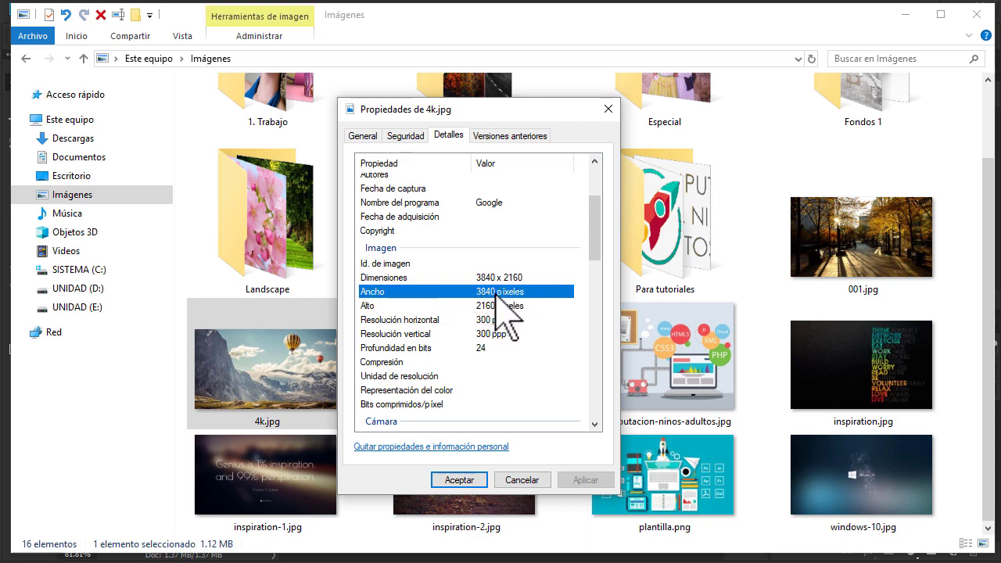
{"action": "left_click", "coordinate": [494, 304]}
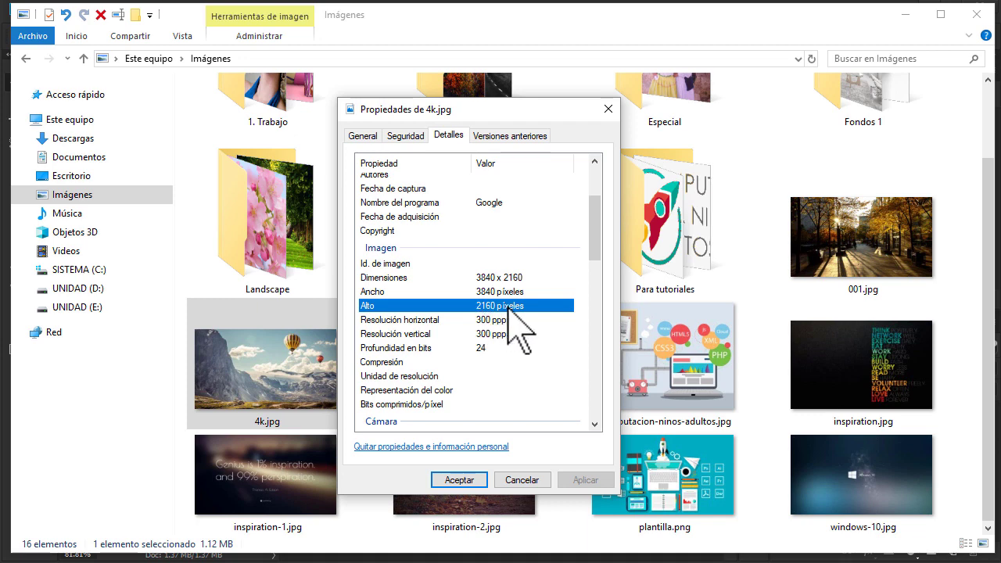
{"action": "left_click", "coordinate": [504, 296]}
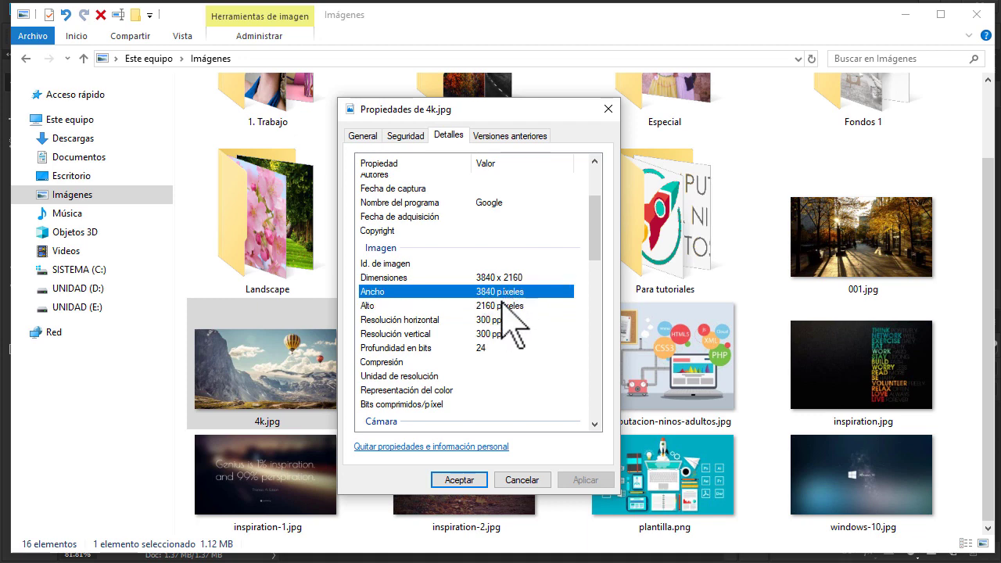
{"action": "left_click", "coordinate": [505, 303]}
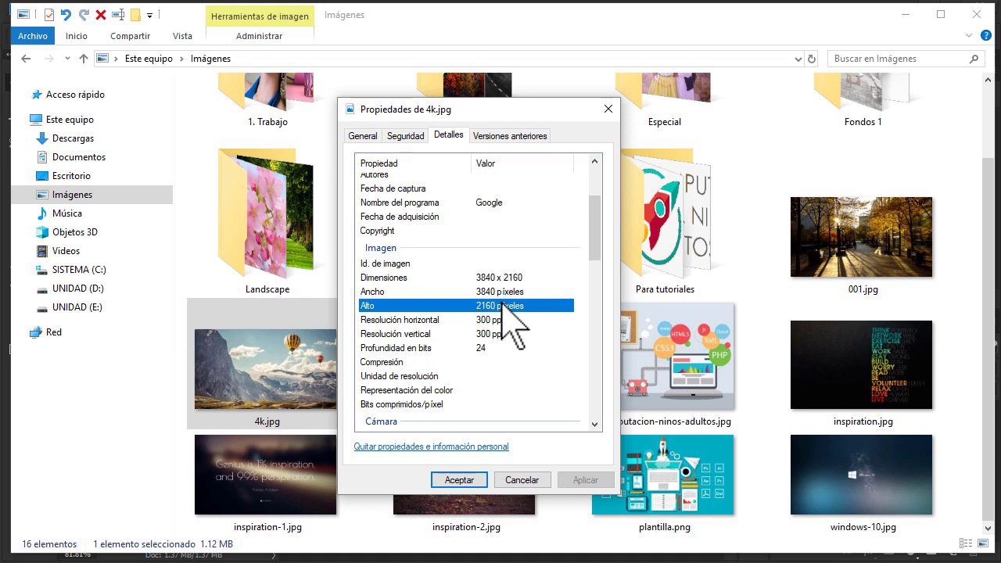
{"action": "left_click", "coordinate": [501, 292]}
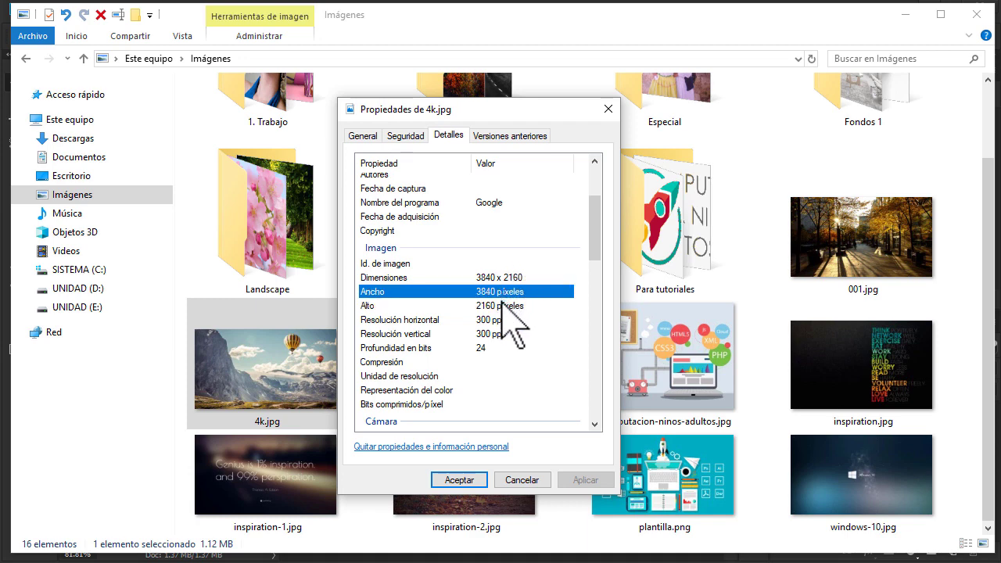
{"action": "left_click", "coordinate": [503, 306]}
{"action": "left_click", "coordinate": [504, 292]}
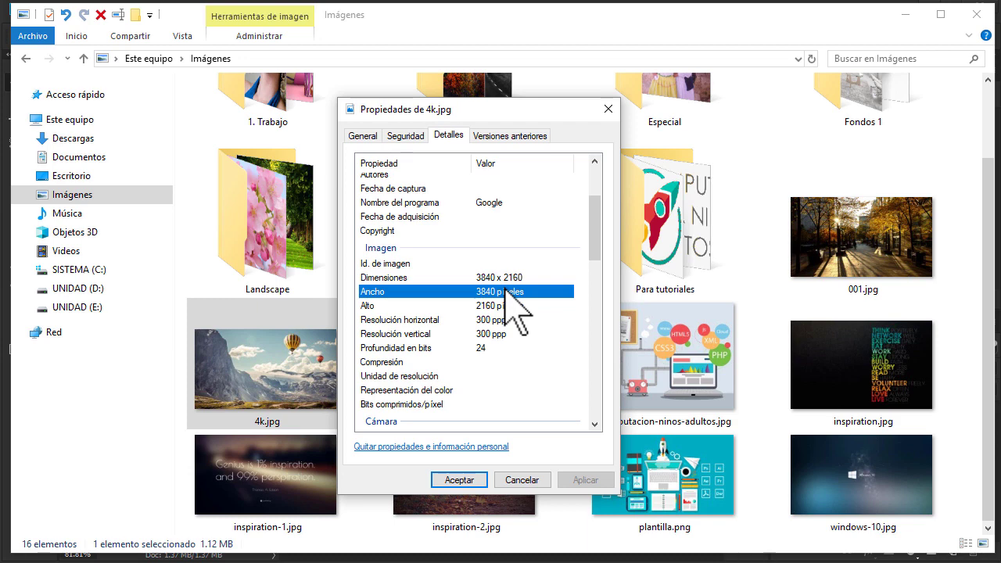
{"action": "left_click", "coordinate": [483, 344]}
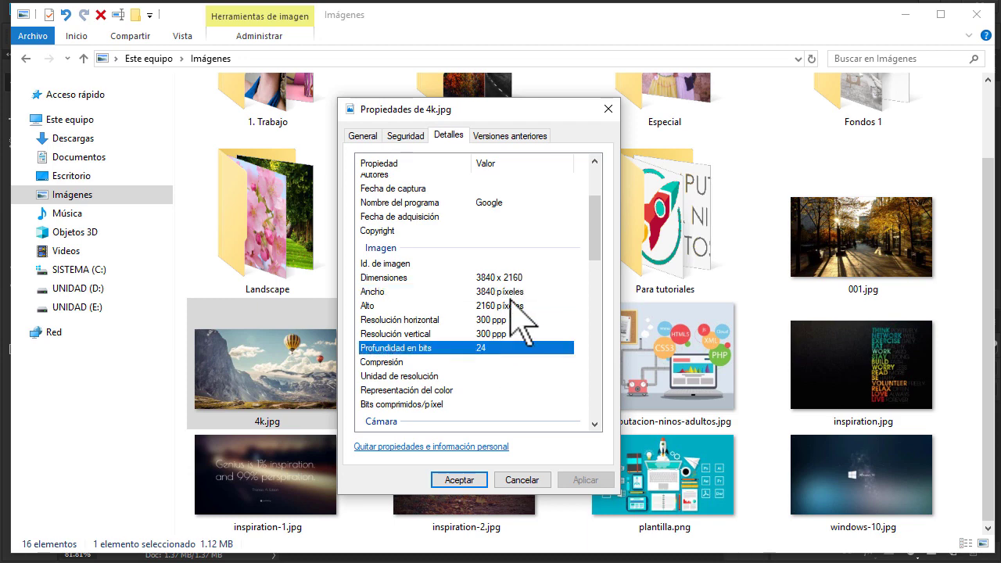
{"action": "left_click", "coordinate": [608, 110]}
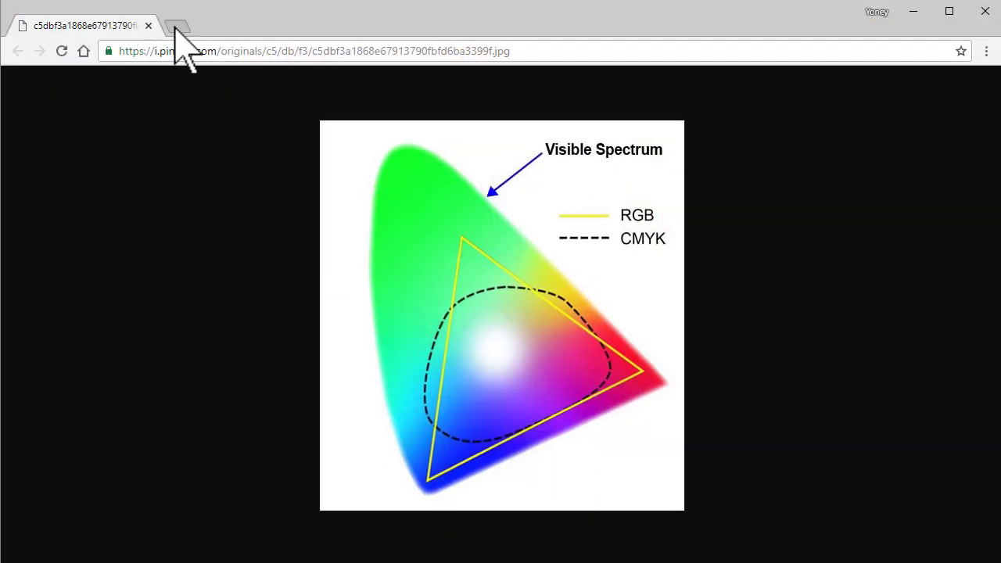
In Chrome, search Google Images for "resolucion video" in a new tab.
{"action": "left_click", "coordinate": [175, 28]}
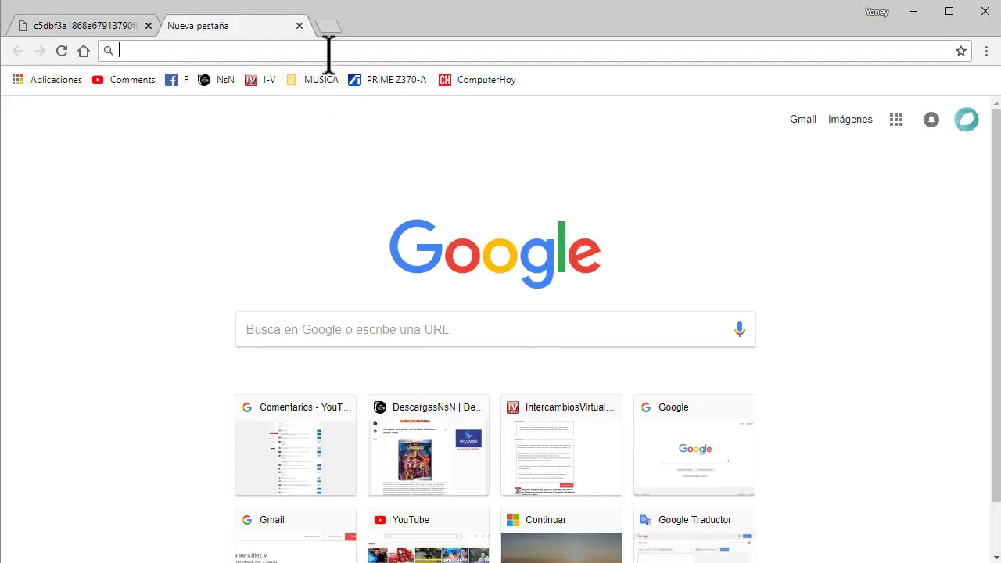
{"action": "type", "text": "resoluc"}
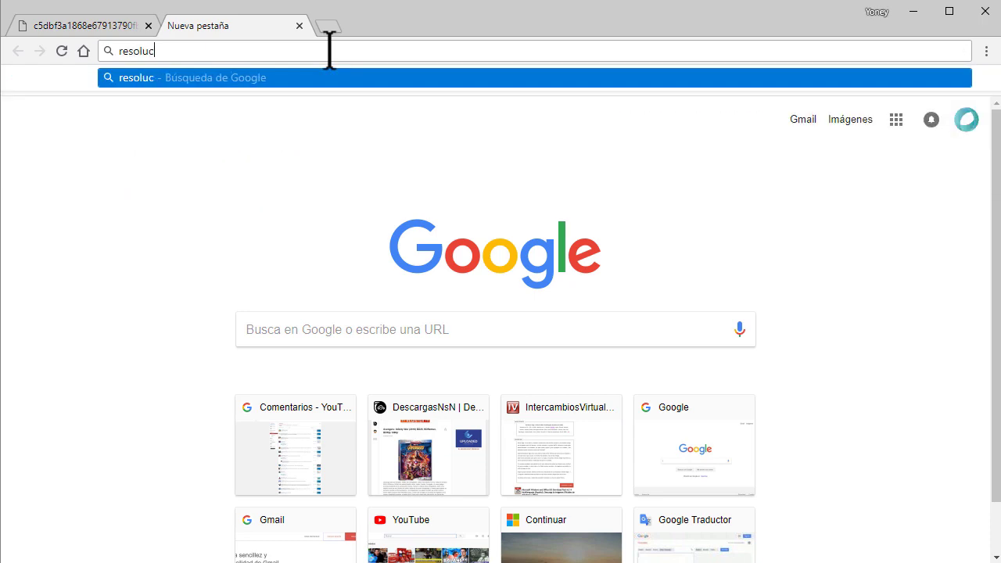
{"action": "type", "text": "ion vide"}
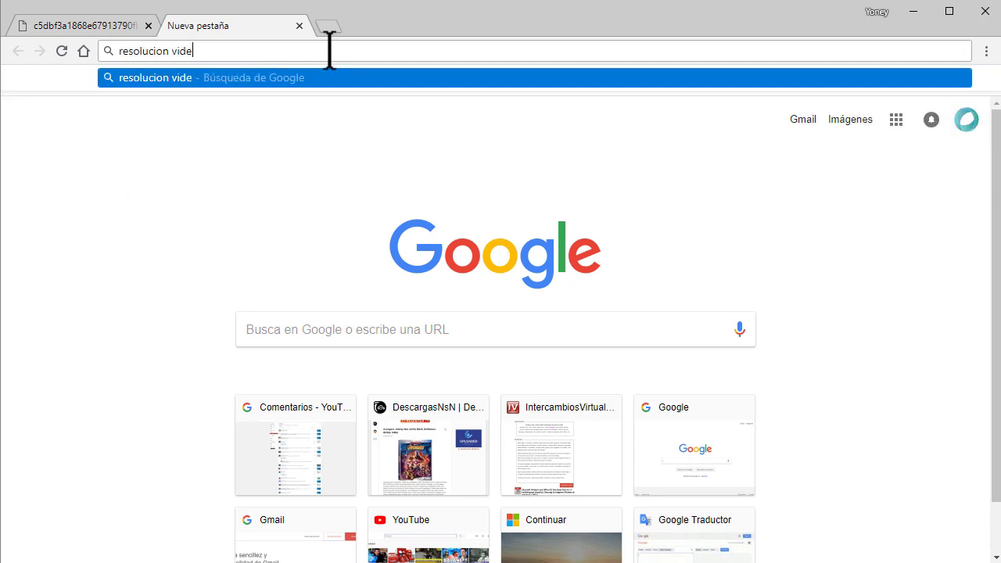
{"action": "type", "text": "o"}
{"action": "key", "text": "Return"}
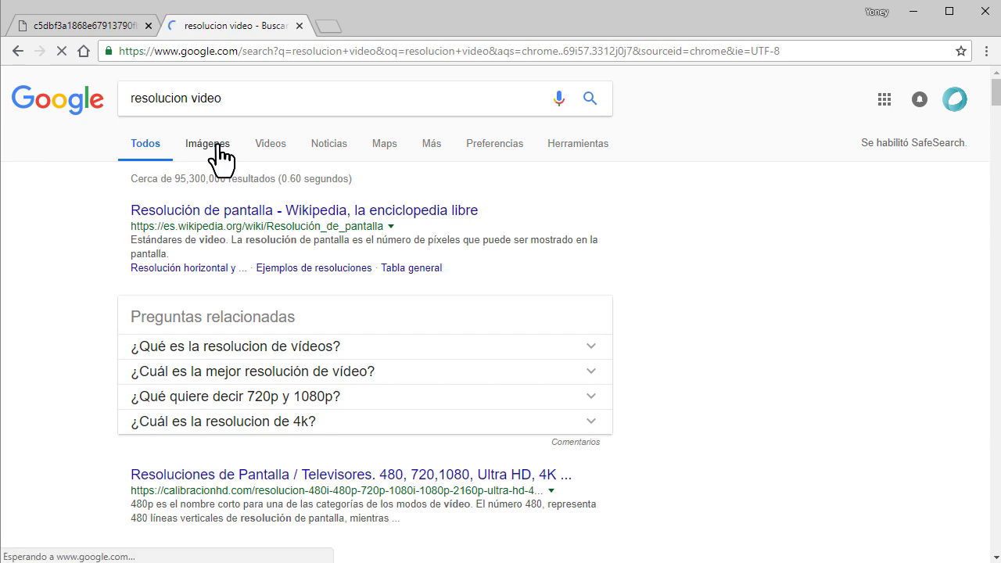
{"action": "left_click", "coordinate": [218, 147]}
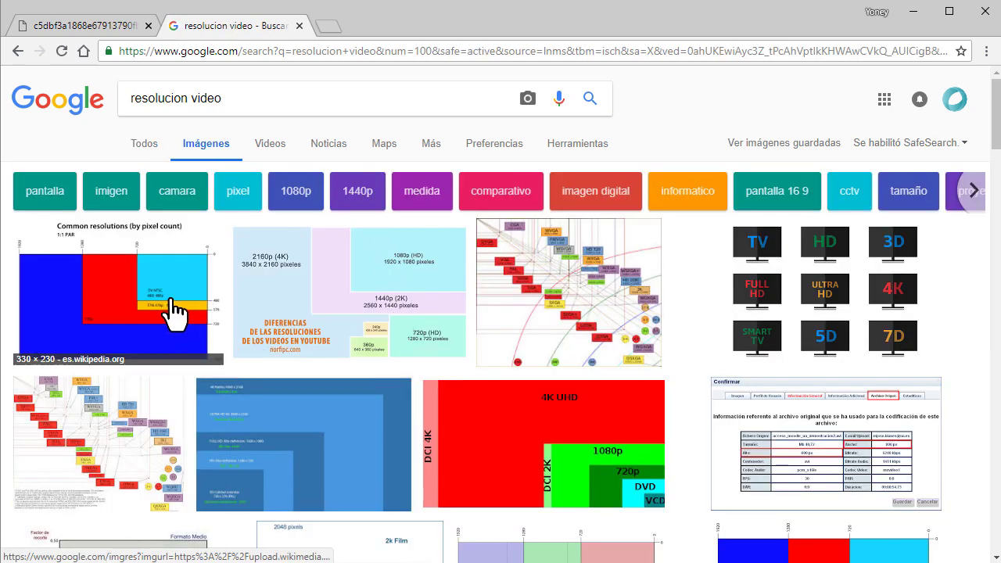
Preview the YouTube video resolutions diagram and the Common resolutions chart among the image results.
{"action": "left_click", "coordinate": [305, 306]}
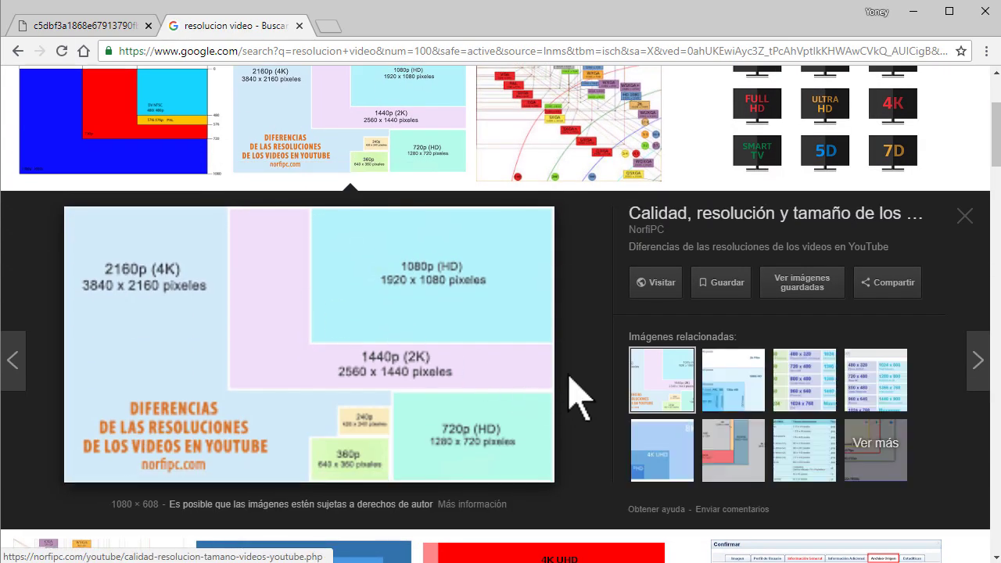
{"action": "scroll", "coordinate": [580, 389], "scroll_direction": "up", "scroll_amount": 4}
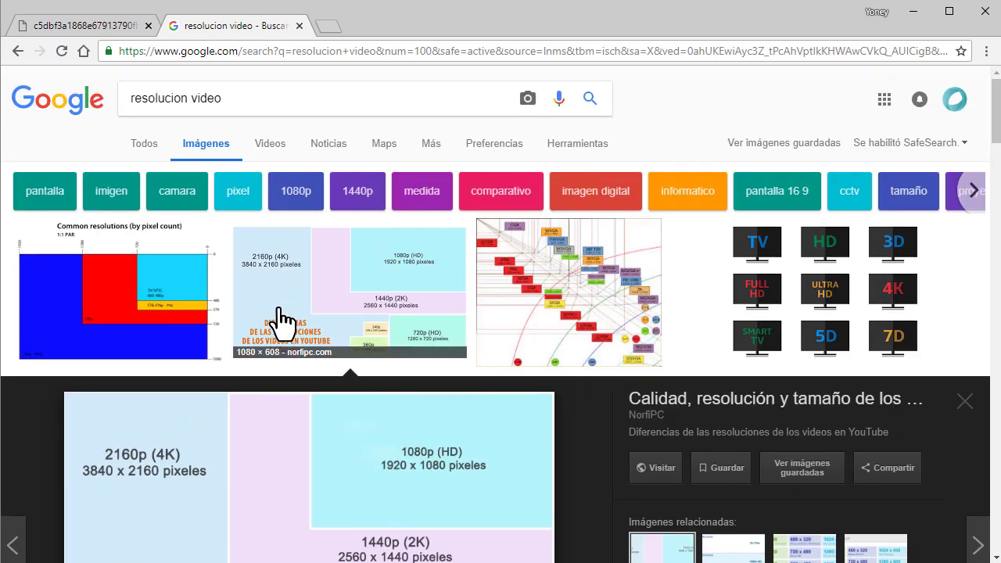
{"action": "left_click", "coordinate": [161, 312]}
{"action": "scroll", "coordinate": [524, 422], "scroll_direction": "down", "scroll_amount": 5}
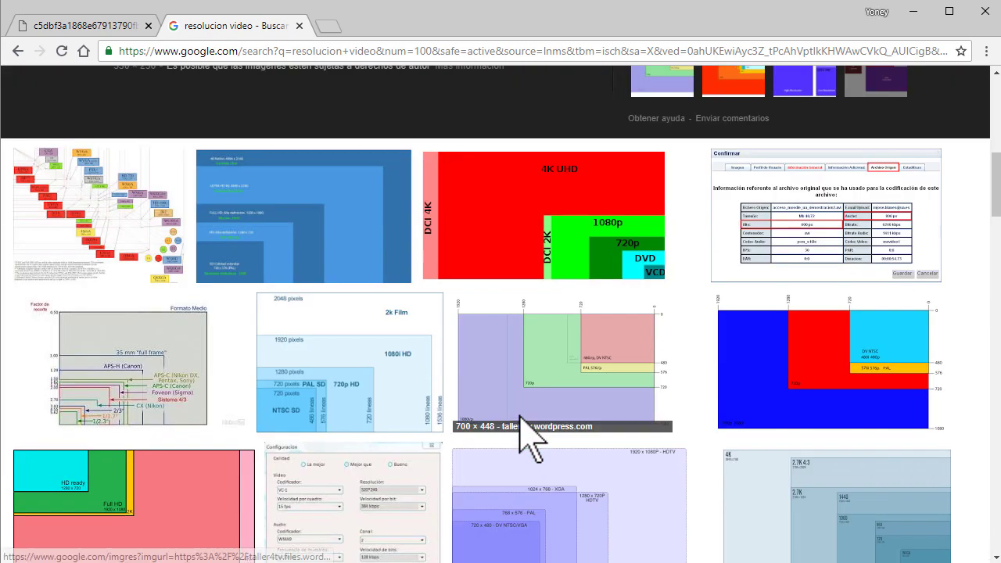
Open the quecam video resolution comparison image, with 2k Film, 1080i HD and 720p HD, in a new tab.
{"action": "left_click", "coordinate": [329, 361]}
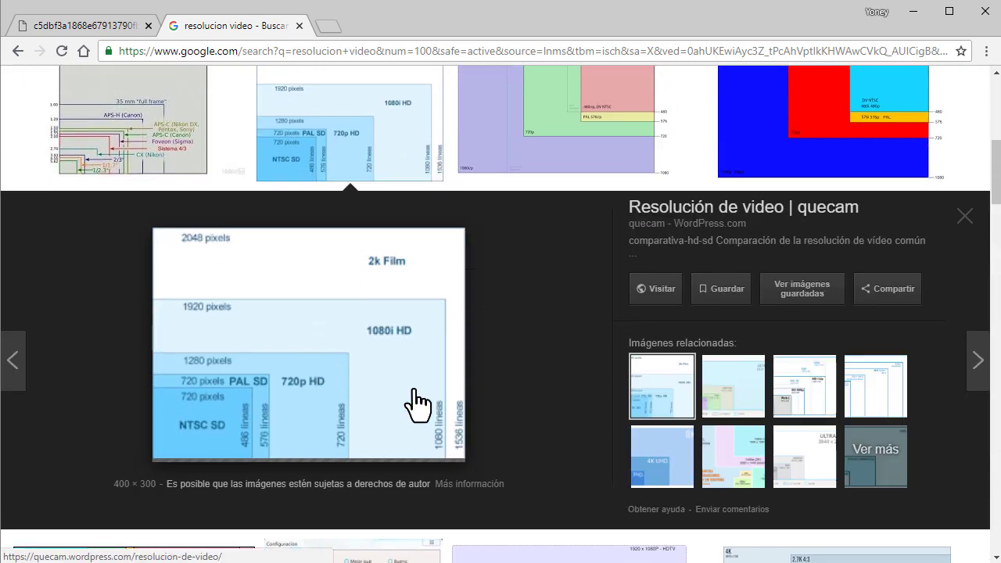
{"action": "scroll", "coordinate": [500, 391], "scroll_direction": "down", "scroll_amount": 5}
{"action": "scroll", "coordinate": [414, 383], "scroll_direction": "up", "scroll_amount": 5}
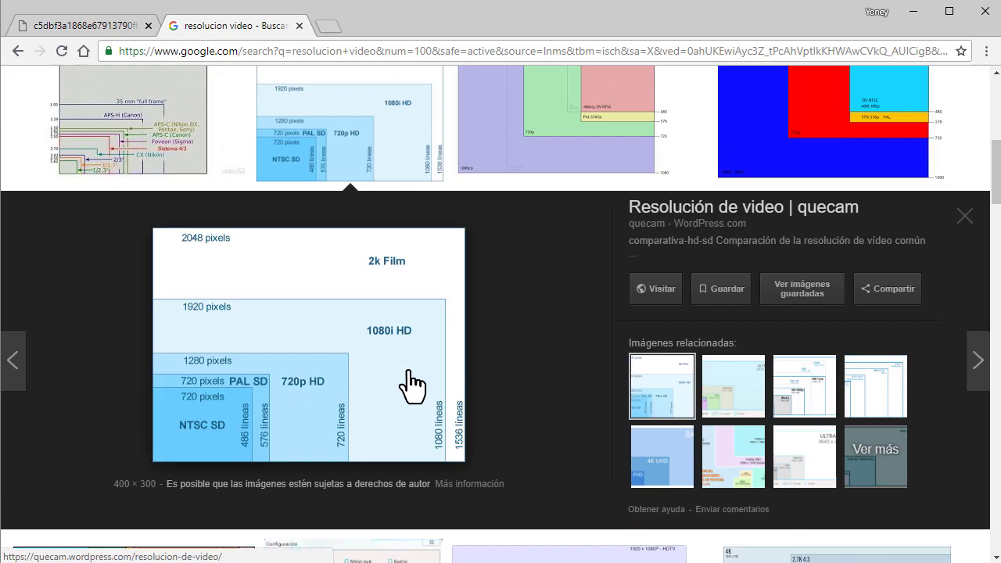
{"action": "right_click", "coordinate": [307, 308]}
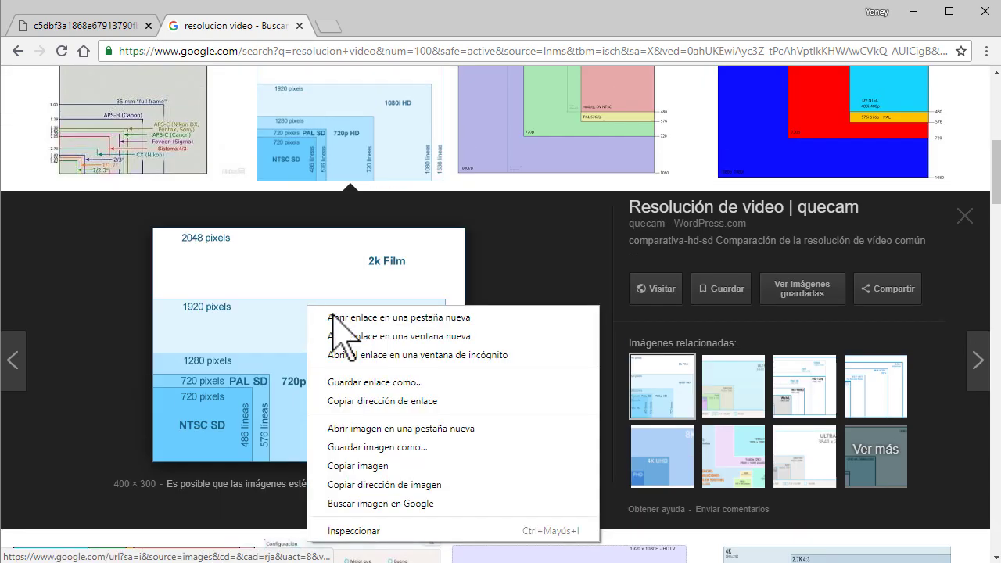
{"action": "left_click", "coordinate": [422, 427]}
{"action": "left_click", "coordinate": [349, 26]}
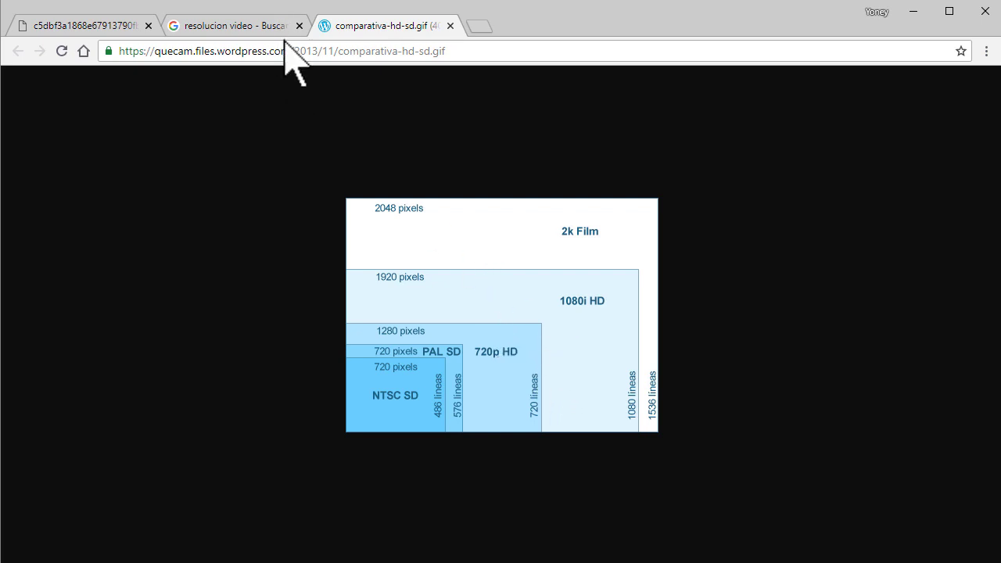
Close the "resolucion video" search tab and the resolution comparison image tab.
{"action": "left_click", "coordinate": [261, 26]}
{"action": "left_click", "coordinate": [299, 26]}
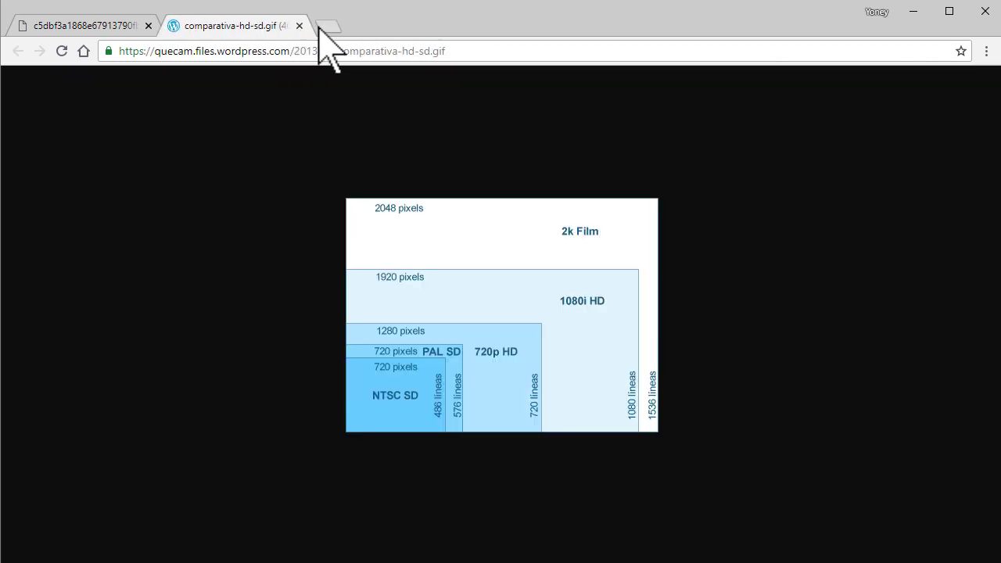
{"action": "left_click", "coordinate": [298, 26]}
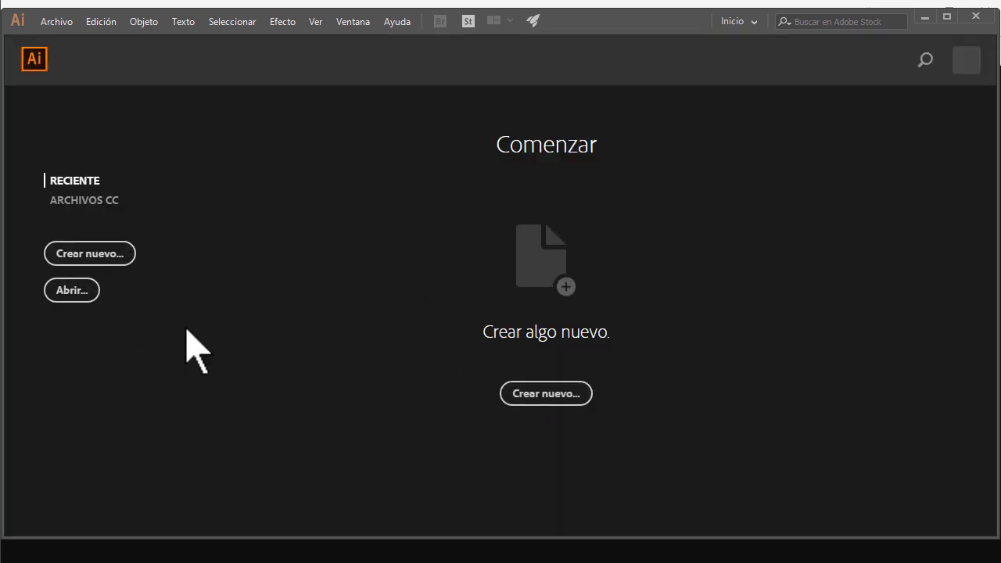
In Illustrator, create a new document from the Común preset, 1366 x 768 px.
{"action": "key", "text": "ctrl+n"}
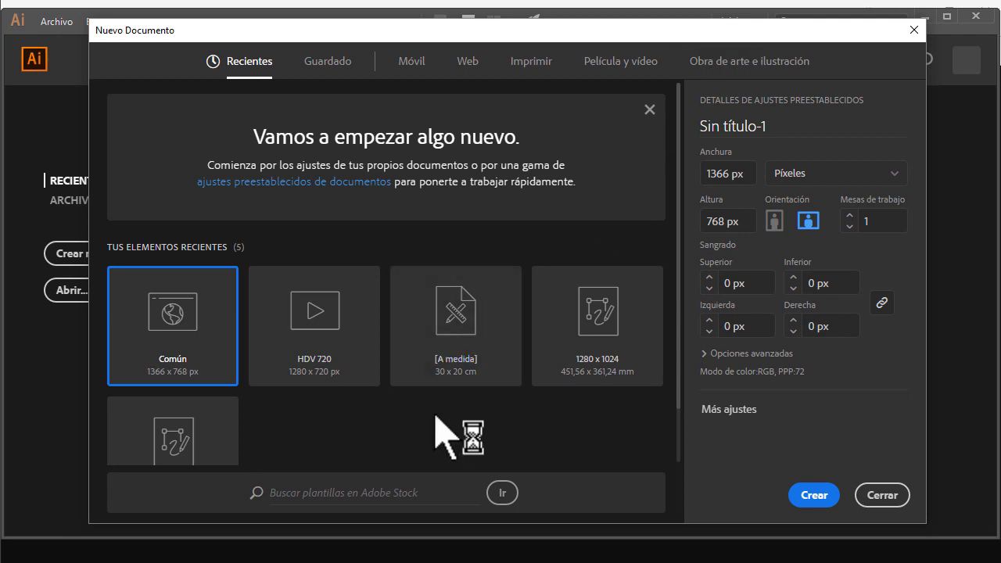
{"action": "left_click", "coordinate": [814, 498]}
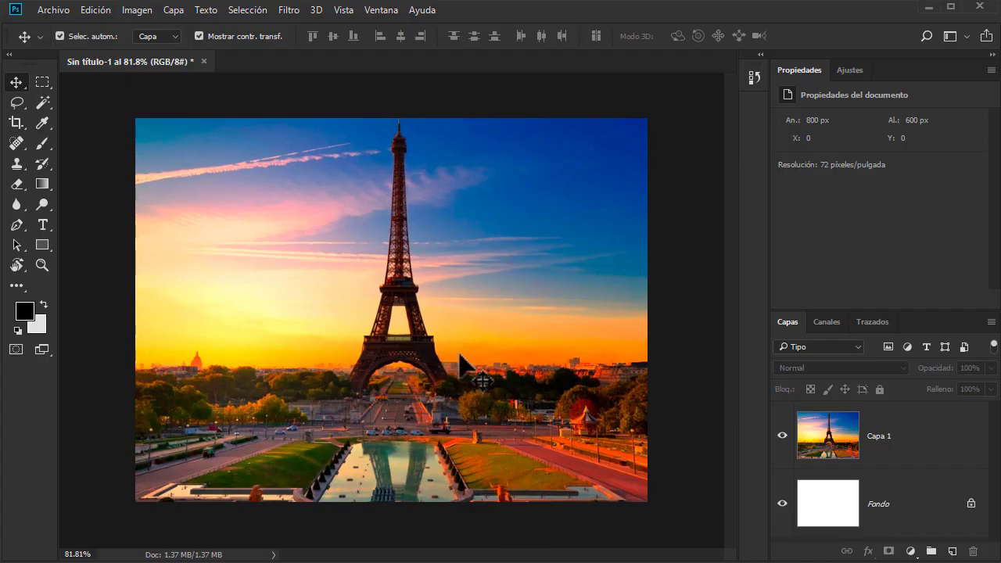
In Photoshop, select the Eiffel Tower layer and collapse the side panels to enlarge the canvas area.
{"action": "left_click", "coordinate": [376, 321], "text": "ctrl"}
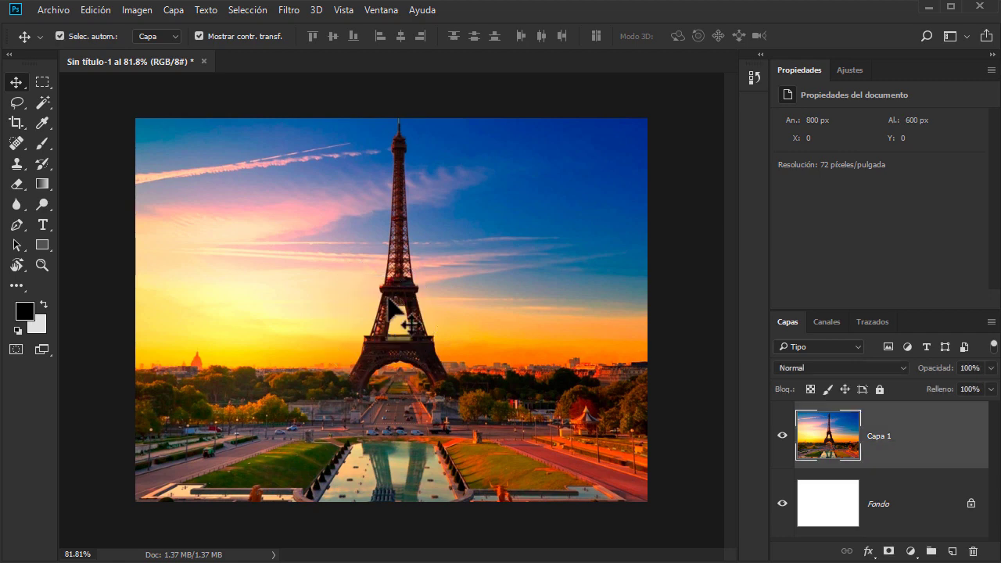
{"action": "scroll", "coordinate": [383, 309], "scroll_direction": "up", "scroll_amount": 5}
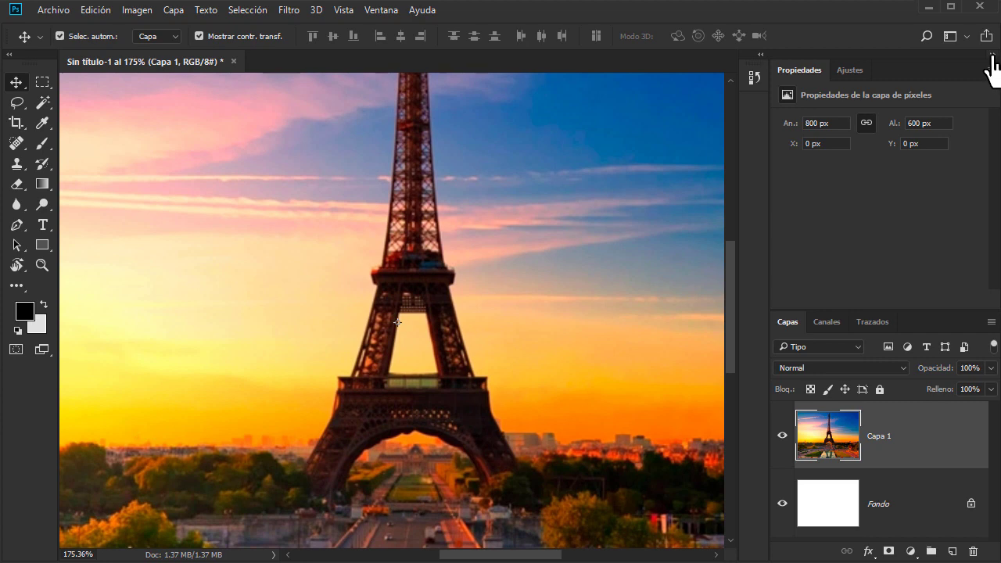
{"action": "left_click", "coordinate": [991, 56]}
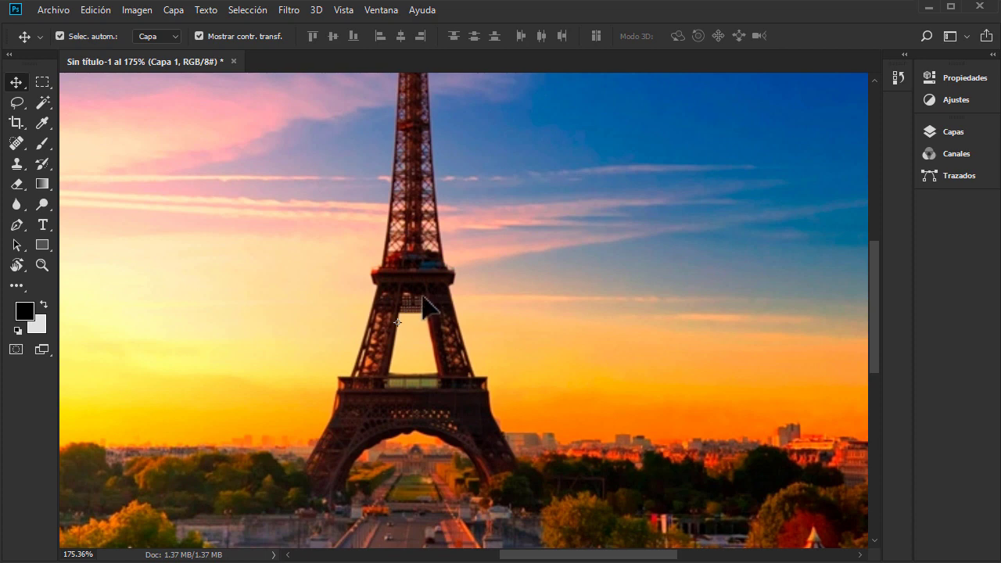
{"action": "key", "text": "ctrl+0"}
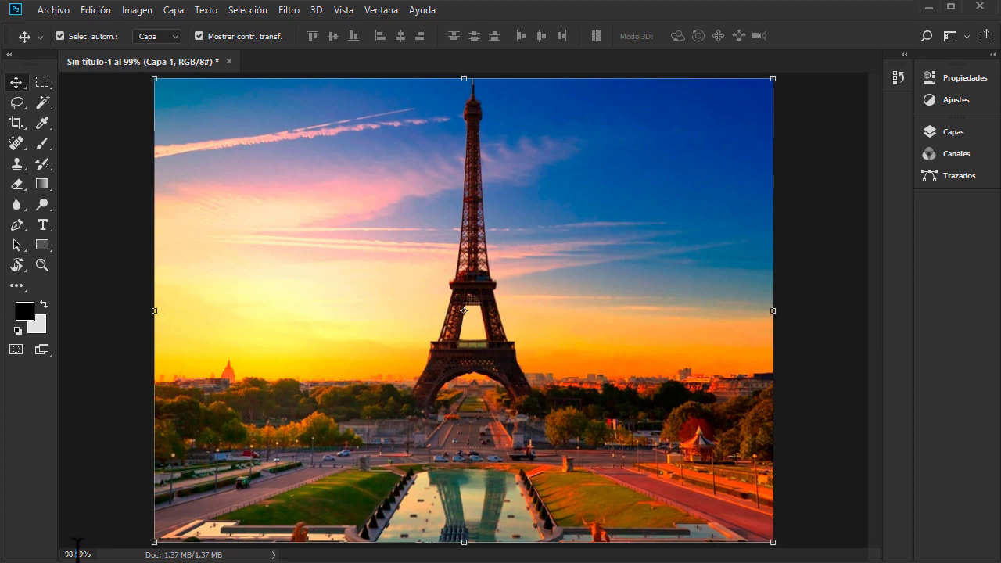
View the Eiffel Tower image at 100% zoom, and magnify it by entering a zoom of 4000.
{"action": "type", "text": "100"}
{"action": "key", "text": "Return"}
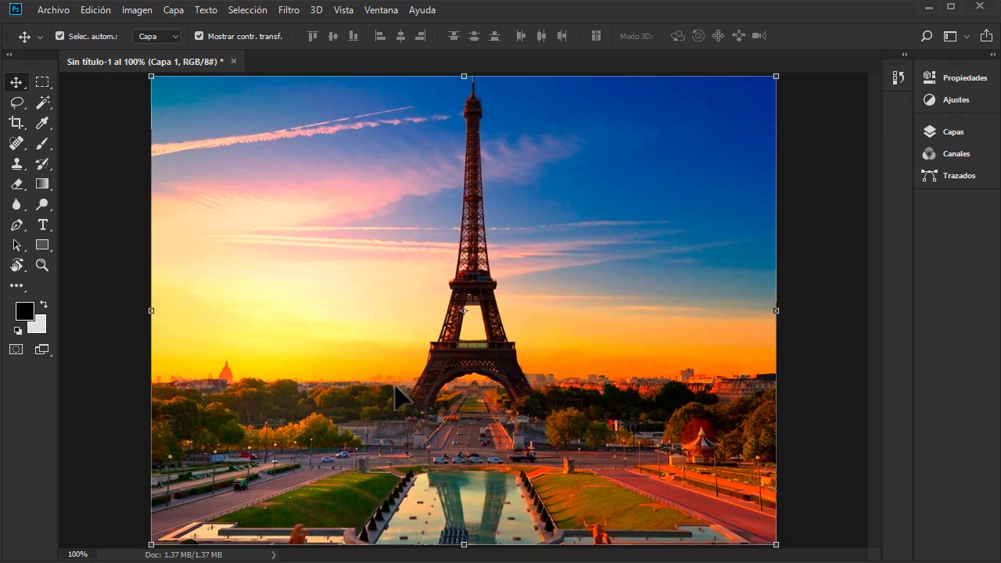
{"action": "scroll", "coordinate": [395, 397], "scroll_direction": "up", "scroll_amount": 9}
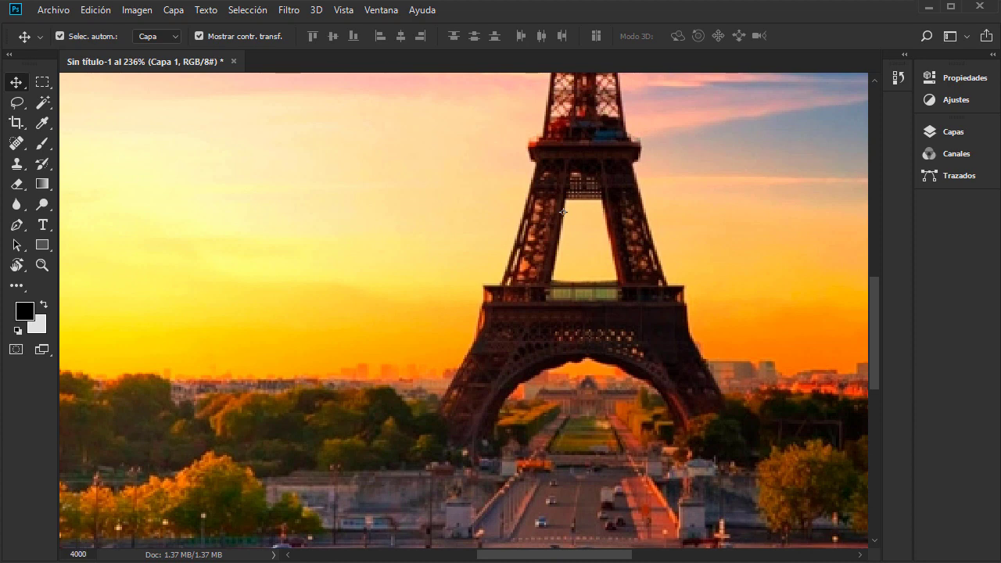
{"action": "key", "text": "Return"}
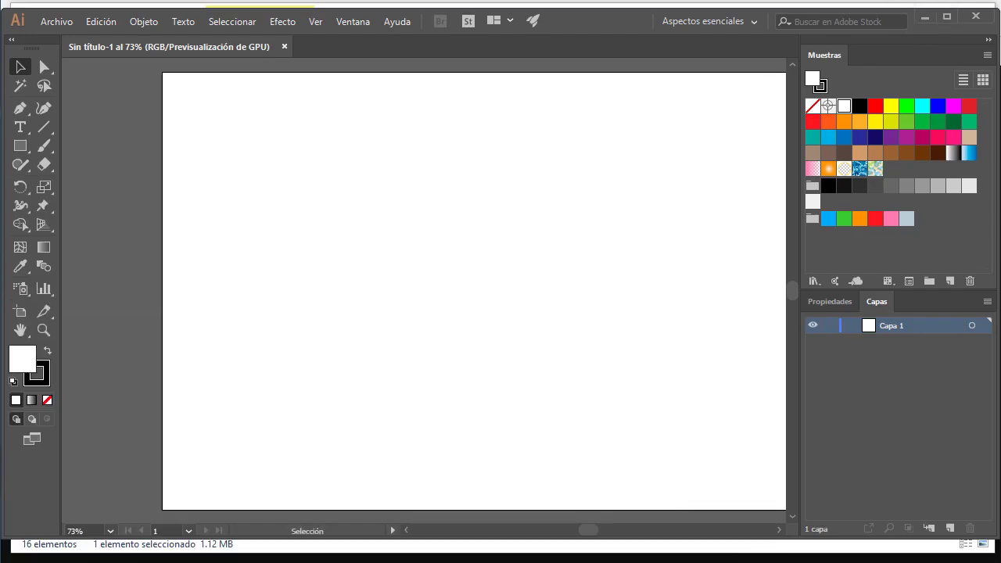
In Illustrator, reposition the application window and draw a slightly wide ellipse on the artboard with the Ellipse tool.
{"action": "left_click_drag", "start_coordinate": [633, 20], "coordinate": [659, 21]}
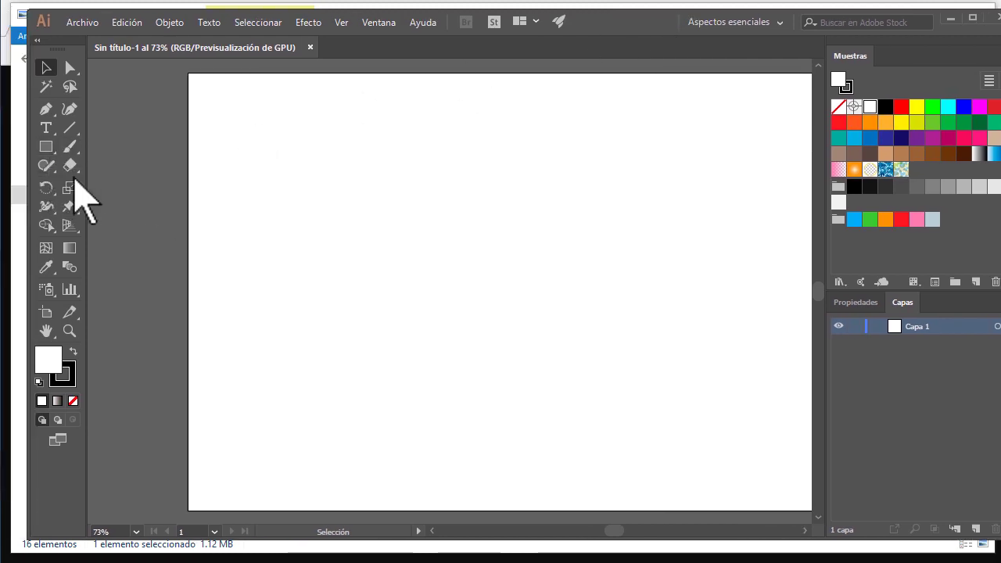
{"action": "mouse_move", "coordinate": [47, 148]}
{"action": "left_mouse_down"}
{"action": "mouse_move", "coordinate": [271, 180]}
{"action": "mouse_move", "coordinate": [257, 182]}
{"action": "mouse_move", "coordinate": [480, 303]}
{"action": "mouse_move", "coordinate": [527, 370]}
{"action": "left_mouse_up"}
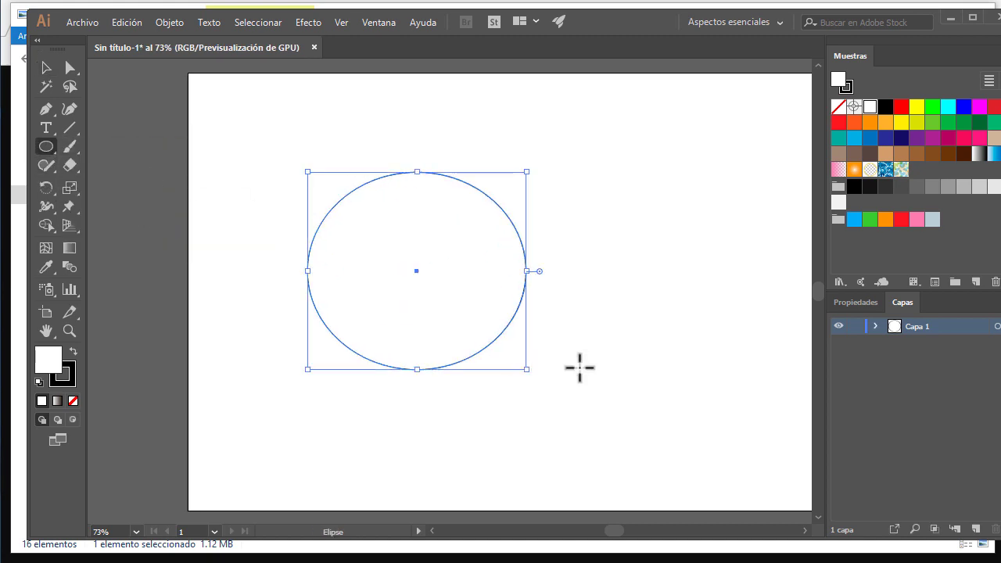
Fill the ellipse with the green swatch and select the ellipse with the Selection tool.
{"action": "left_click", "coordinate": [869, 221]}
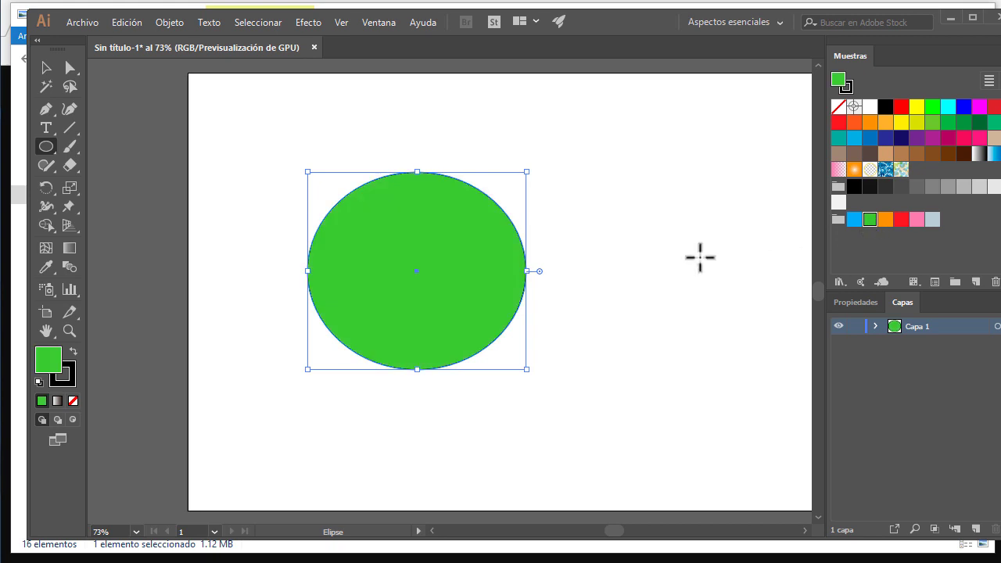
{"action": "left_click", "coordinate": [46, 68]}
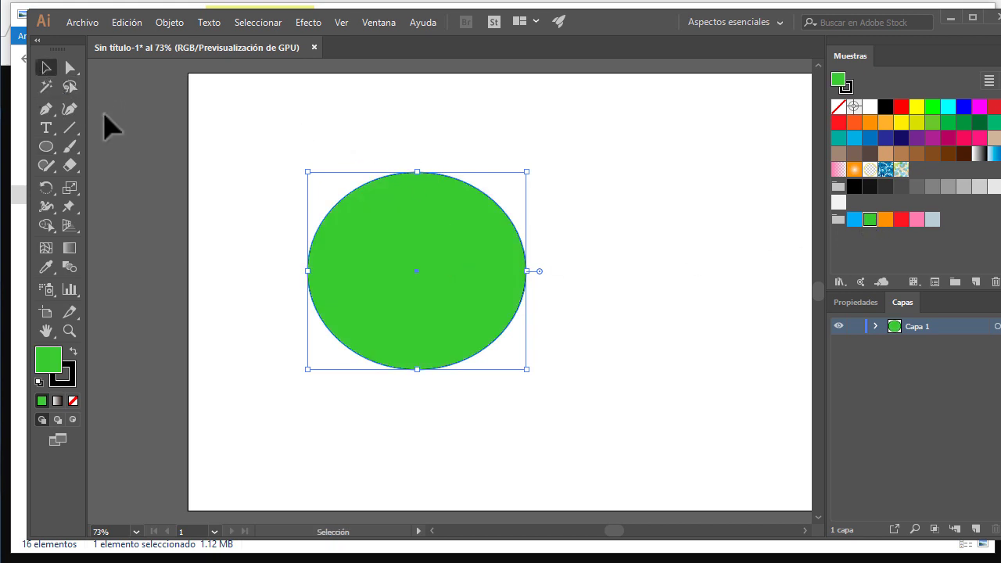
{"action": "left_click", "coordinate": [636, 289]}
{"action": "left_click", "coordinate": [479, 213]}
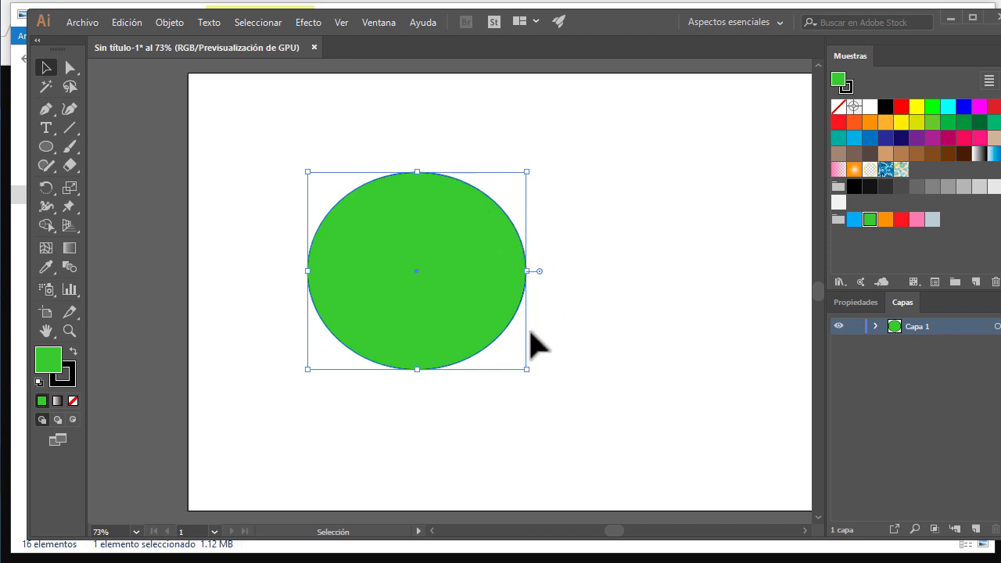
Magnify the green ellipse up to 400% to examine its edge, return to the full shape and deselect it.
{"action": "scroll", "coordinate": [530, 332], "scroll_direction": "up", "scroll_amount": 2}
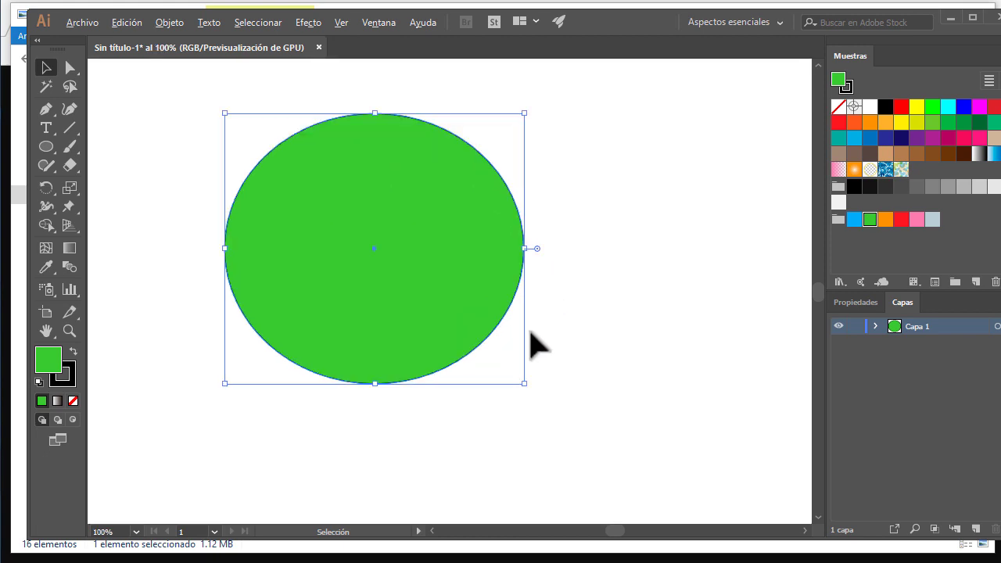
{"action": "key", "text": "space"}
{"action": "left_click_drag", "start_coordinate": [329, 229], "coordinate": [485, 298]}
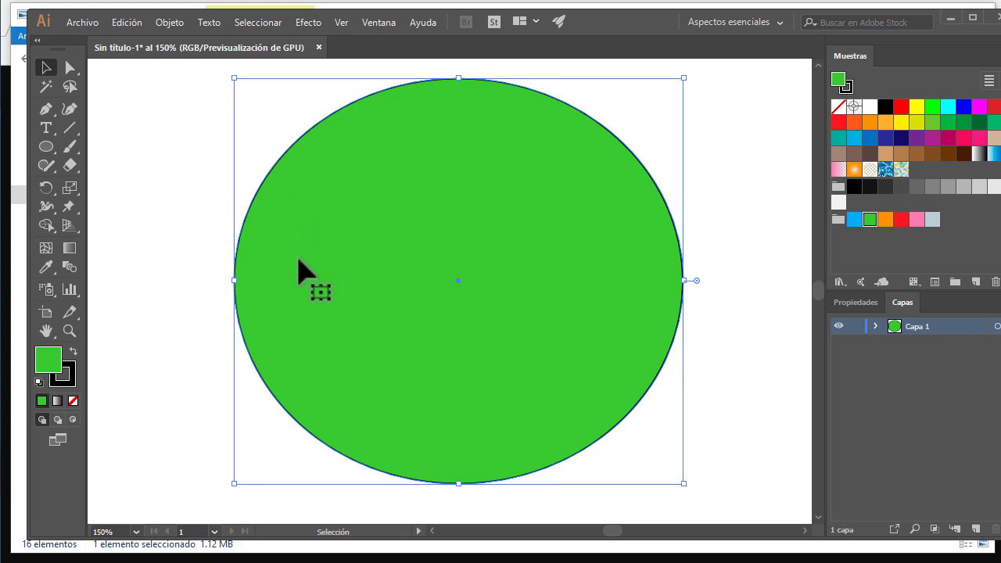
{"action": "scroll", "coordinate": [298, 259], "scroll_direction": "up", "scroll_amount": 3, "text": "alt"}
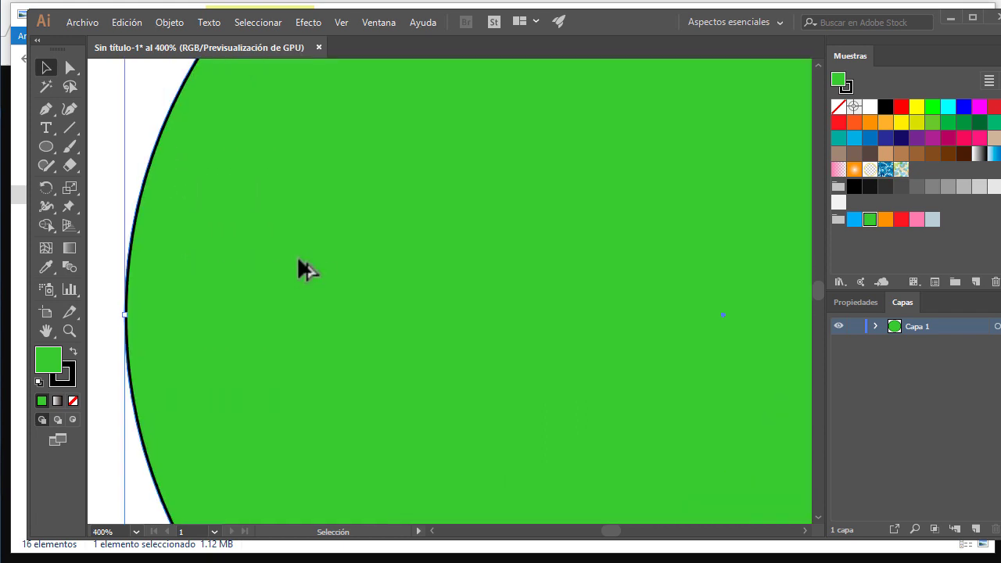
{"action": "scroll", "coordinate": [298, 261], "scroll_direction": "down", "scroll_amount": 5, "text": "alt"}
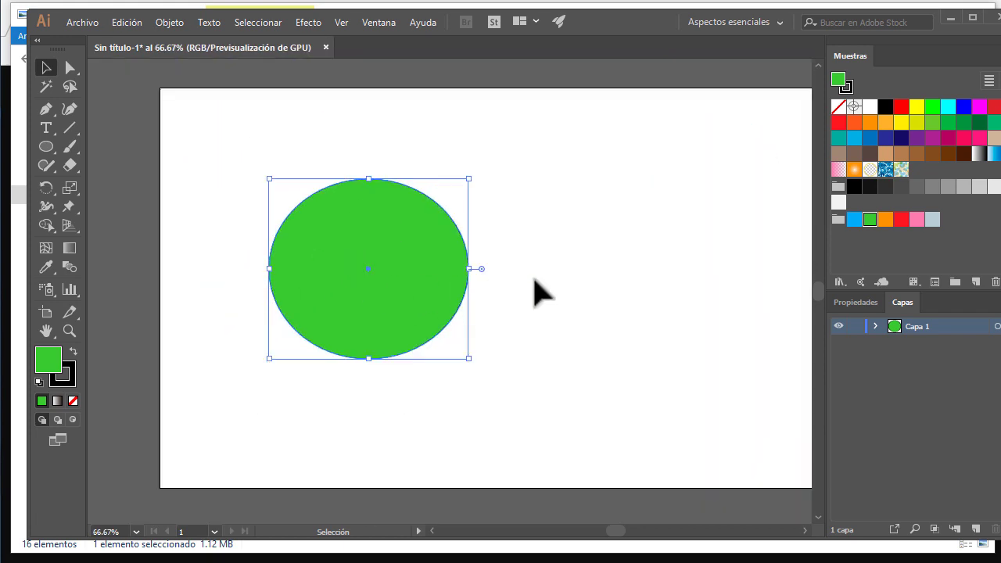
{"action": "left_click", "coordinate": [538, 292]}
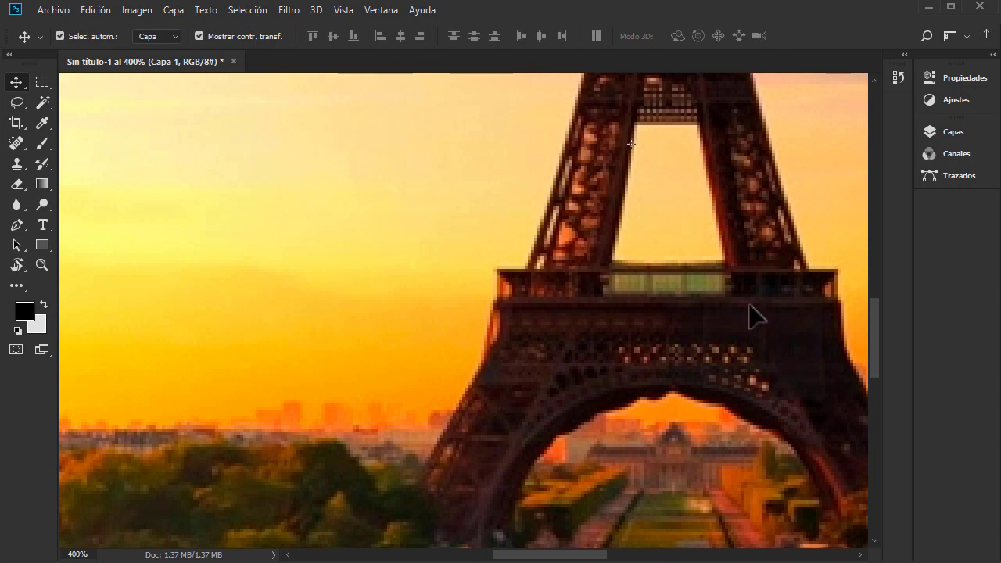
In Photoshop, reduce the magnification to view the whole Eiffel Tower image and deselect its layer.
{"action": "scroll", "coordinate": [614, 291], "scroll_direction": "down", "scroll_amount": 6}
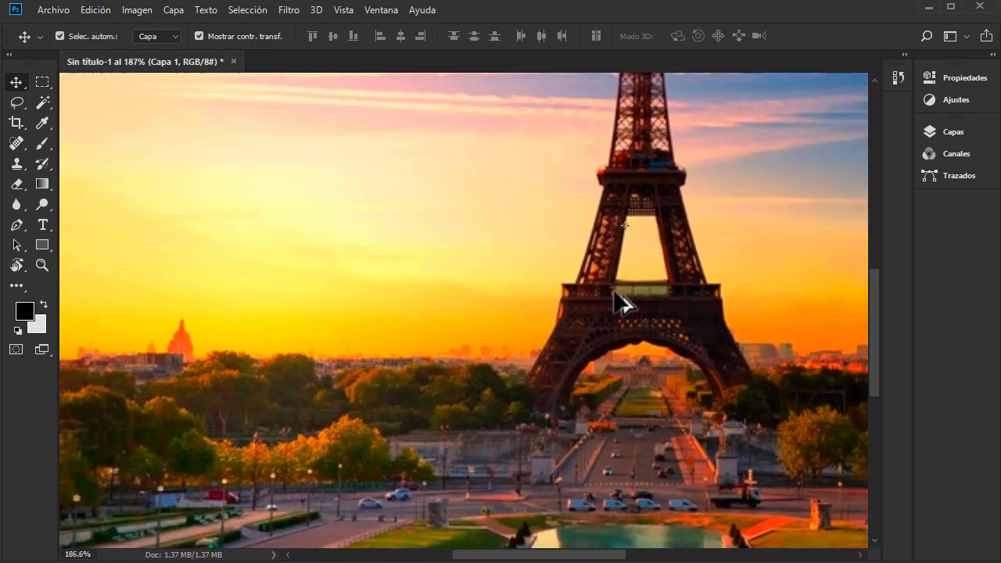
{"action": "scroll", "coordinate": [614, 291], "scroll_direction": "down", "scroll_amount": 3}
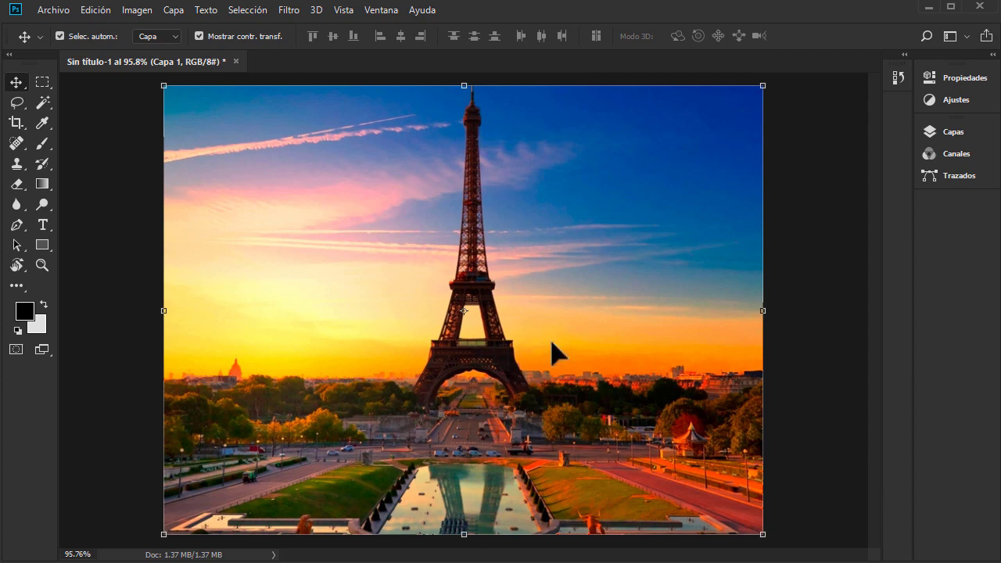
{"action": "left_click", "coordinate": [108, 233]}
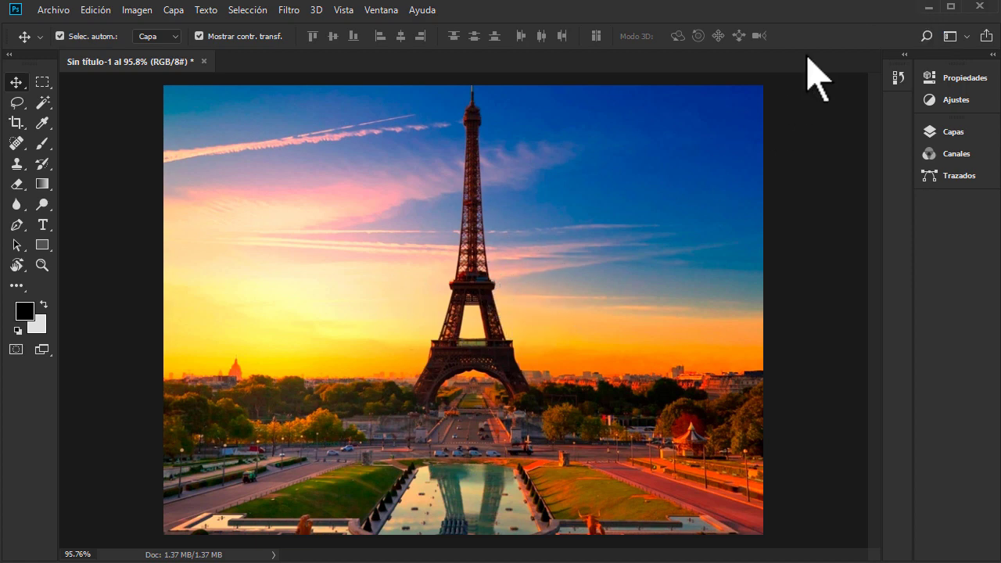
Minimize Photoshop, shift the Illustrator window slightly, minimize Illustrator and the Imágenes folder window, and return to Photoshop.
{"action": "left_click", "coordinate": [928, 7]}
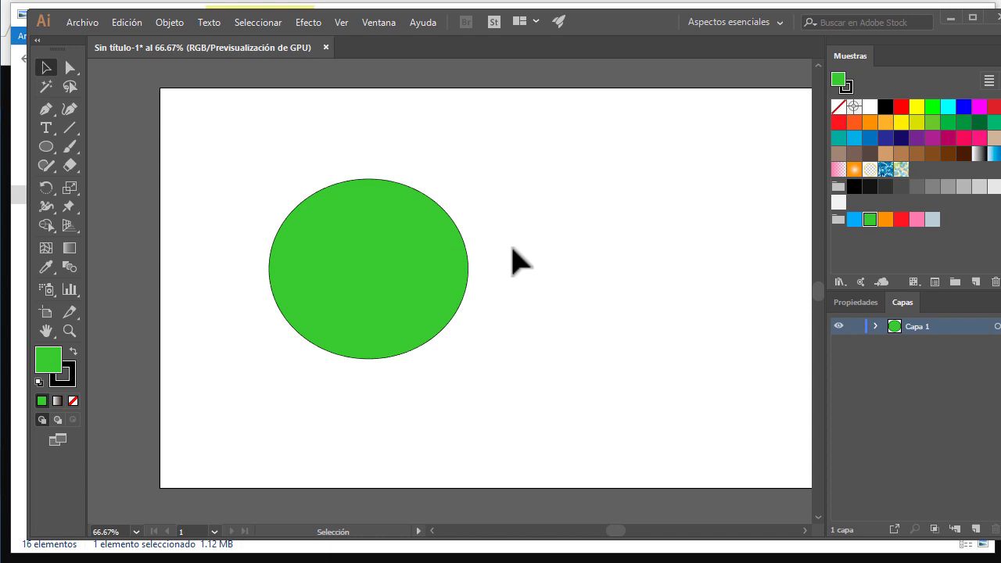
{"action": "left_click_drag", "start_coordinate": [655, 23], "coordinate": [638, 20]}
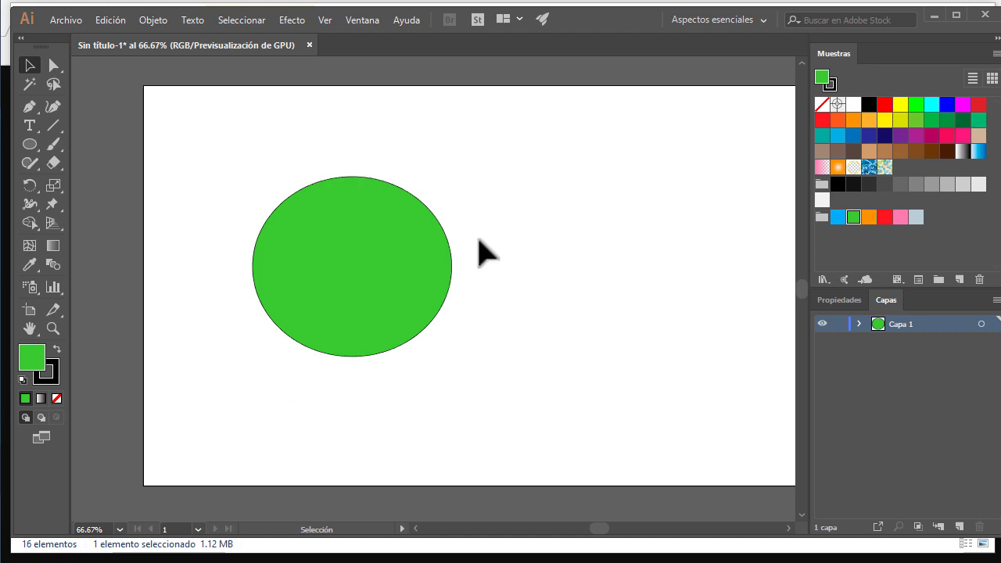
{"action": "left_click", "coordinate": [934, 15]}
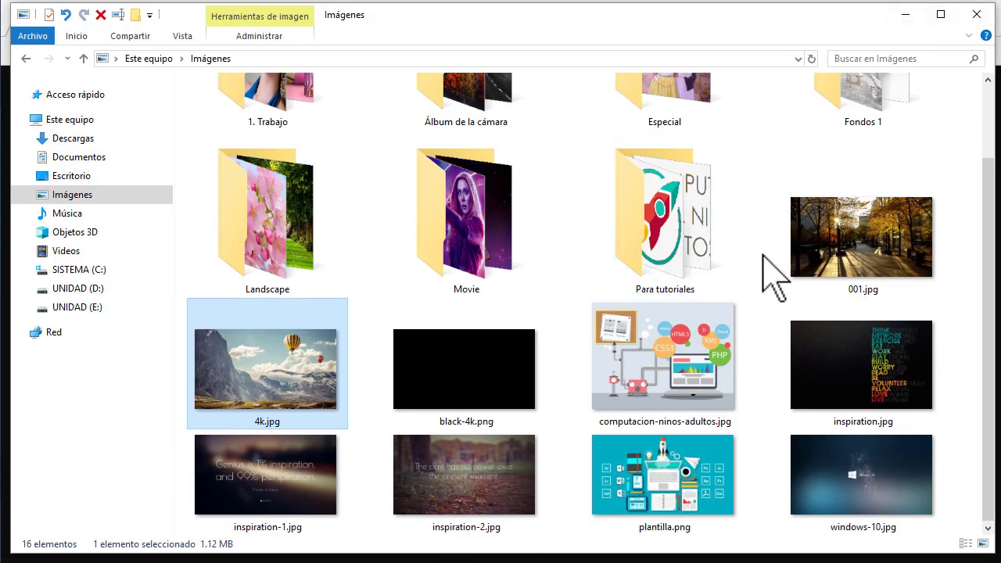
{"action": "left_click", "coordinate": [906, 16]}
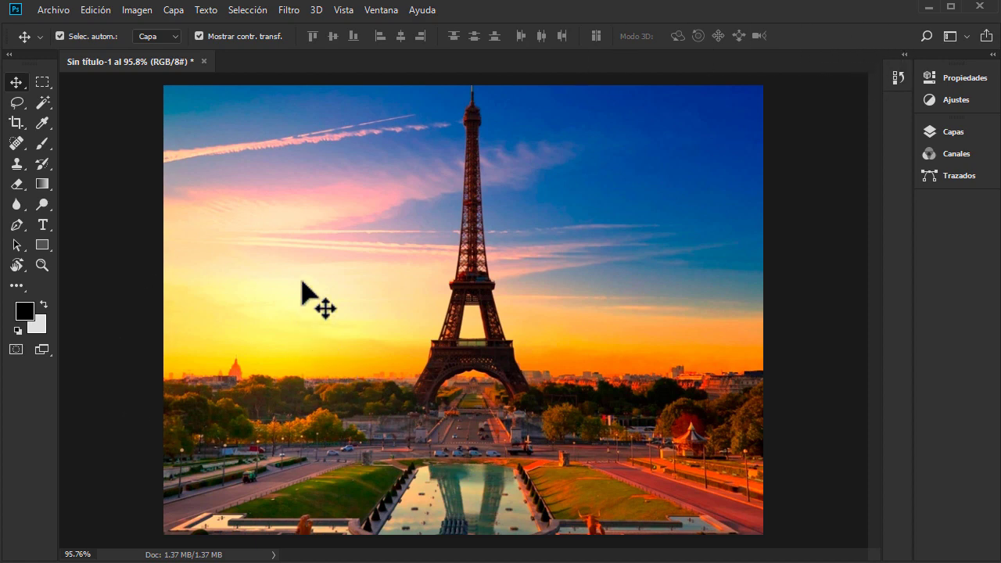
Start a new document setup and try the Color CMYK mode before restoring Color RGB.
{"action": "left_click", "coordinate": [57, 10]}
{"action": "left_click", "coordinate": [66, 27]}
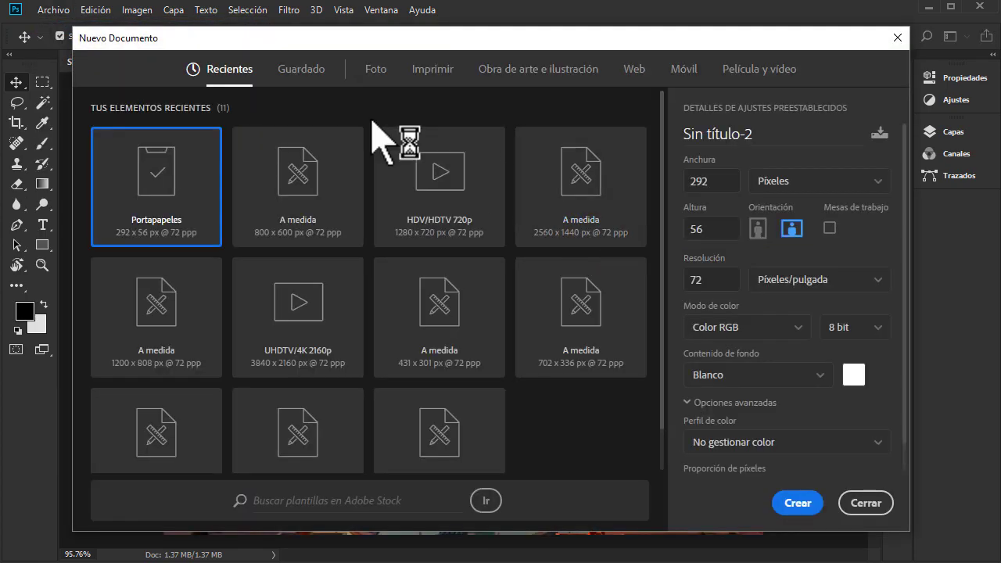
{"action": "left_click_drag", "start_coordinate": [423, 41], "coordinate": [414, 43]}
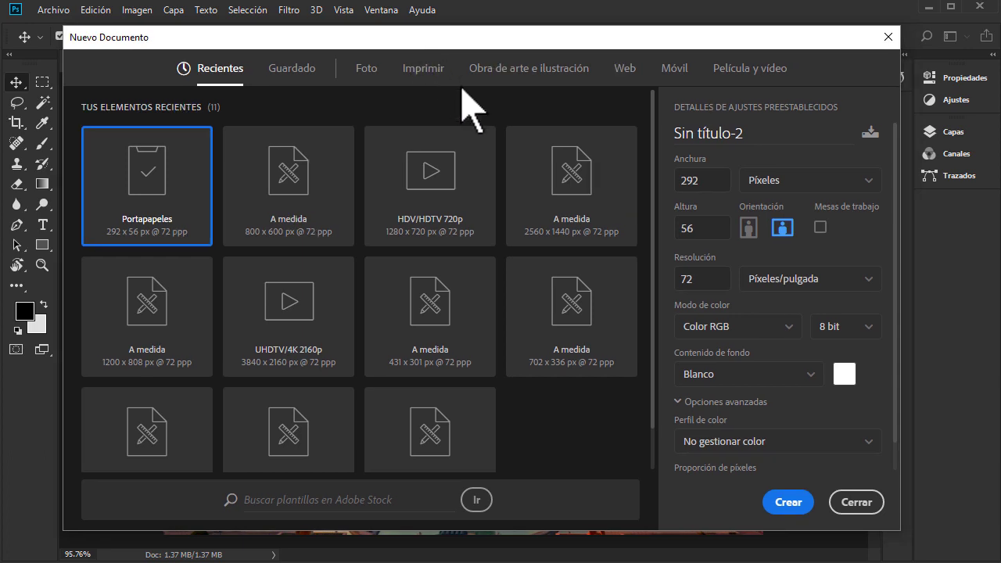
{"action": "left_click", "coordinate": [796, 332]}
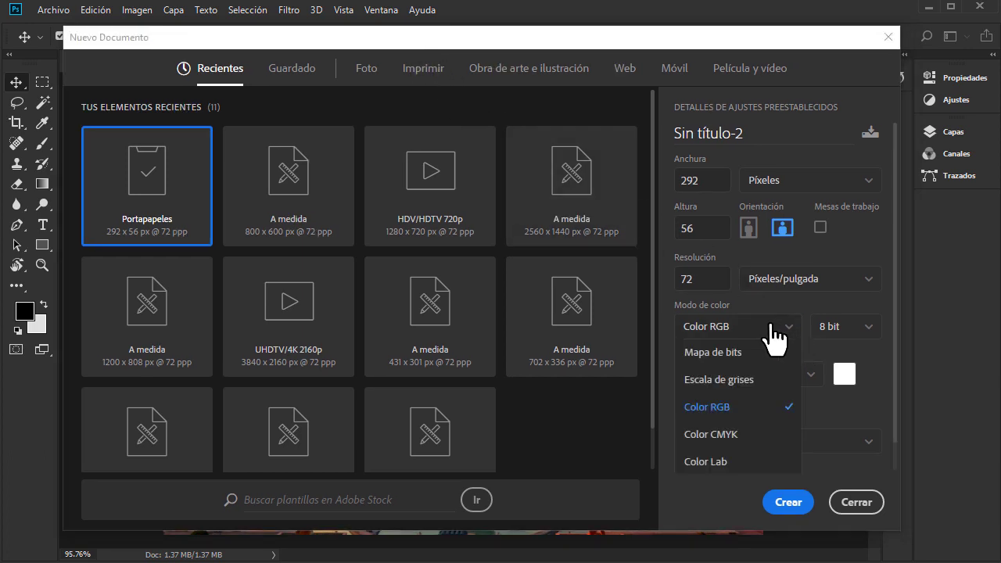
{"action": "left_click", "coordinate": [721, 435]}
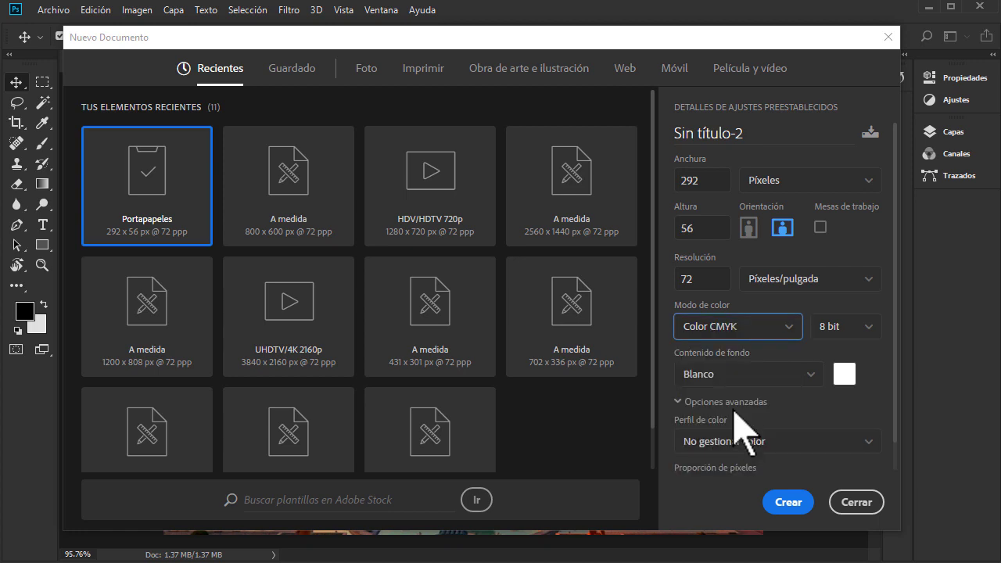
{"action": "left_click", "coordinate": [740, 332]}
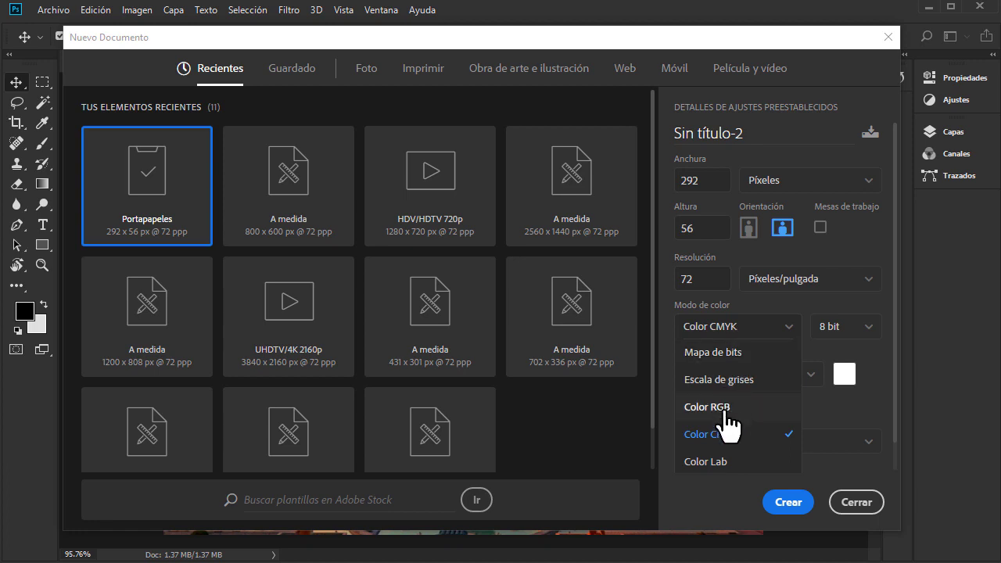
{"action": "left_click", "coordinate": [724, 408]}
Compare the Color CMYK and Color RGB modes again, and close the new document setup without creating a document.
{"action": "left_click", "coordinate": [731, 332]}
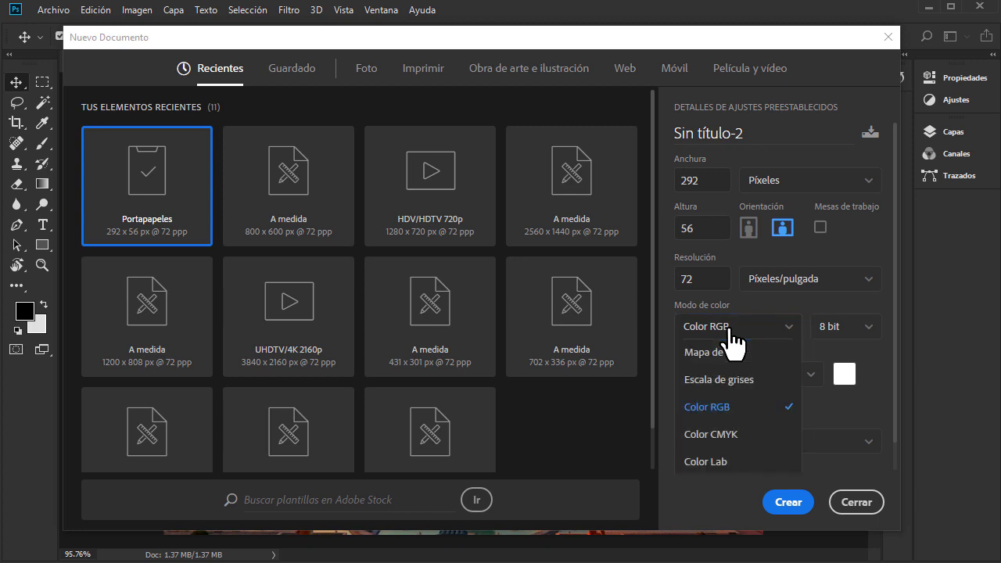
{"action": "left_click", "coordinate": [724, 437]}
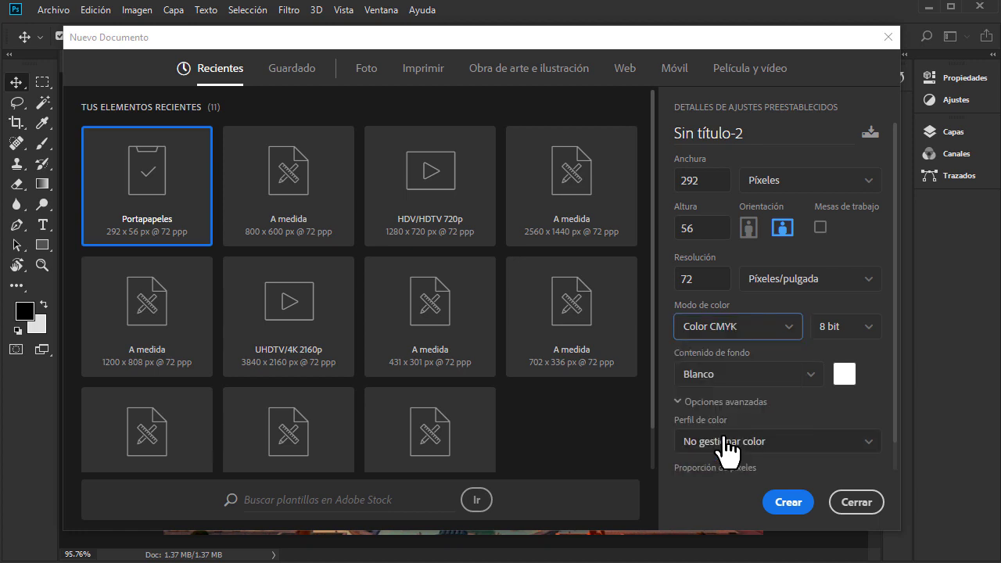
{"action": "left_click", "coordinate": [742, 338]}
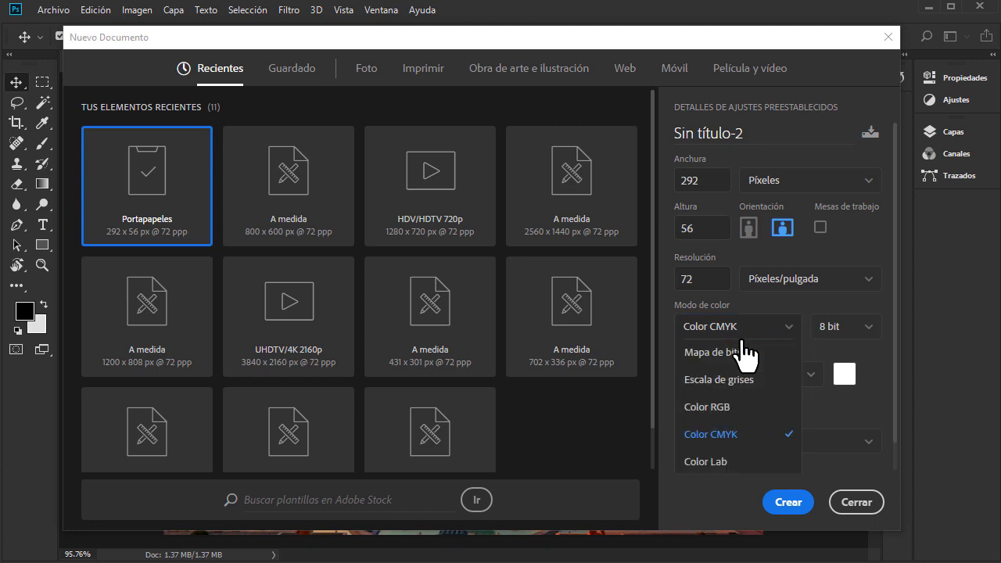
{"action": "left_click", "coordinate": [718, 407]}
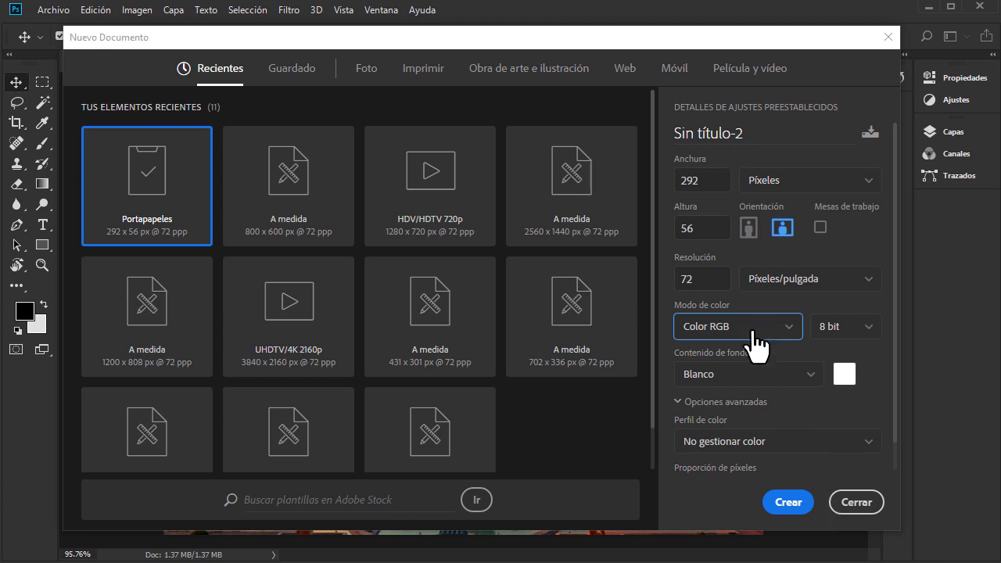
{"action": "left_click", "coordinate": [738, 338]}
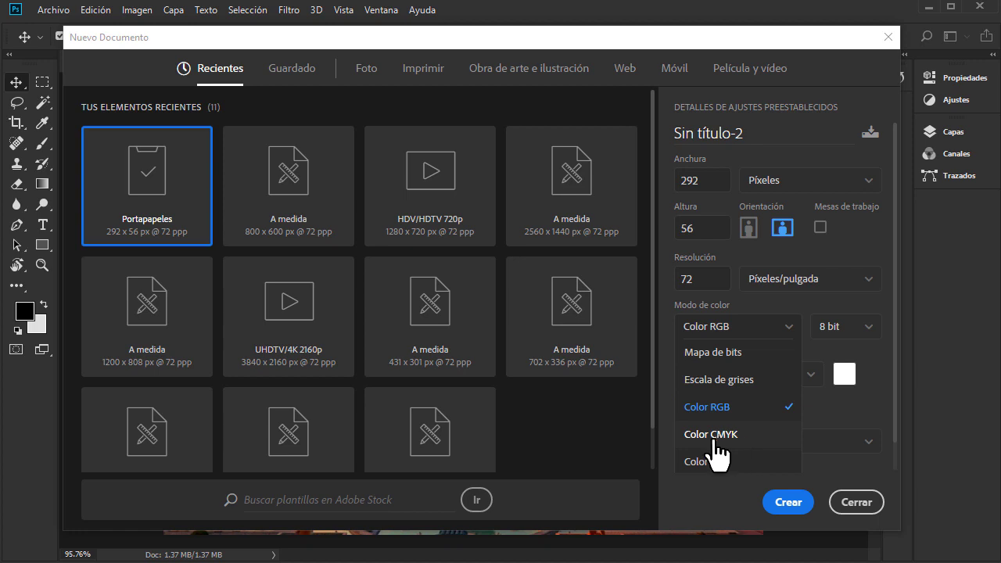
{"action": "left_click", "coordinate": [838, 483]}
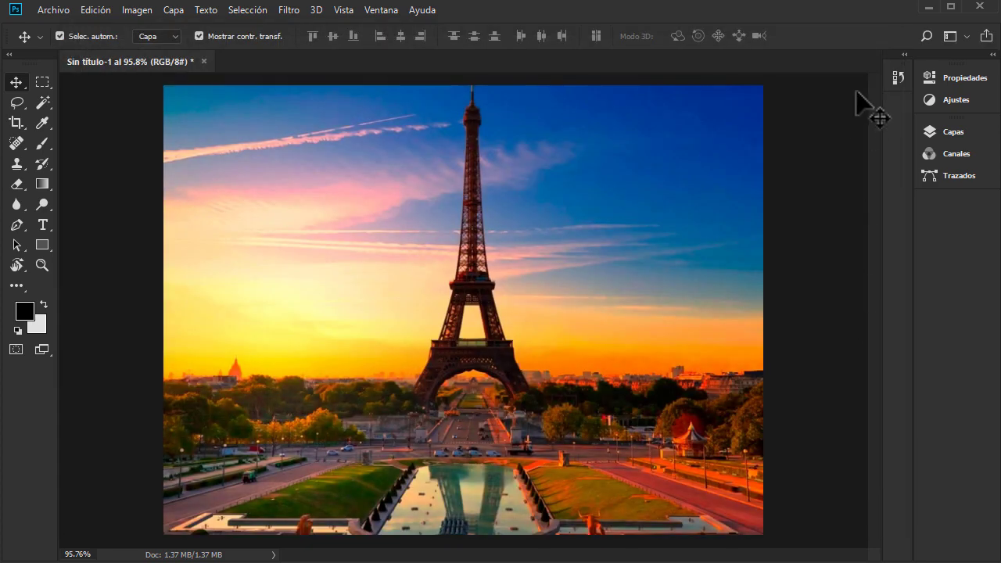